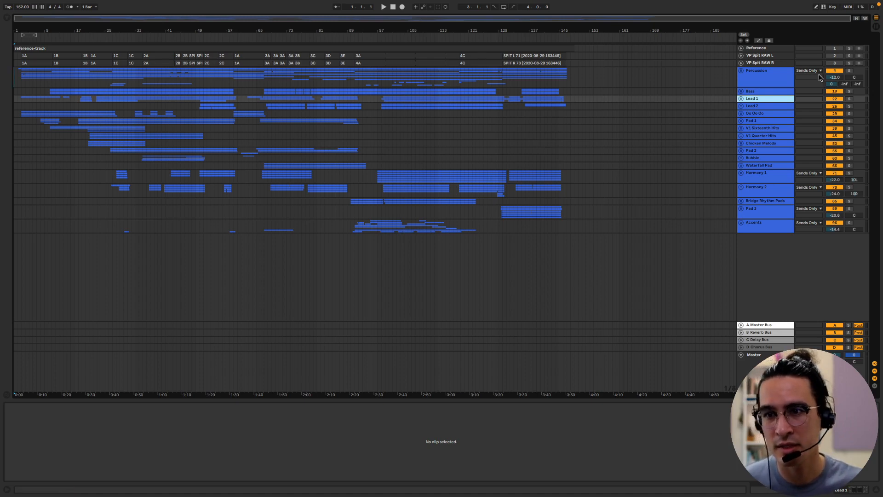
Unfold the Percussion group, look over its tracks and the groups from Bass down to Accents, and fold it again.
left_click(740, 71)
left_click(763, 73)
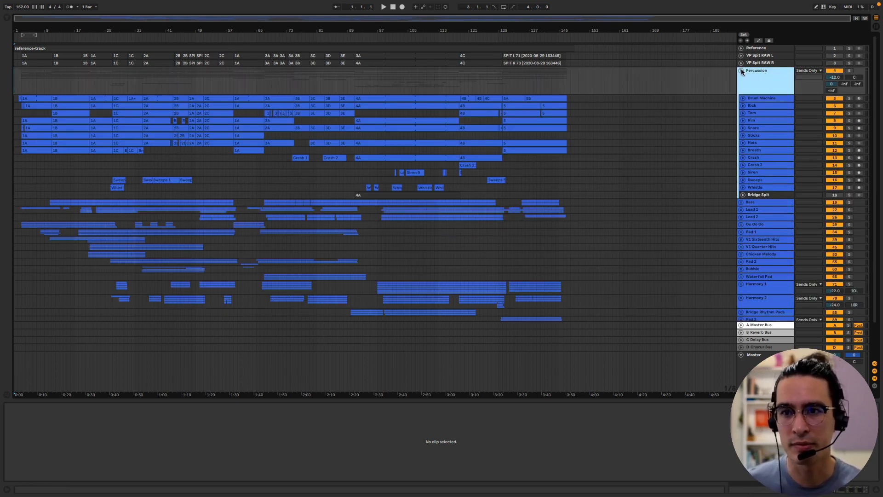
left_click(750, 203)
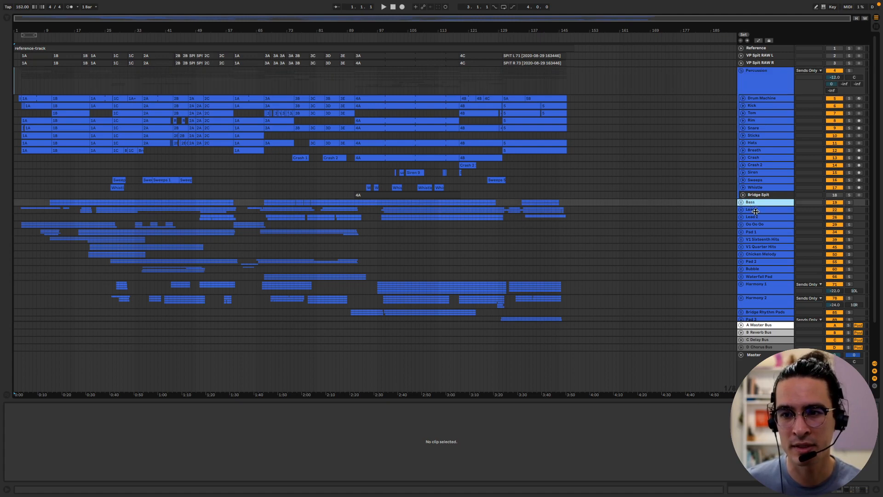
left_click(755, 211)
left_click(758, 218)
left_click(755, 225)
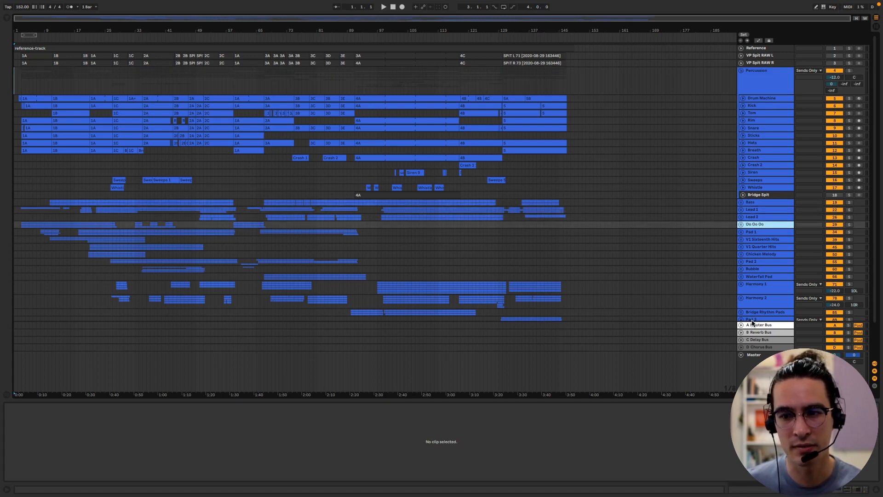
scroll(752, 321, "down", 2)
scroll(754, 318, "down", 1)
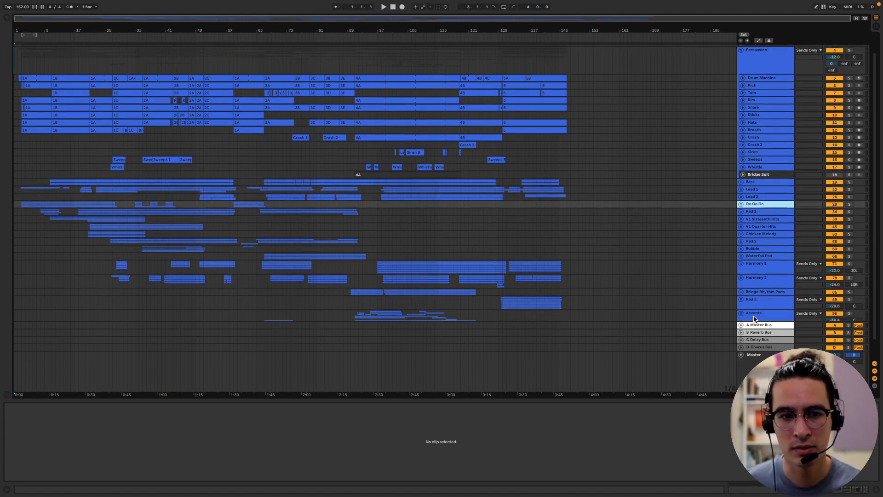
scroll(754, 313, "down", 1)
scroll(761, 194, "up", 3)
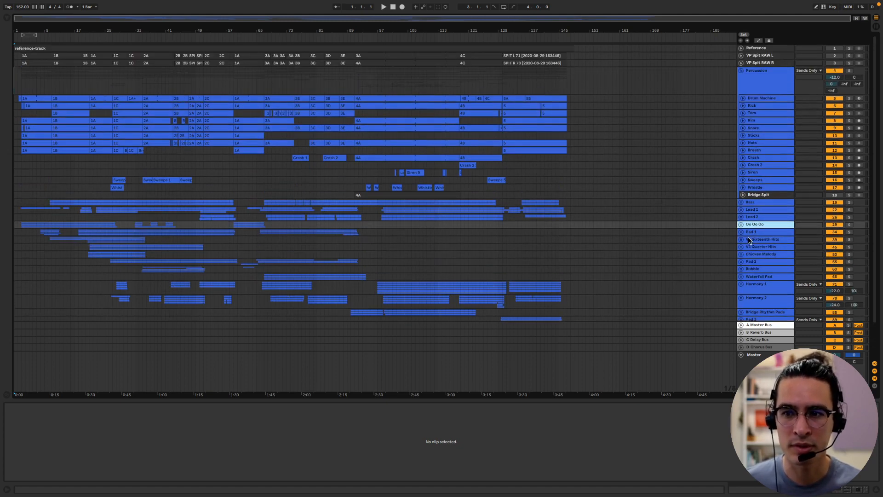
left_click(748, 72)
left_click(741, 71)
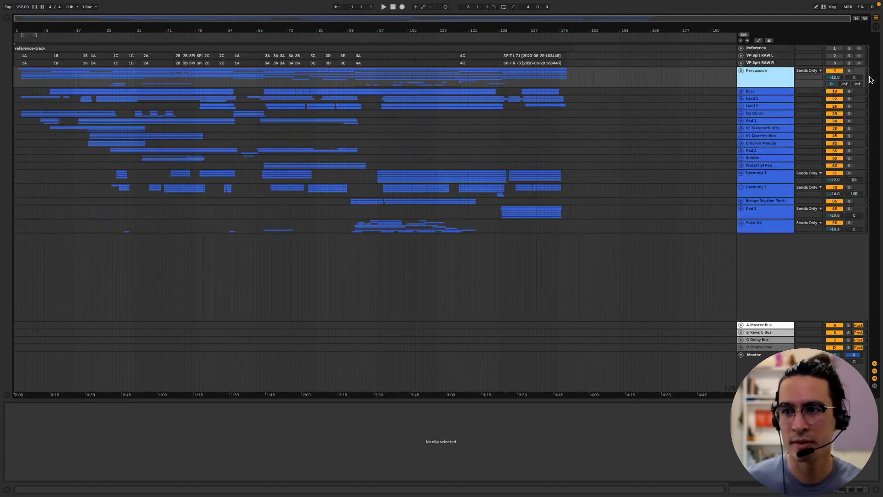
Play the song from the start and solo the unfolded Percussion group.
key("space")
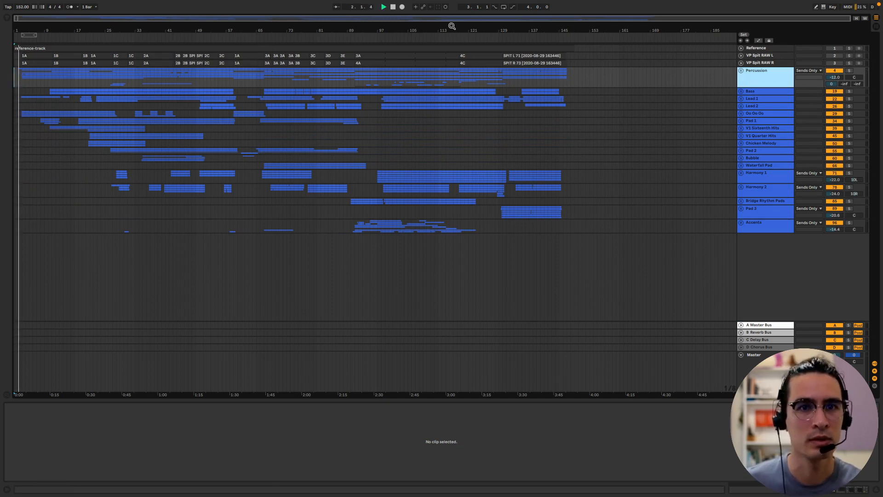
left_click(740, 71)
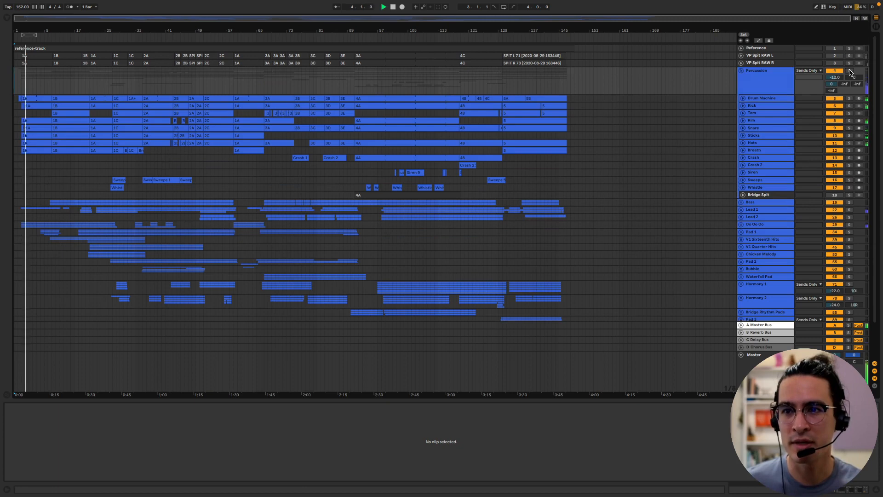
left_click(849, 71)
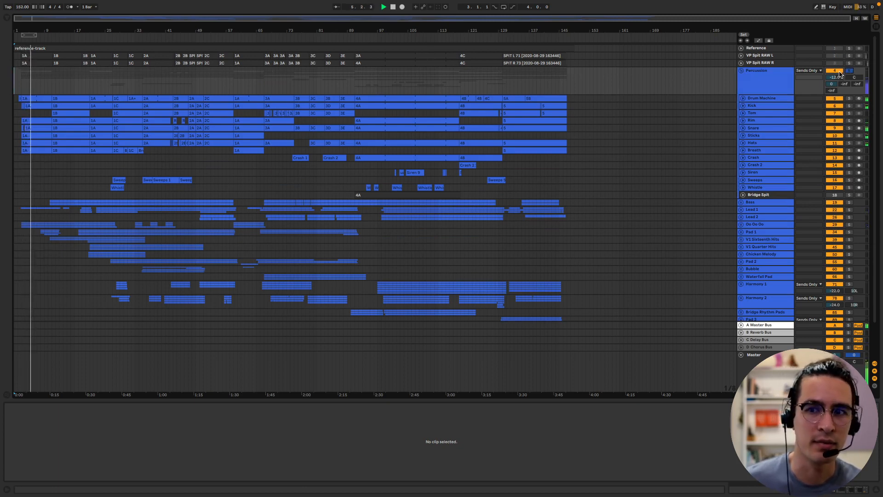
Unfold the Drum Machine track at a reduced height and turn off the Percussion group's solo.
left_click(743, 98)
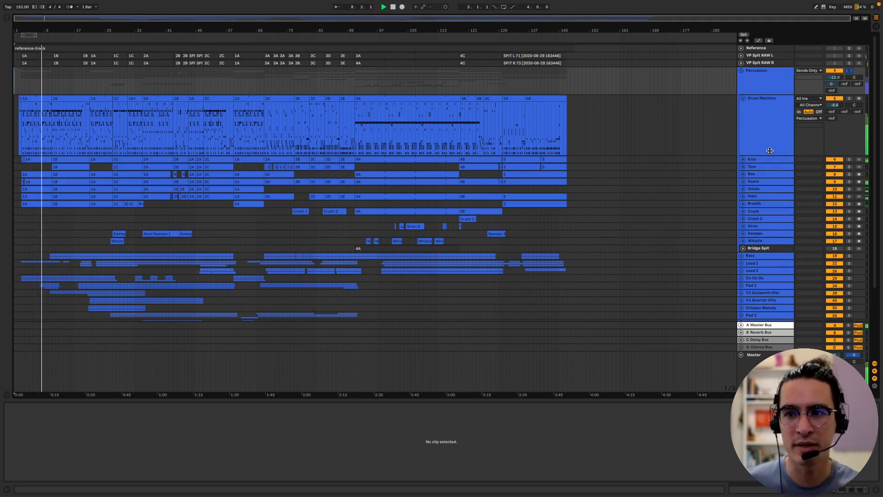
left_click_drag(770, 155, 767, 130)
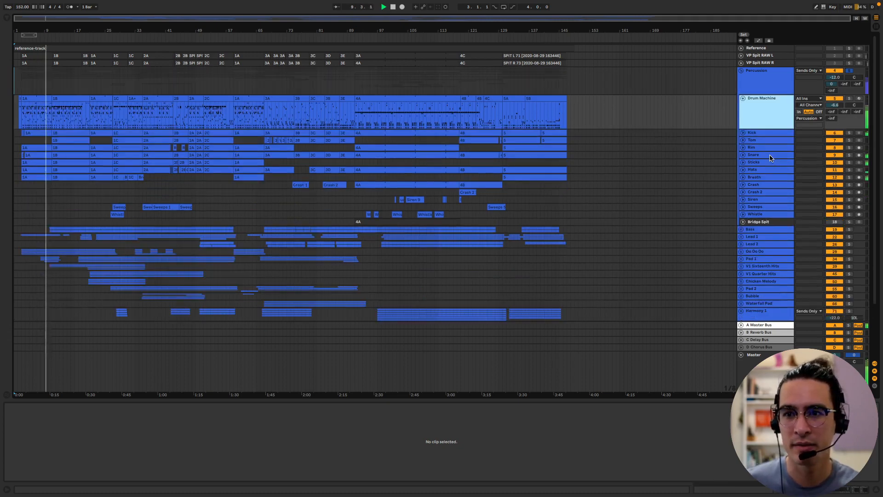
left_click(849, 71)
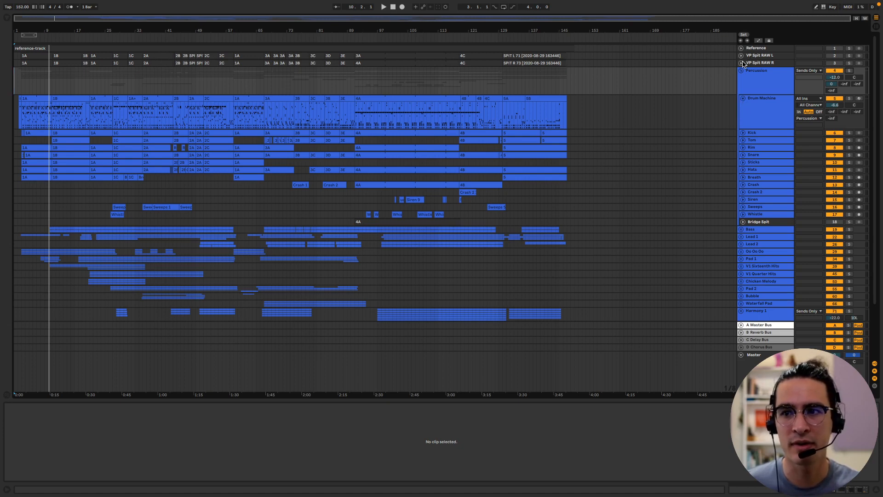
Solo the VP Spit RAW L and VP Spit RAW R tracks and unfold both to show their waveforms.
left_click(849, 56)
left_click(848, 63)
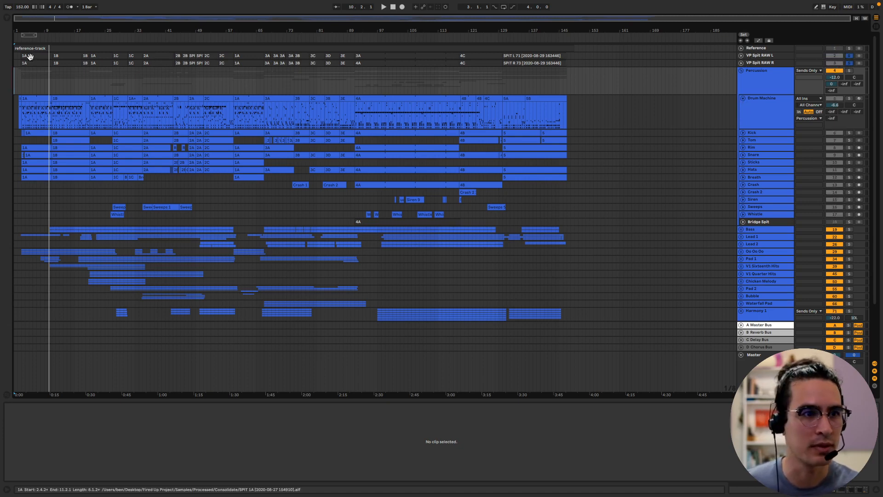
left_click(741, 63)
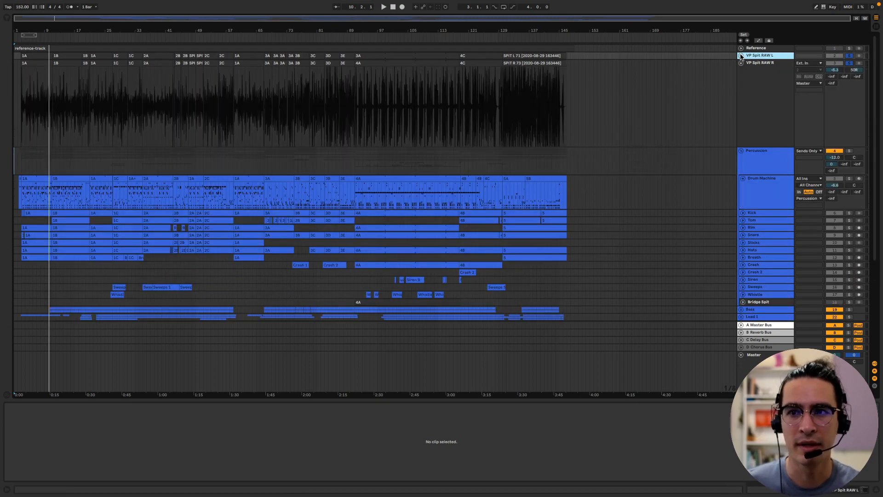
left_click(740, 55)
Listen to the soloed raw spit tracks from just before the first 1A clip, with the timeline zoomed to the opening bars.
left_click(22, 87)
key("space")
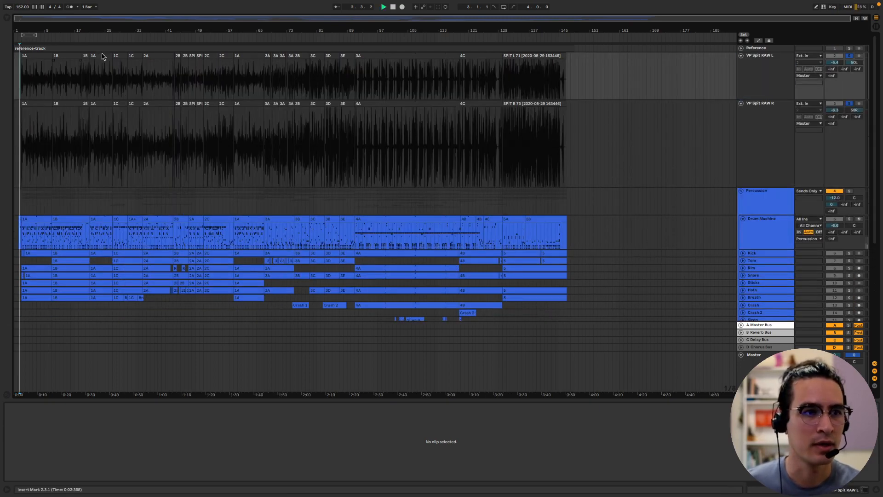
left_click_drag(45, 20, 106, 35)
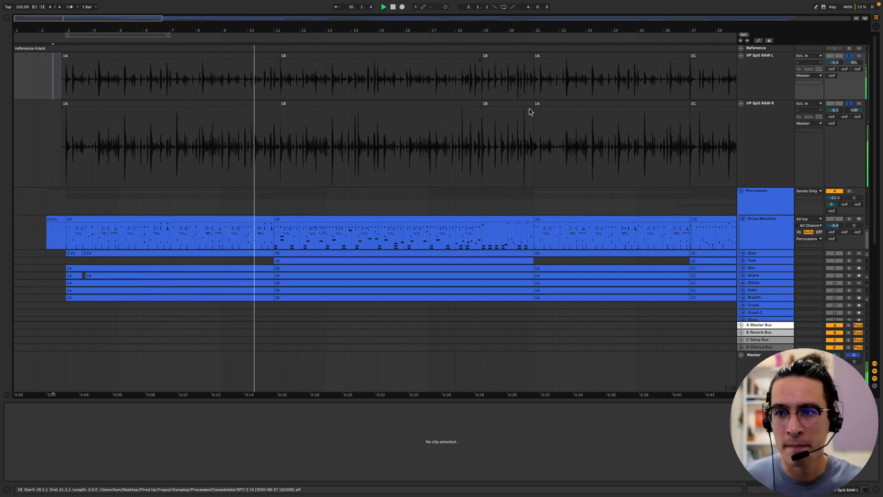
key("space")
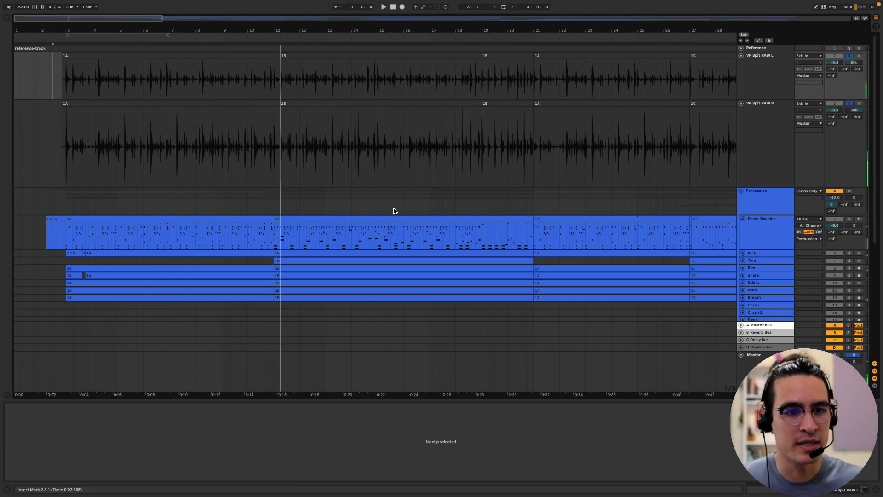
Examine the first 1A clip's warped sample on VP Spit RAW R and compare the left and right raw spit tracks.
left_click(60, 142)
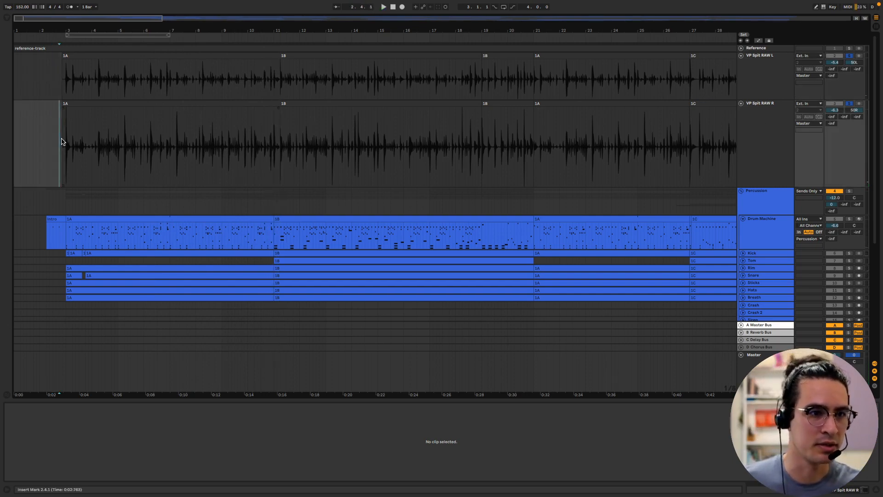
left_click(63, 142)
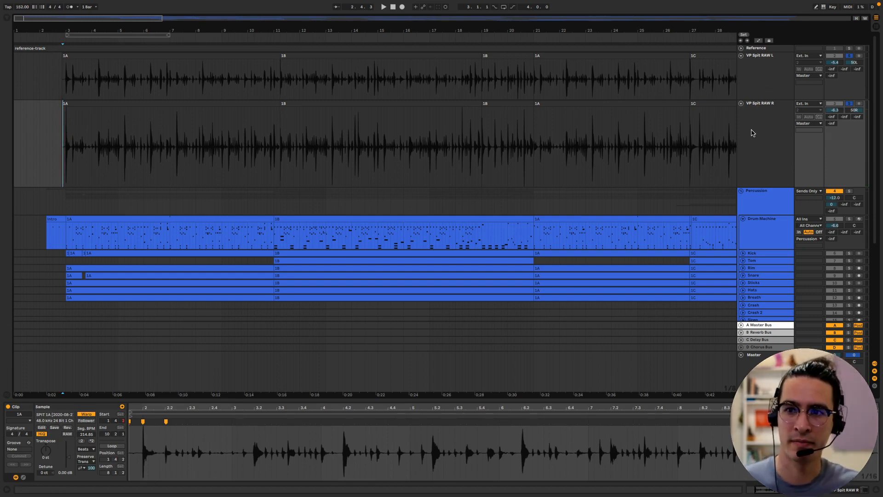
left_click(760, 71)
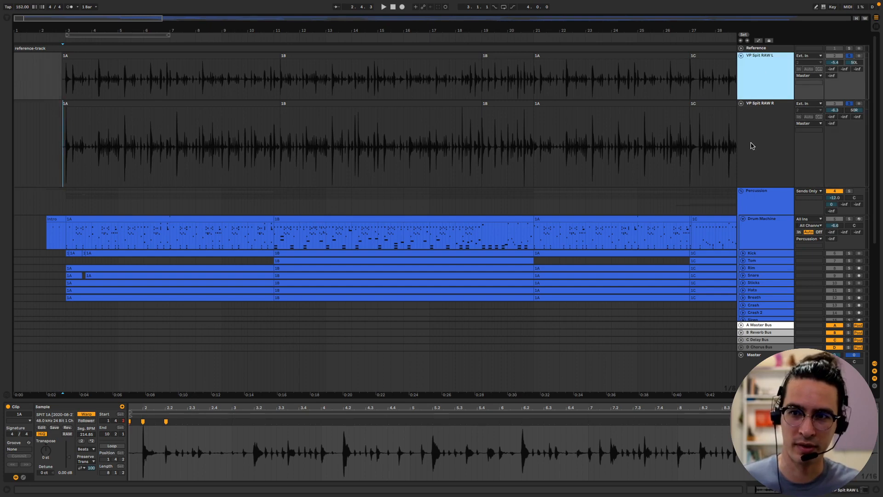
left_click(749, 144, "shift")
left_click(750, 73)
left_click(755, 124, "shift")
left_click(755, 136, "super")
left_click(756, 133)
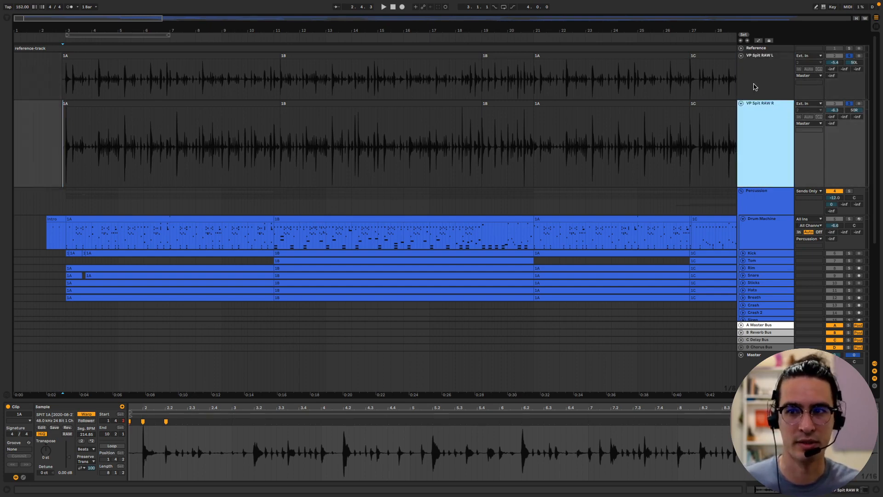
left_click(754, 88)
left_click(751, 113)
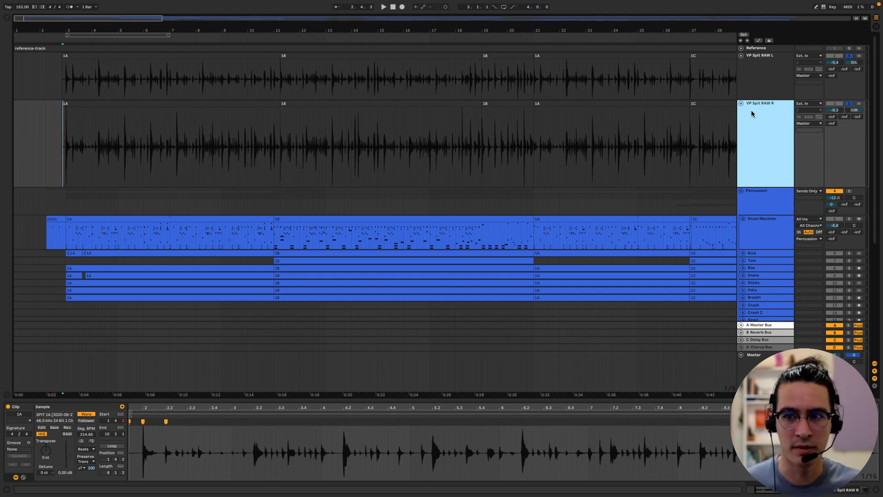
left_click(94, 85)
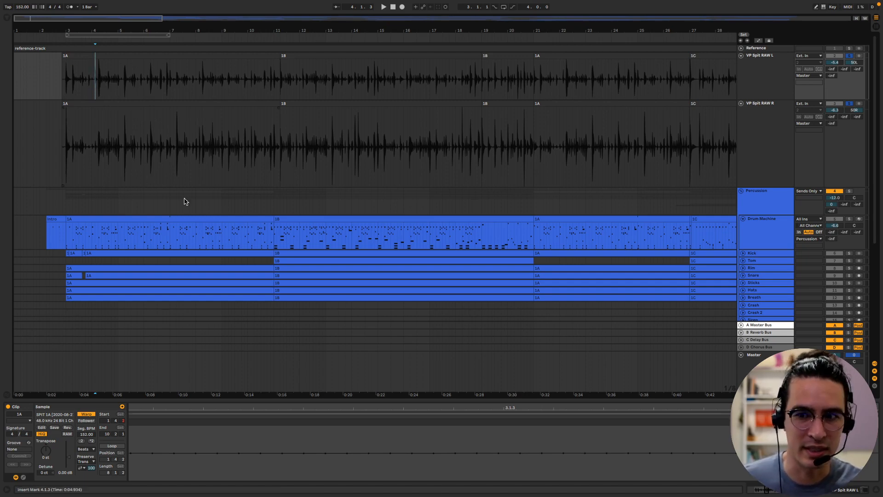
Open the Drum Machine track's first 1A clip in the note editor and enlarge the editor to show more drum lanes.
scroll(353, 239, "down", 2)
scroll(349, 239, "down", 5)
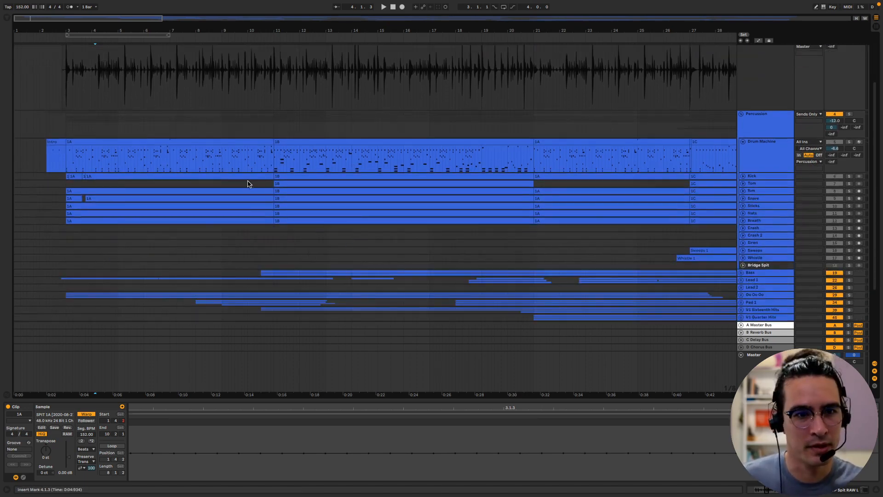
left_click(226, 141)
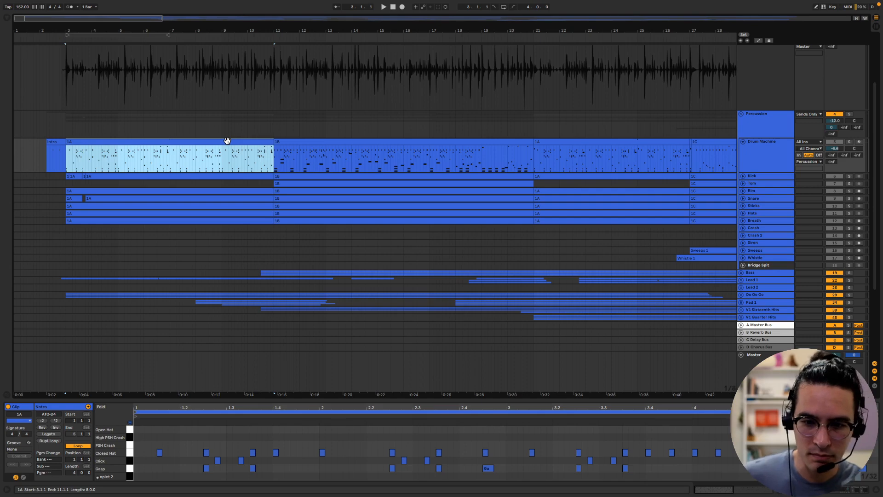
left_click_drag(568, 398, 569, 320)
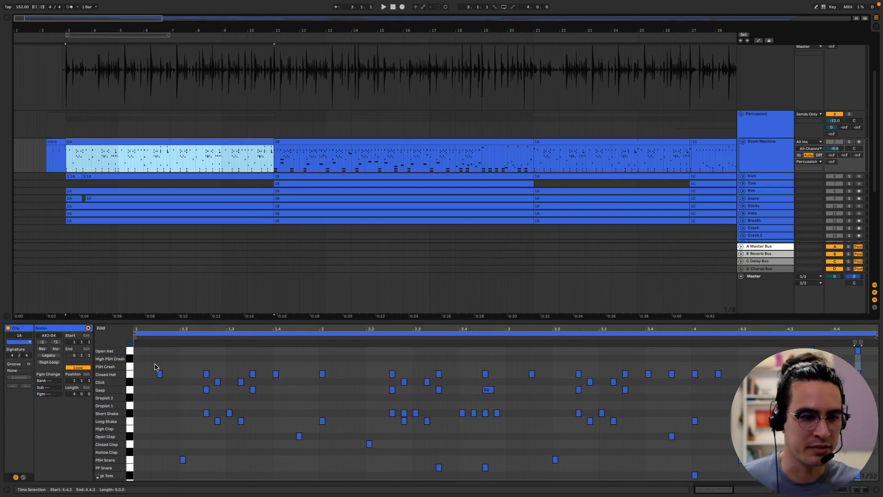
Solo the Percussion group and its Drum Machine track, and audition drum lanes from Closed Hat down to High Clap.
left_click(129, 375)
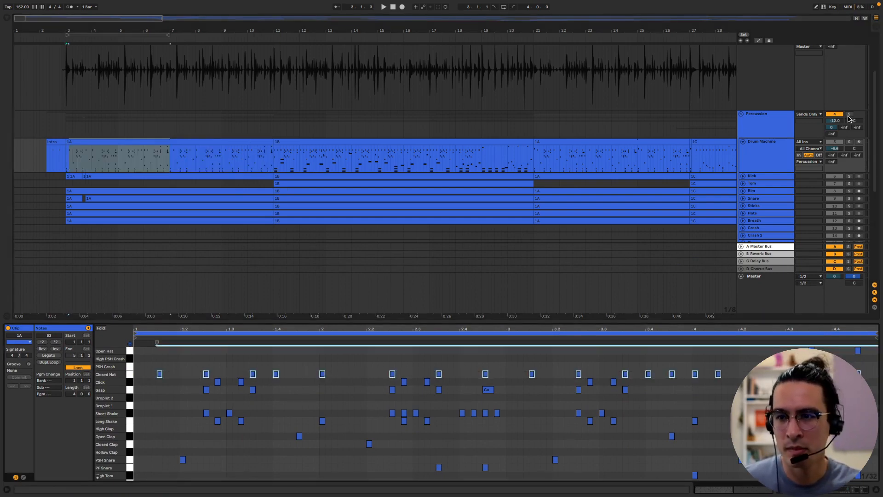
left_click(849, 142)
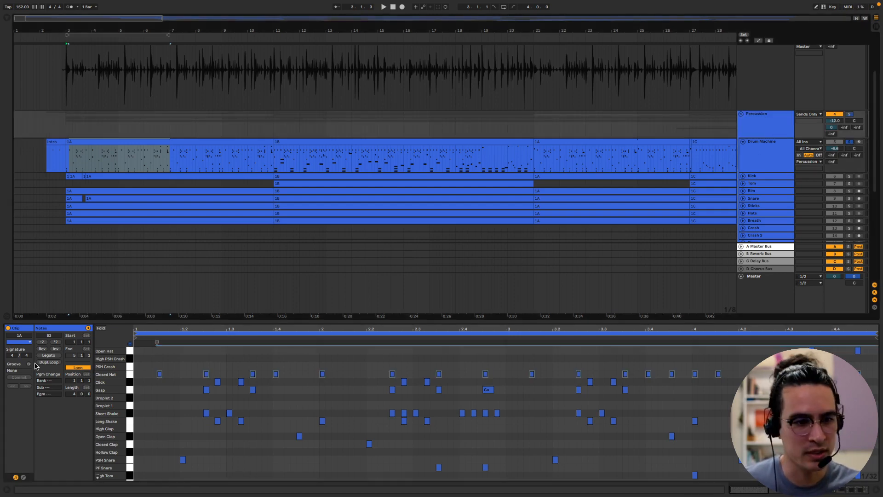
left_click(129, 390)
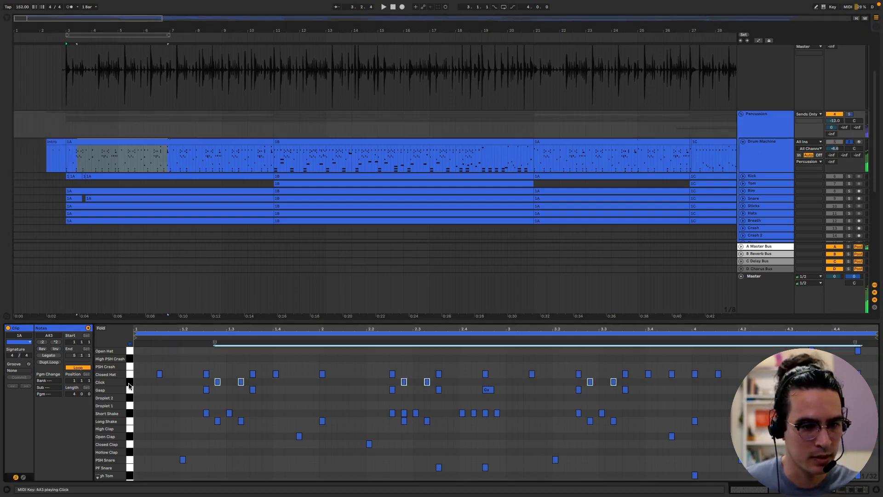
left_click(130, 413)
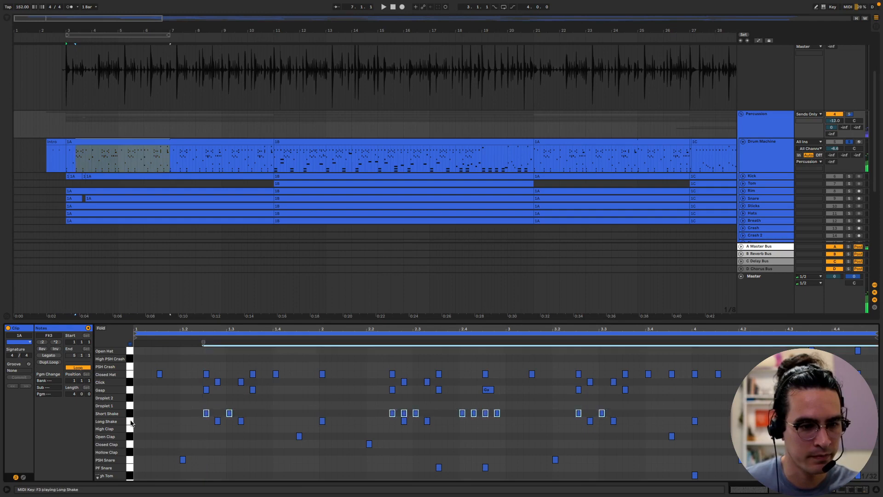
left_click(130, 429)
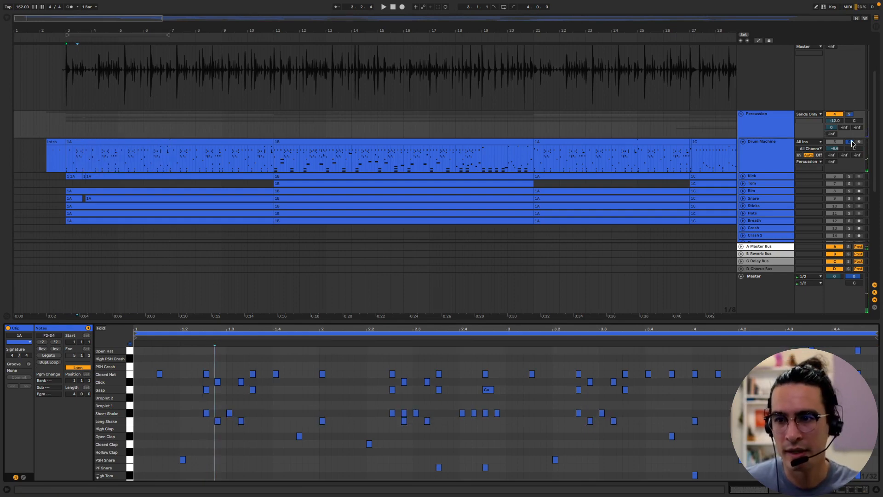
left_click(850, 142)
left_click(851, 142)
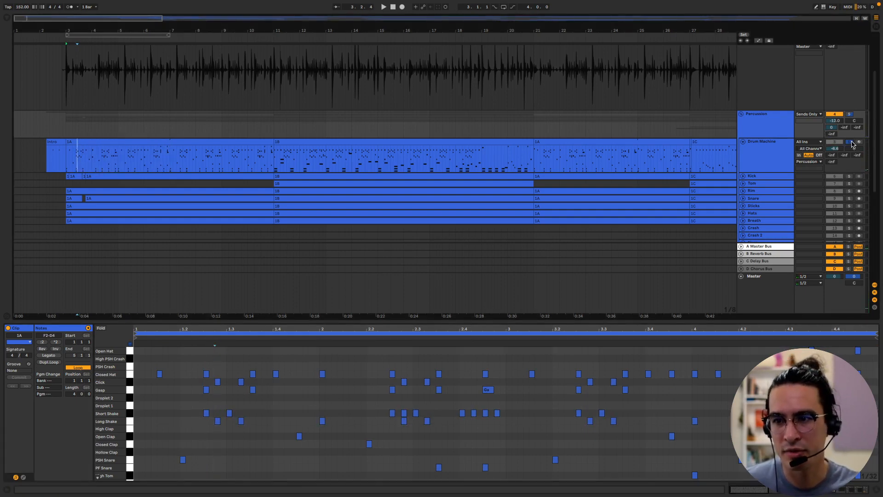
Listen to the soloed Drum Machine pattern from bar 3, stop playback, and place the insert marker at bar 7.
left_click(67, 159)
key("space")
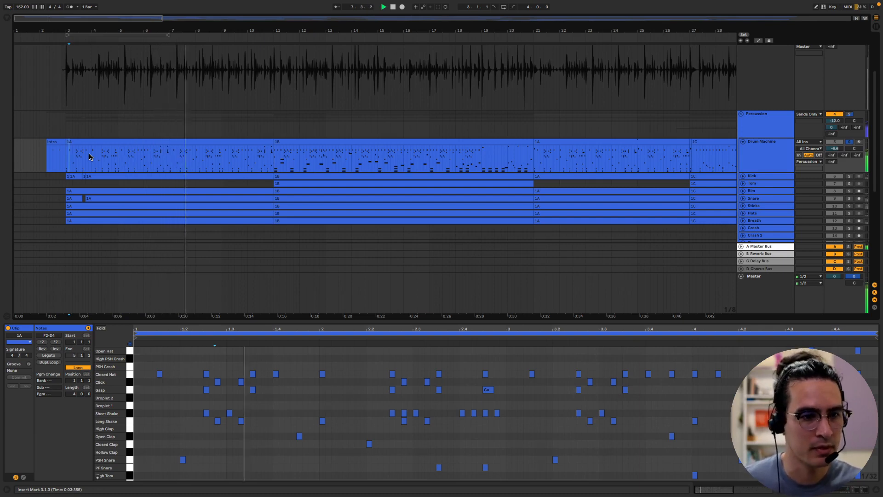
key("space")
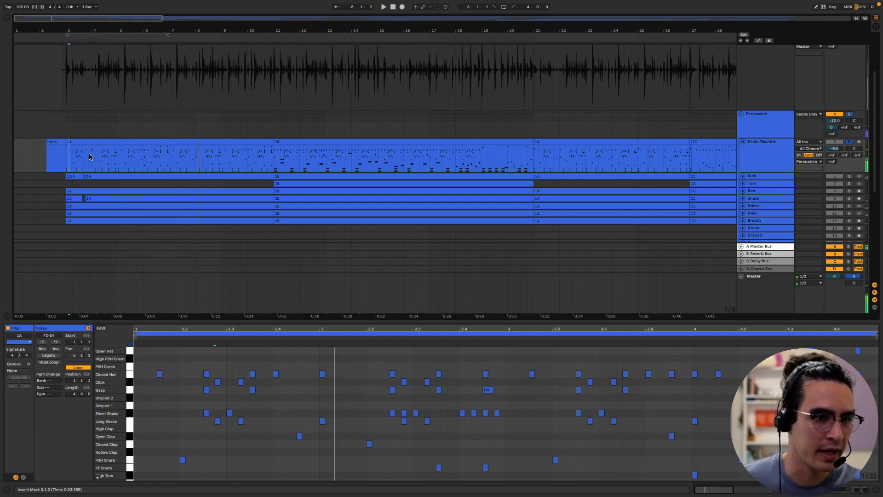
left_click(170, 166)
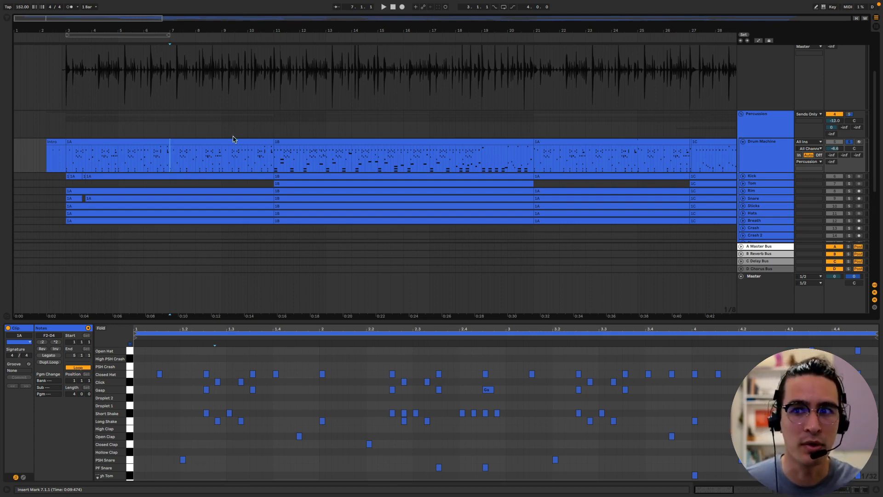
Unsolo the Drum Machine, solo both raw spit tracks alongside the Percussion group, and listen from bar 7 before stopping playback.
scroll(488, 157, "up", 3)
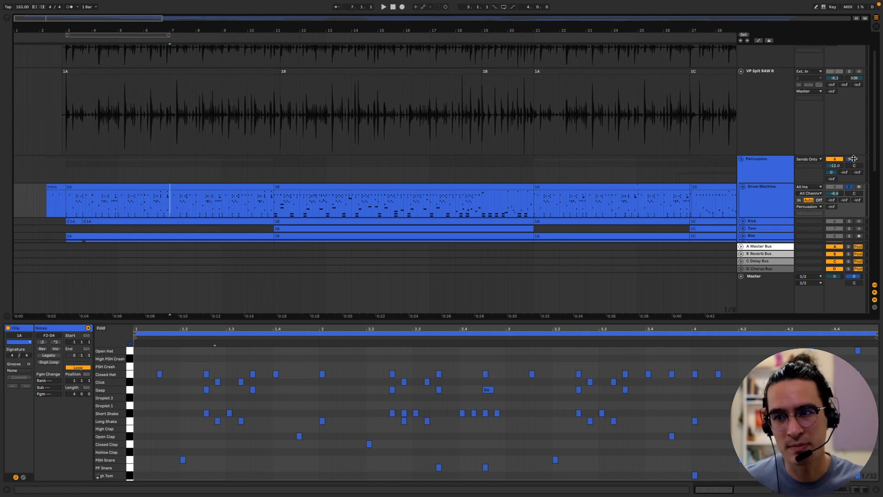
left_click(850, 160)
scroll(850, 161, "up", 2)
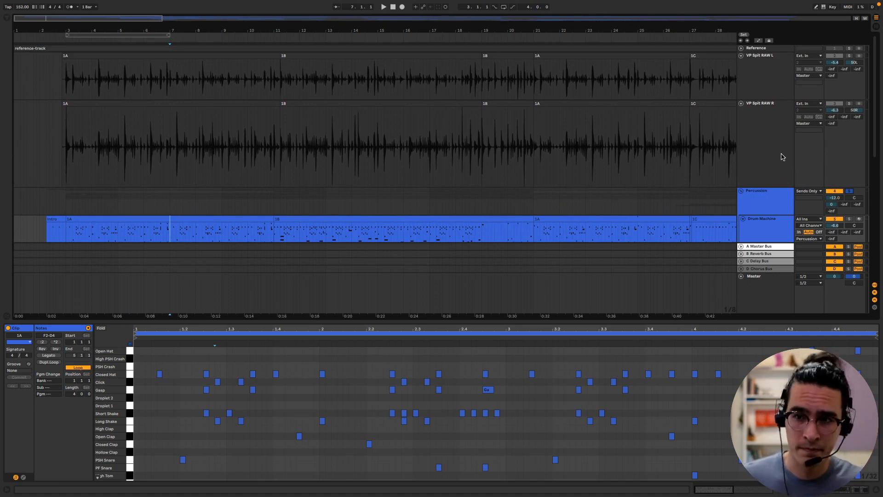
left_click(849, 103)
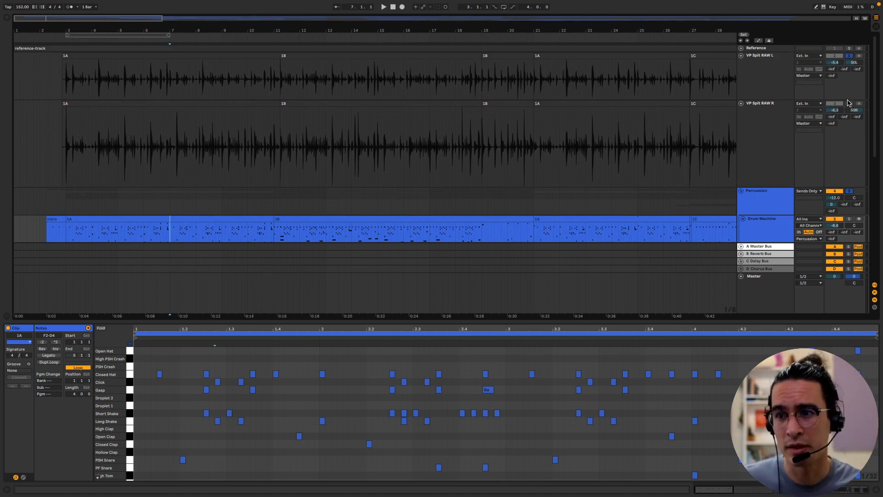
key("space")
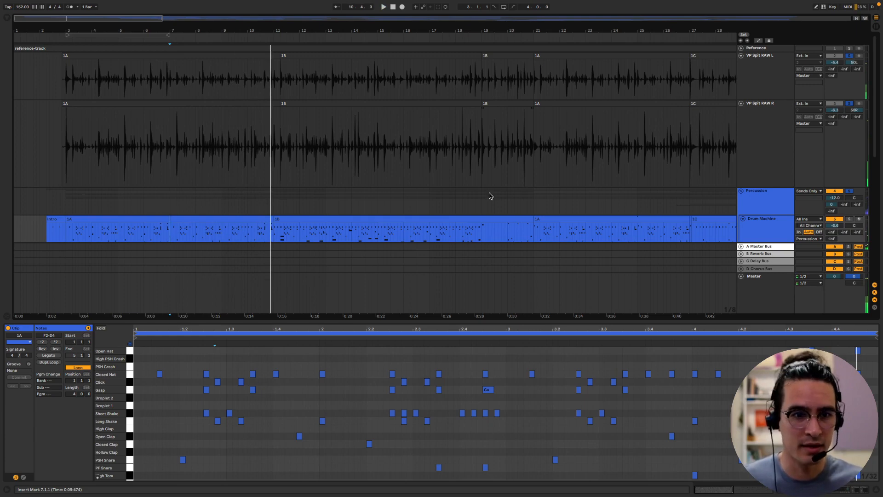
key("u")
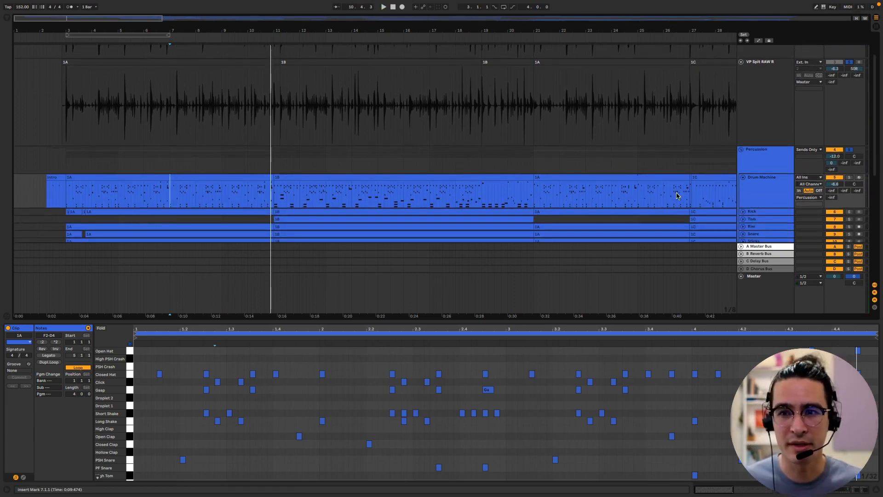
Reduce the track heights of VP Spit RAW L and VP Spit RAW R so more percussion tracks fit in the arrangement.
left_click(769, 198)
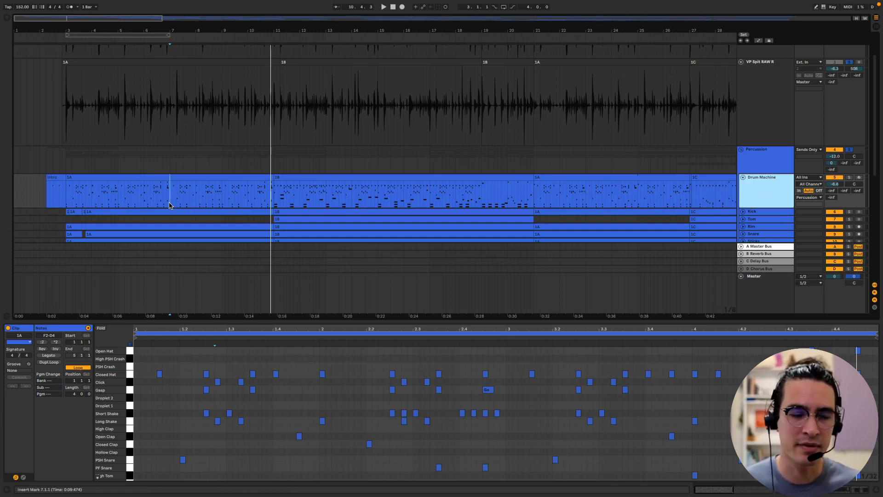
scroll(320, 192, "down", 3)
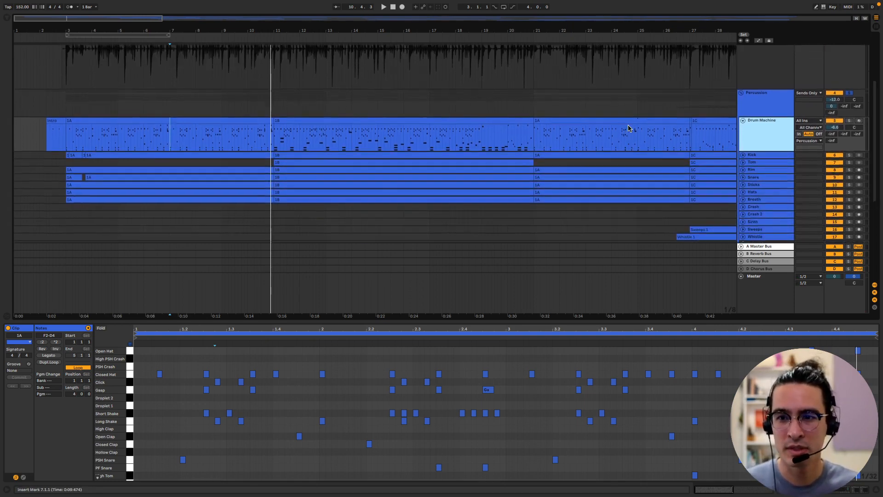
scroll(626, 130, "up", 6)
left_click(787, 119)
left_click(772, 88)
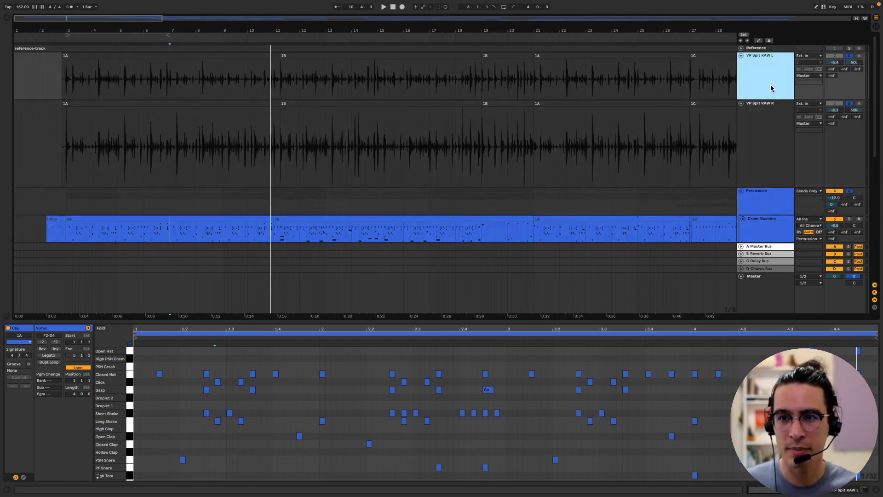
left_click_drag(771, 99, 771, 74)
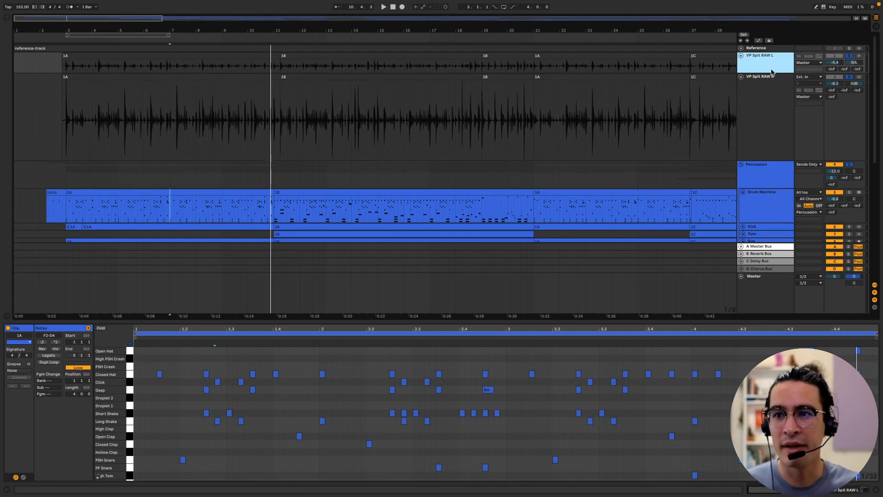
left_click_drag(773, 160, 772, 94)
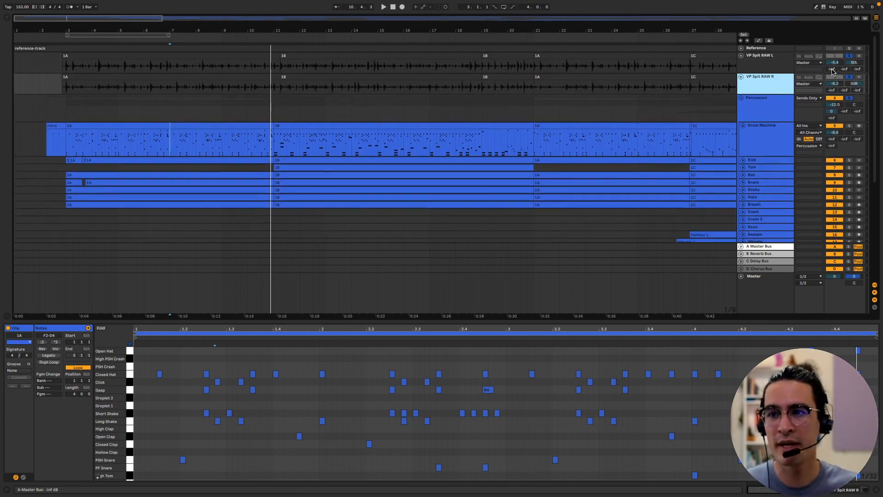
Activate both raw spit tracks, clear all solos, and select the two raw tracks together.
left_click(836, 77)
left_click(755, 58)
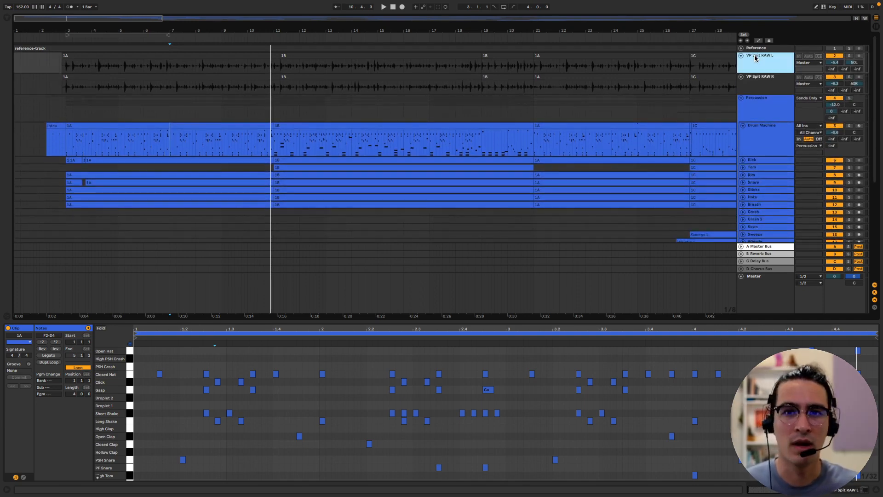
left_click(758, 87)
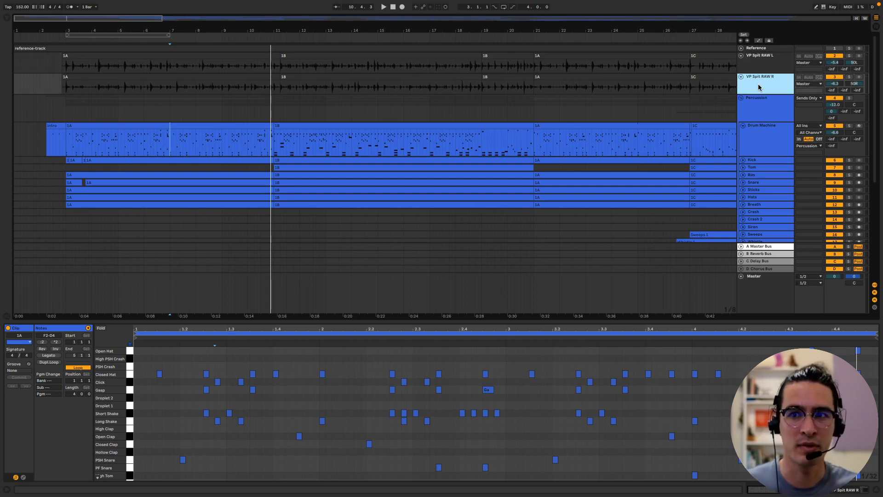
left_click(761, 68, "shift")
Unfold the percussion tracks from Kick through Breath and look over their waveforms against the raw spit tracks.
left_click(183, 167)
scroll(460, 183, "down", 3)
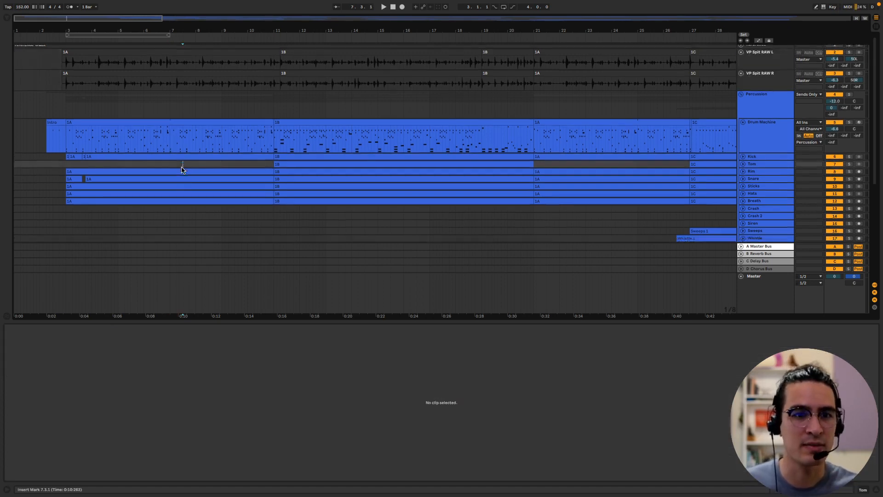
left_click(747, 126)
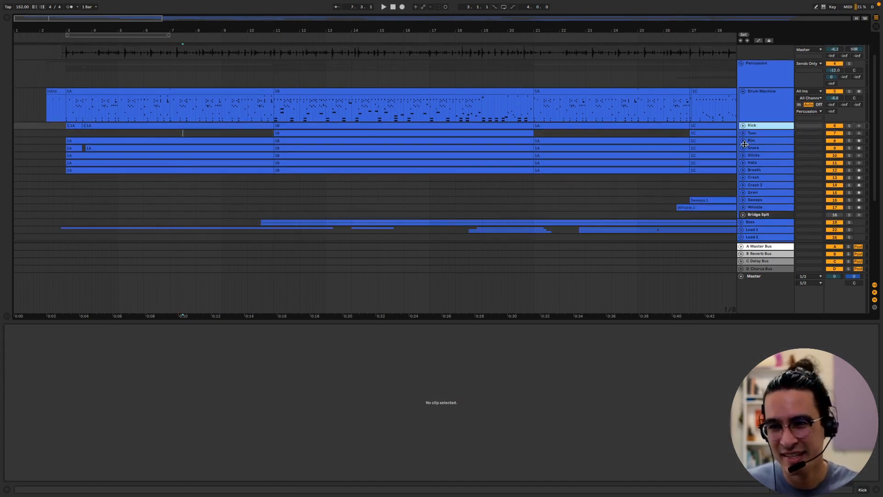
left_click(750, 170, "shift")
key("alt+equal")
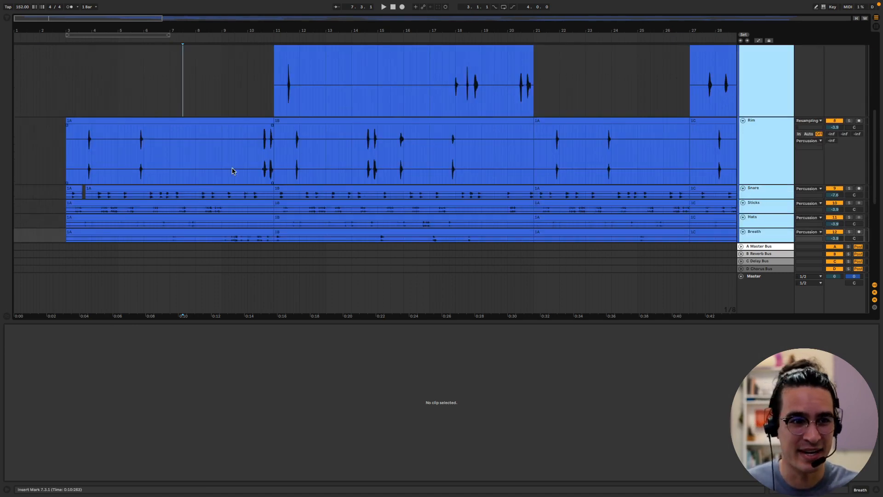
scroll(232, 170, "down", 3)
scroll(232, 171, "up", 2)
scroll(61, 164, "up", 3)
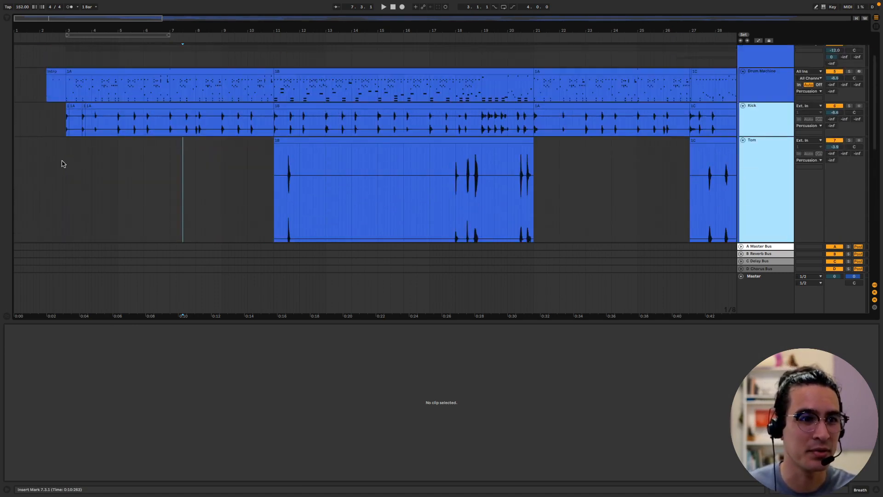
scroll(78, 115, "up", 2)
scroll(85, 98, "up", 1)
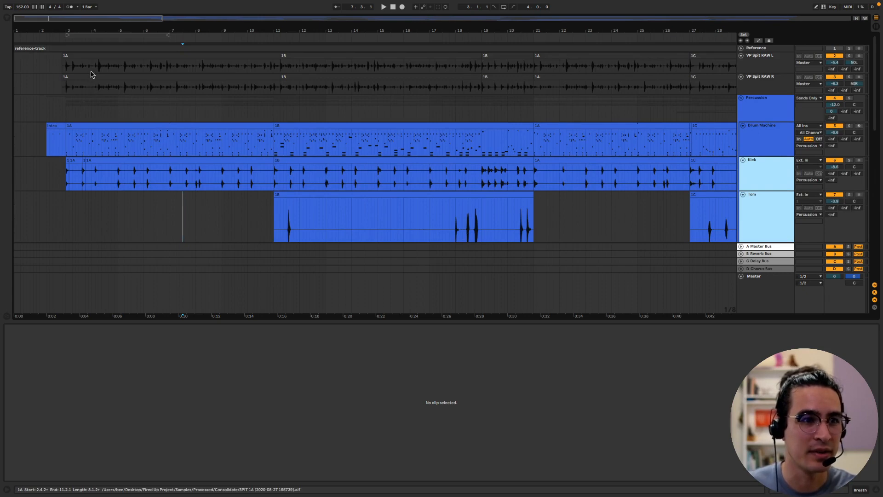
Highlight a short range just before bar 4 on both raw spit tracks, compare it with the Rim waveform, and return to the Drum Machine clip.
left_click_drag(87, 65, 93, 86)
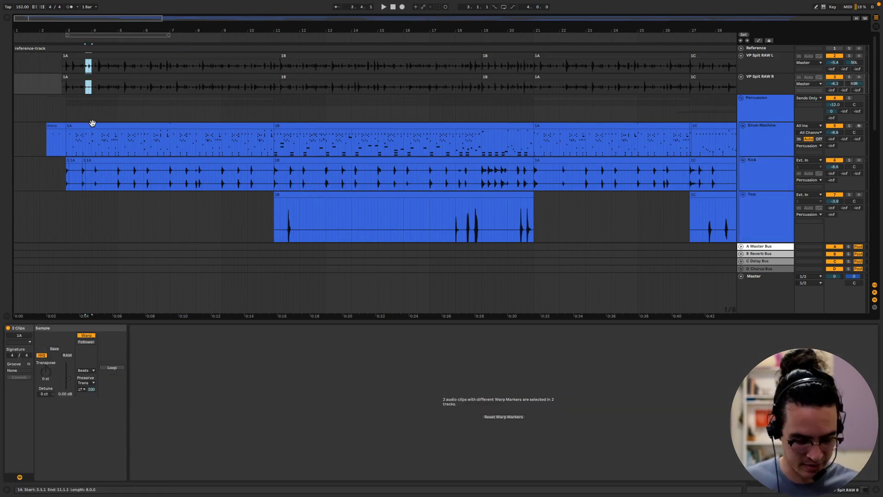
left_click(89, 216)
scroll(90, 214, "down", 5)
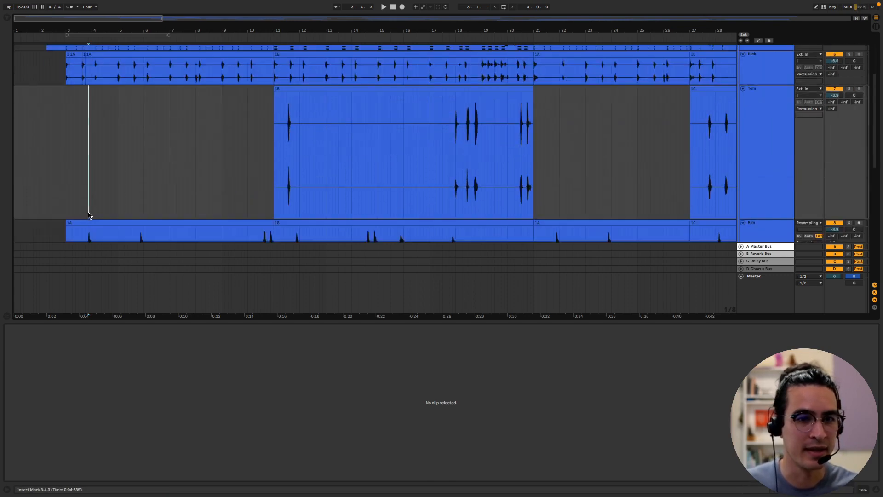
scroll(94, 97, "up", 3)
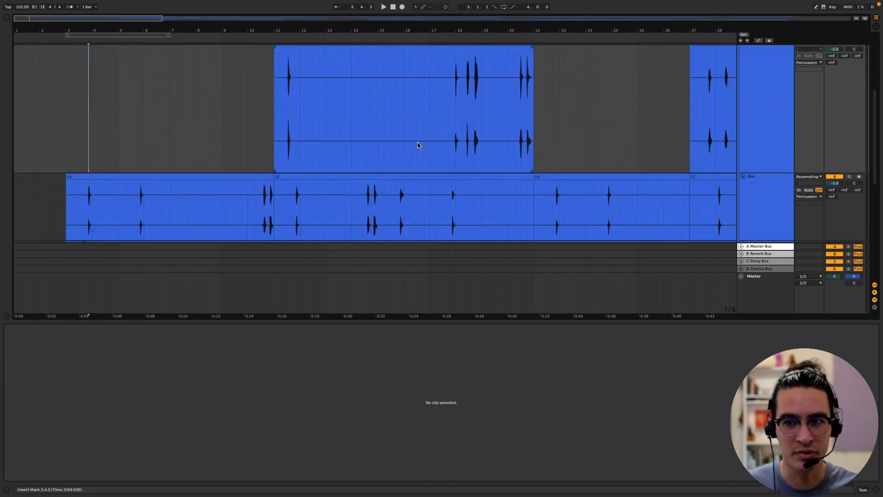
left_click(232, 179)
scroll(233, 180, "up", 8)
left_click(173, 130)
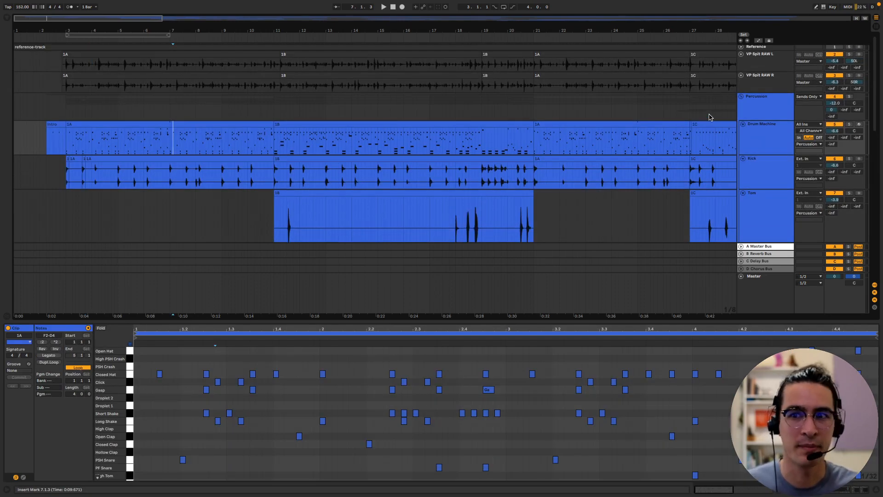
Fold the Drum Machine through Breath tracks into compact rows and return to the start of the track list.
scroll(763, 166, "down", 10)
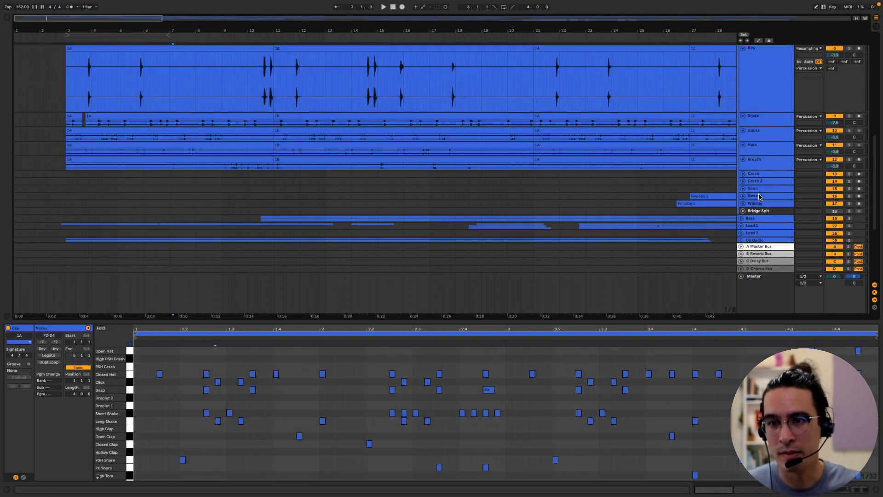
scroll(759, 164, "up", 8)
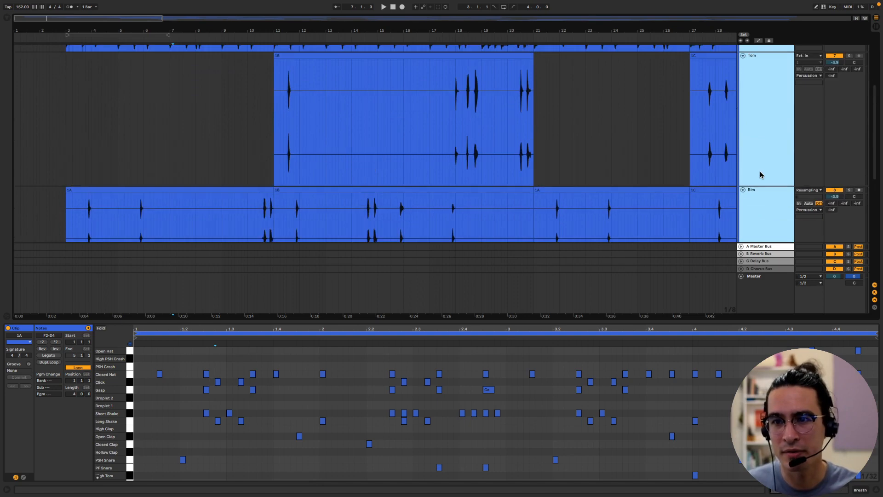
key("alt+u")
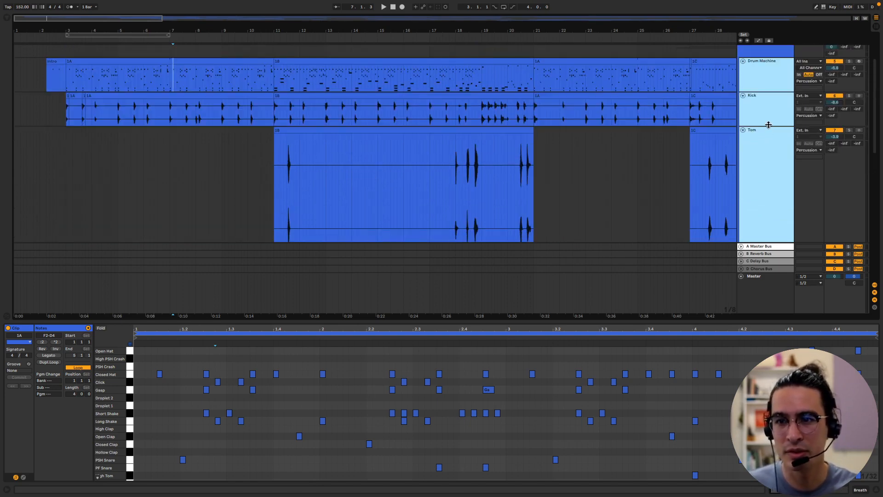
left_click(743, 128)
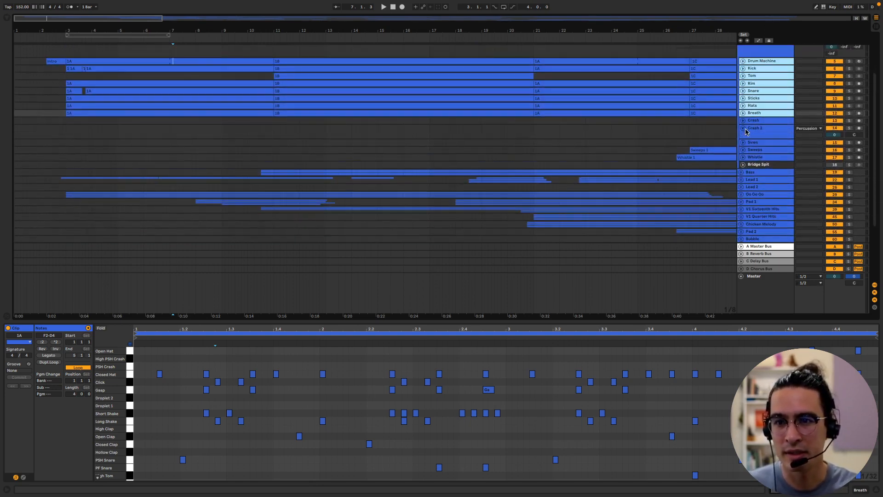
left_click(748, 130)
scroll(748, 133, "up", 3)
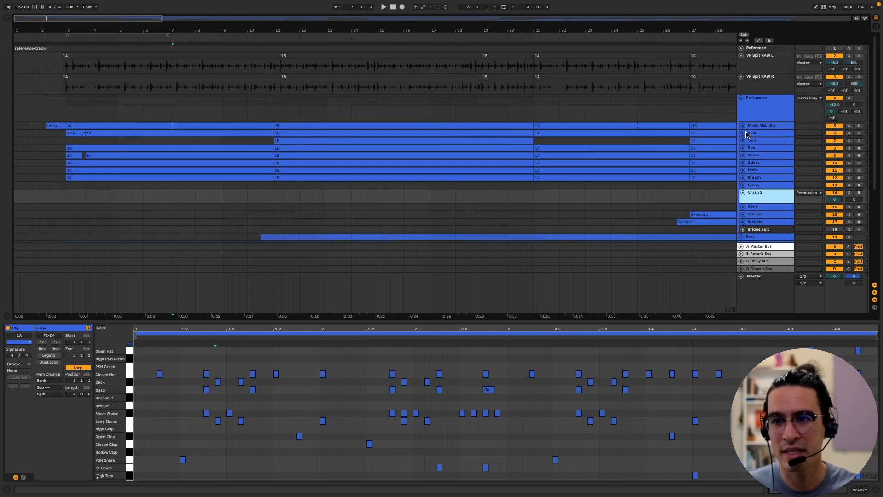
Select VP Spit RAW L and VP Spit RAW R in turn to point out the two raw recordings.
left_click(758, 88)
left_click(760, 63)
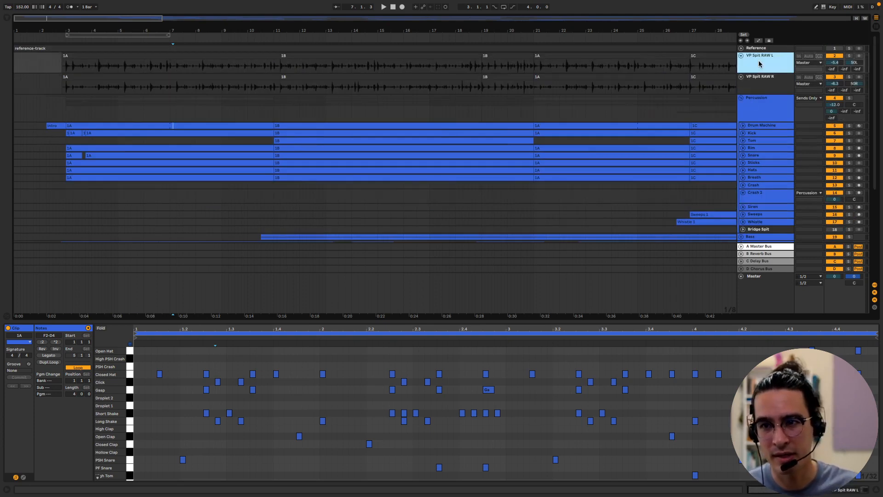
left_click(761, 88, "shift")
left_click(761, 64)
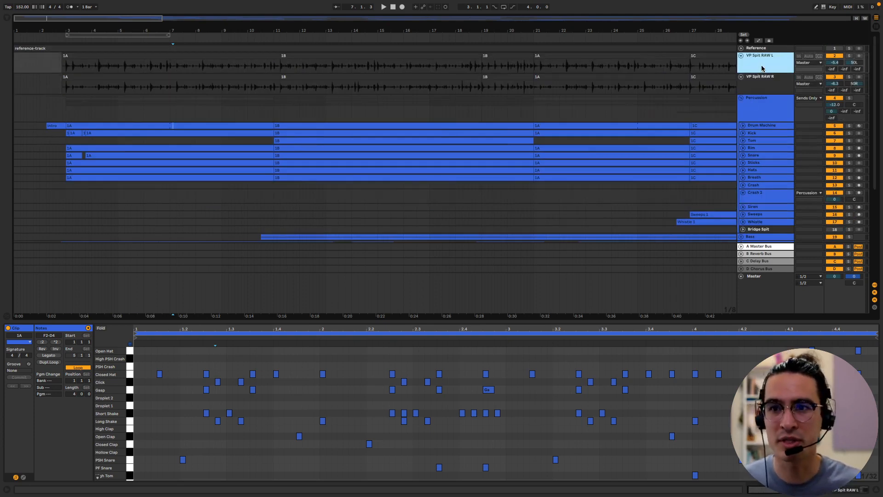
left_click(762, 85)
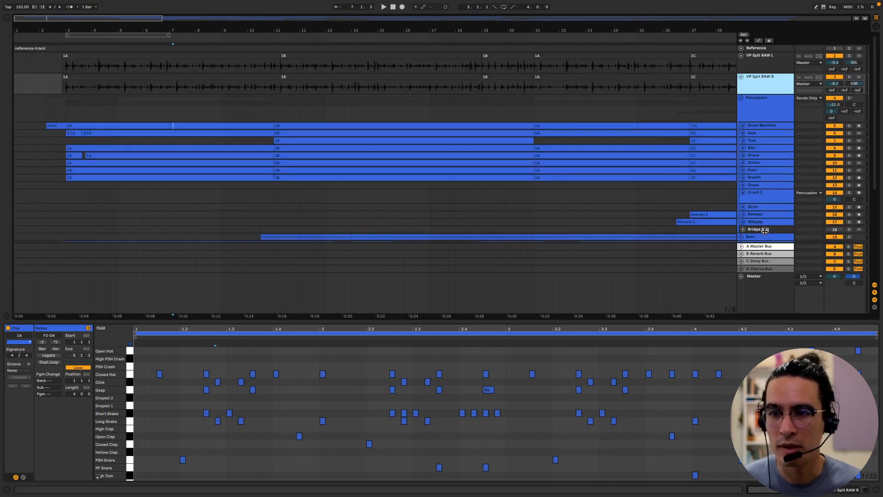
left_click(773, 65)
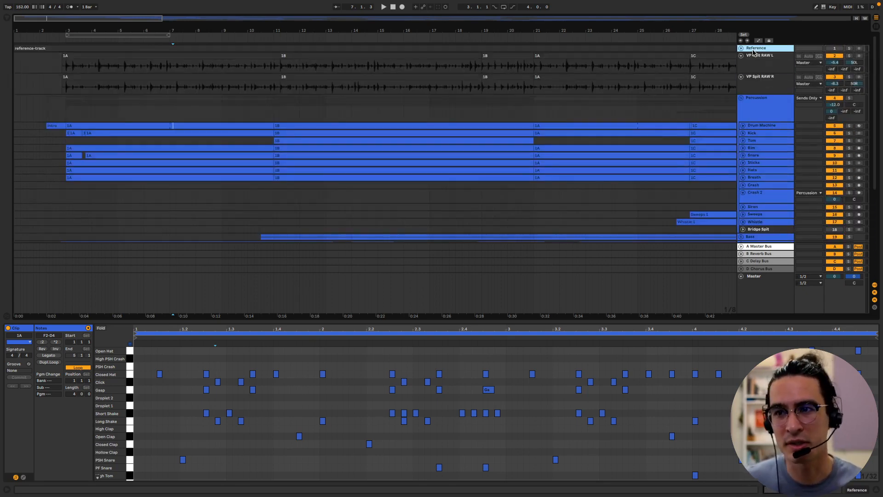
Fold the VP Spit RAW L and VP Spit RAW R tracks.
left_click(757, 92)
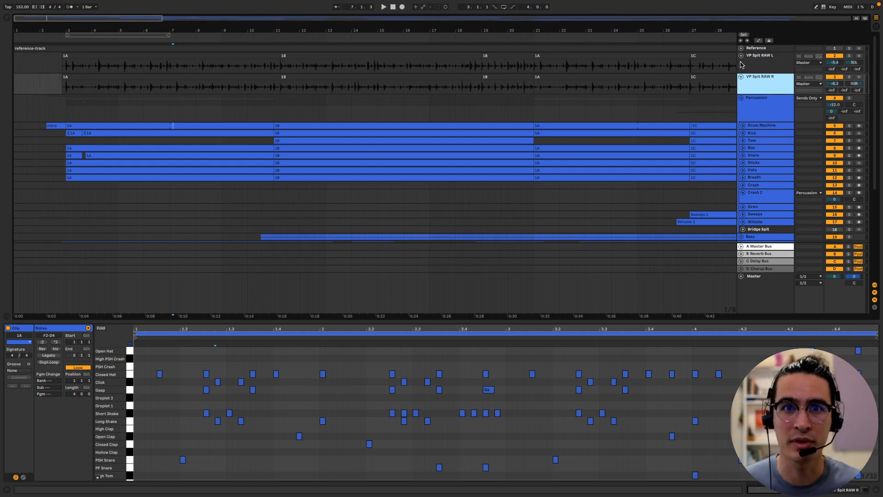
left_click(741, 57)
left_click(741, 63)
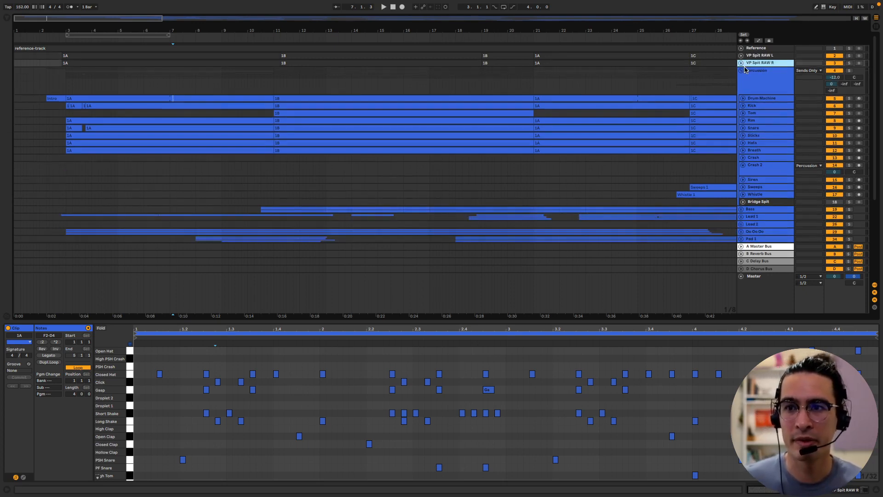
Unfold the Breath track and enlarge the Hats track to show its waveform.
left_click(768, 121)
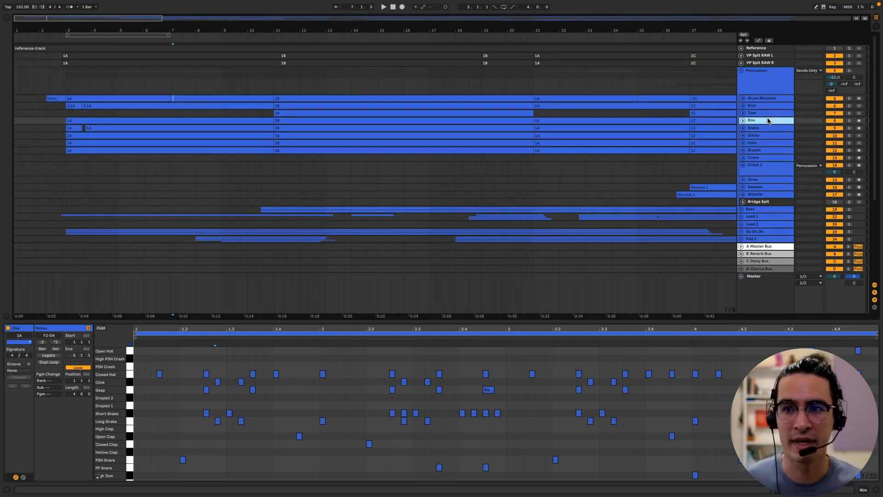
left_click(754, 150)
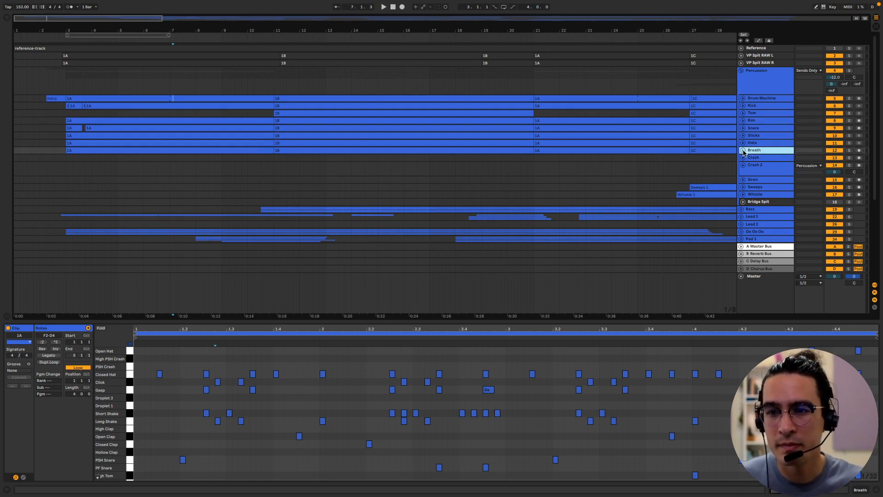
left_click(743, 151)
left_click_drag(749, 146, 752, 179)
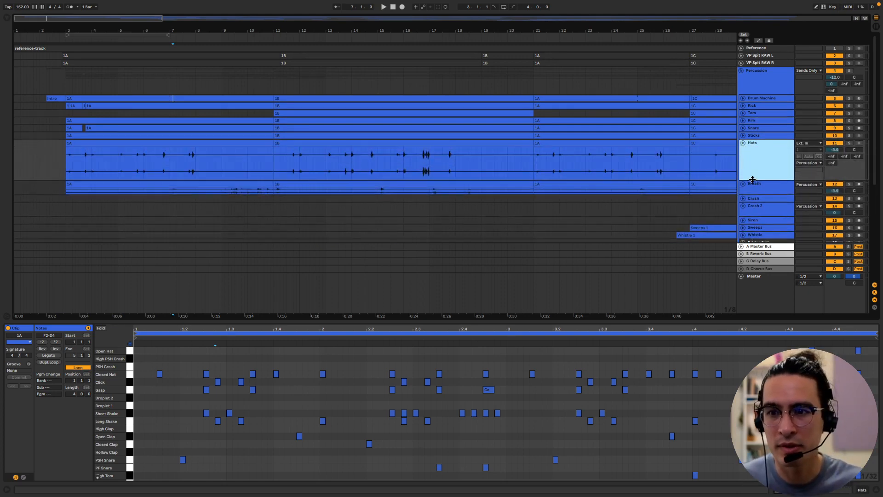
Solo the Hats track and play the arrangement from bar 3 to hear it alone.
key("s")
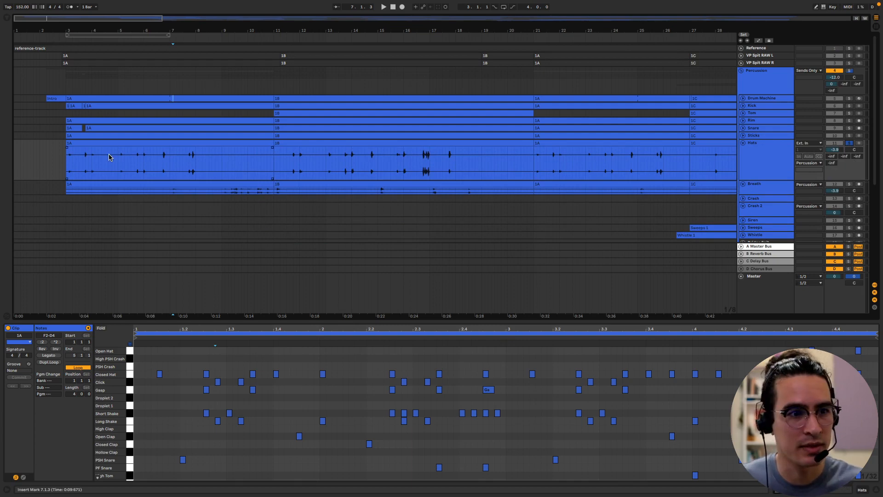
left_click(67, 161)
key("space")
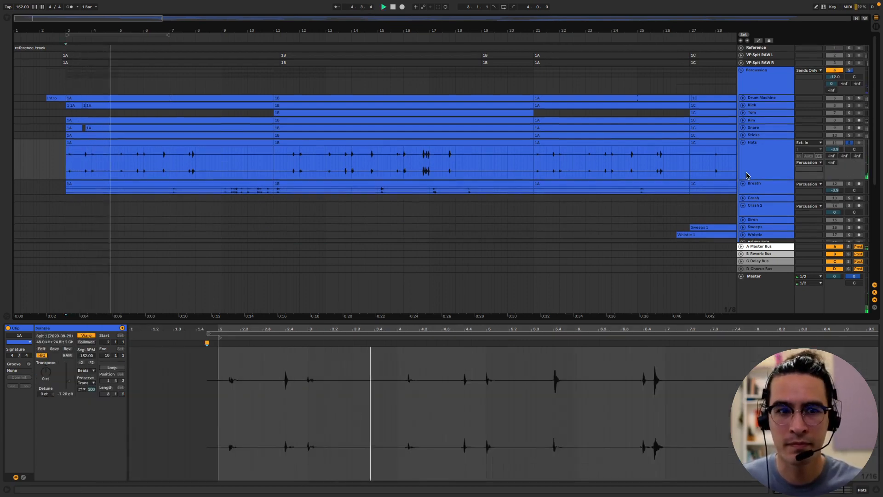
Unfold the Kick, Tom, Rim, Snare and Sticks tracks together to show their waveforms.
left_click(761, 136)
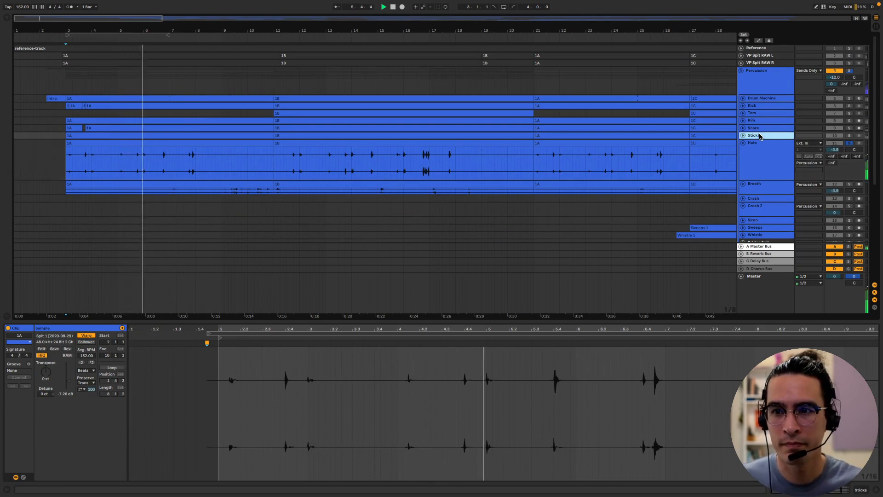
left_click(761, 106, "shift")
key("Right")
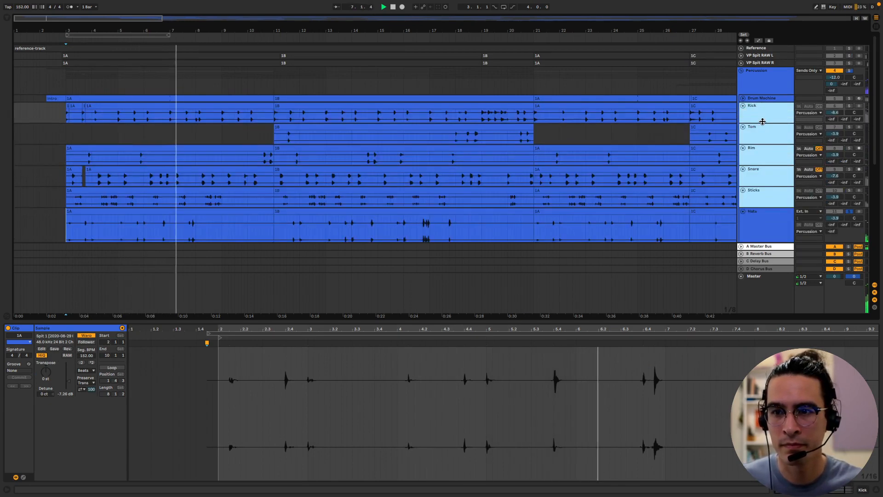
scroll(452, 186, "down", 2)
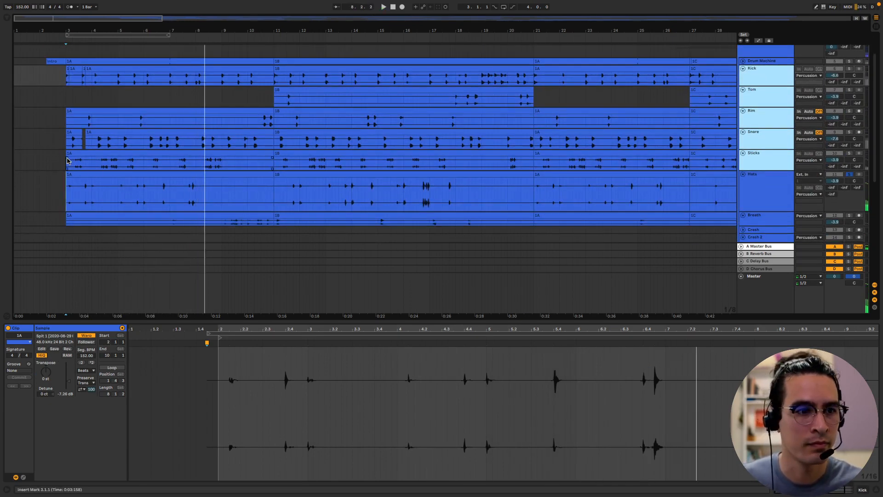
Solo the Kick through Sticks tracks together with Hats and play the combined layers from bar 3.
left_click(844, 160)
left_click(849, 153)
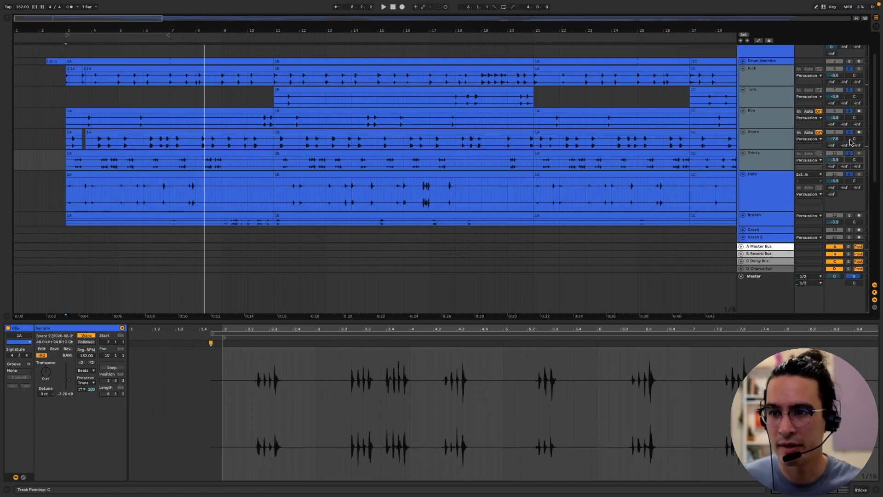
left_click(235, 123)
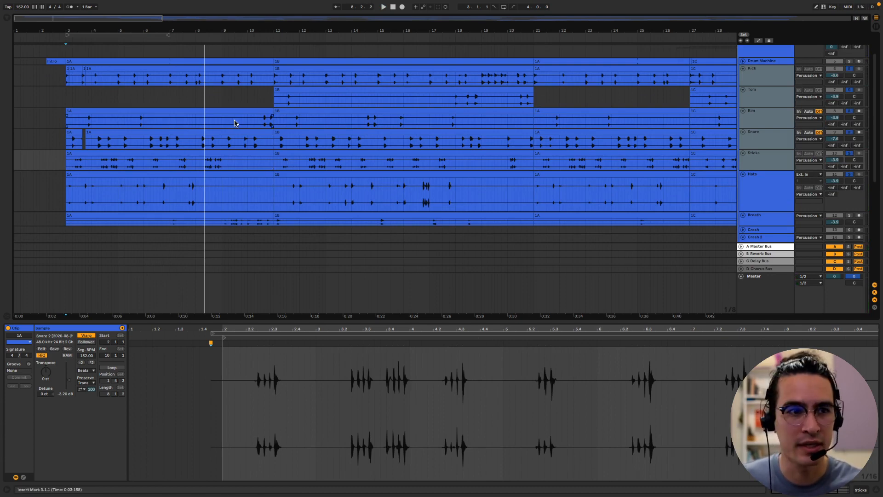
left_click(57, 127)
key("space")
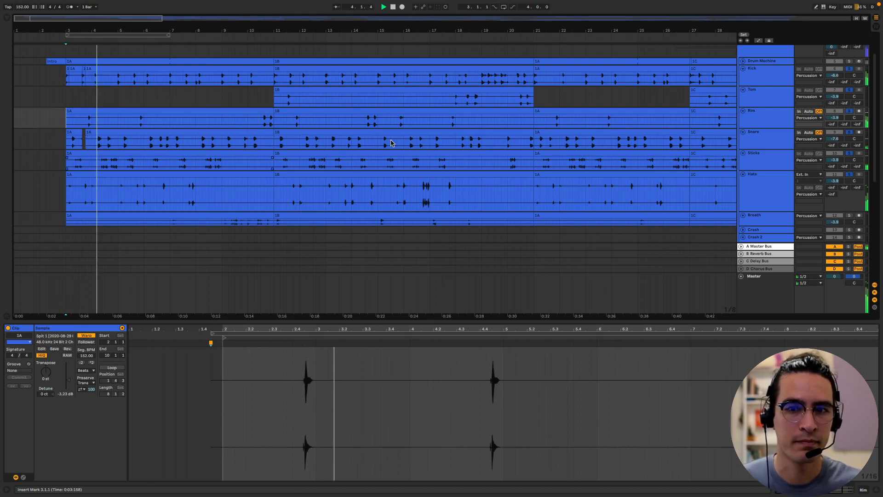
scroll(804, 135, "up", 1)
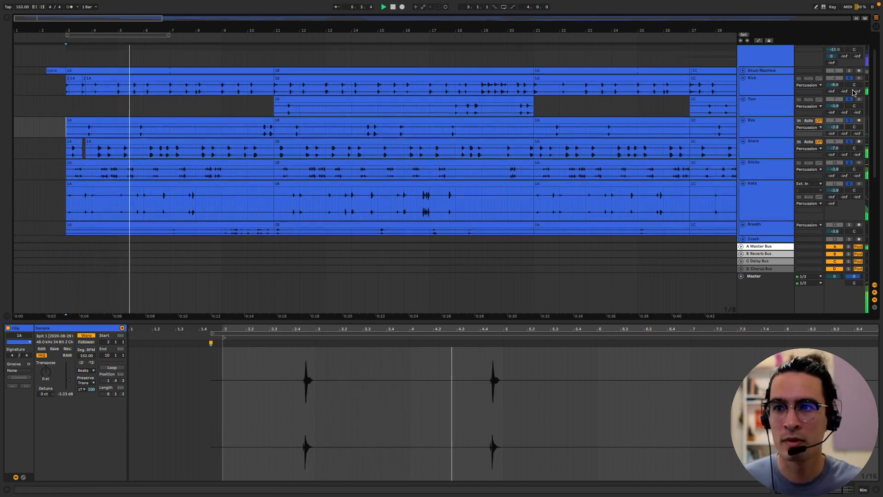
Audition the Kick track alone from bar 3 and the Tom track alone from its first hit in clip 1B.
left_click(849, 79)
left_click(849, 78)
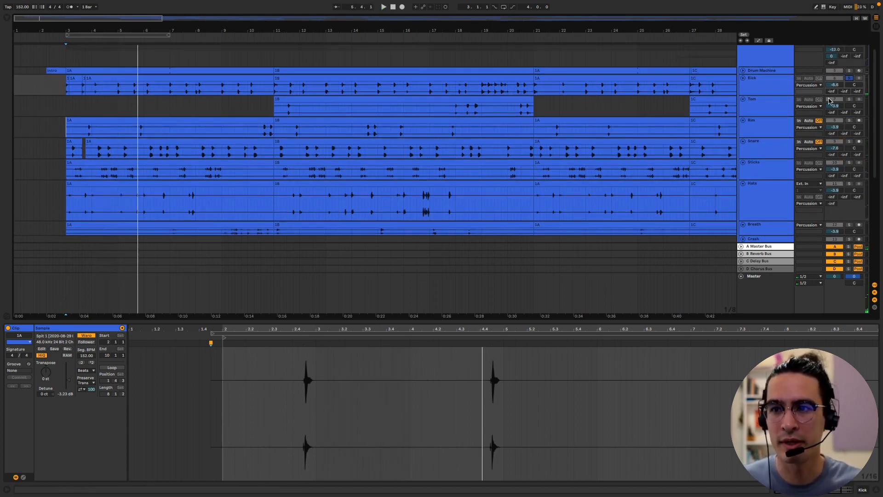
key("space")
key("space")
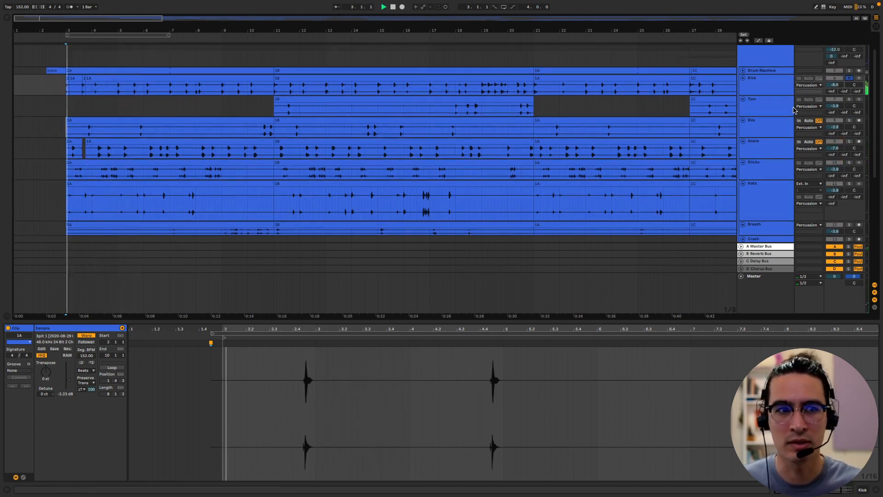
left_click(849, 99)
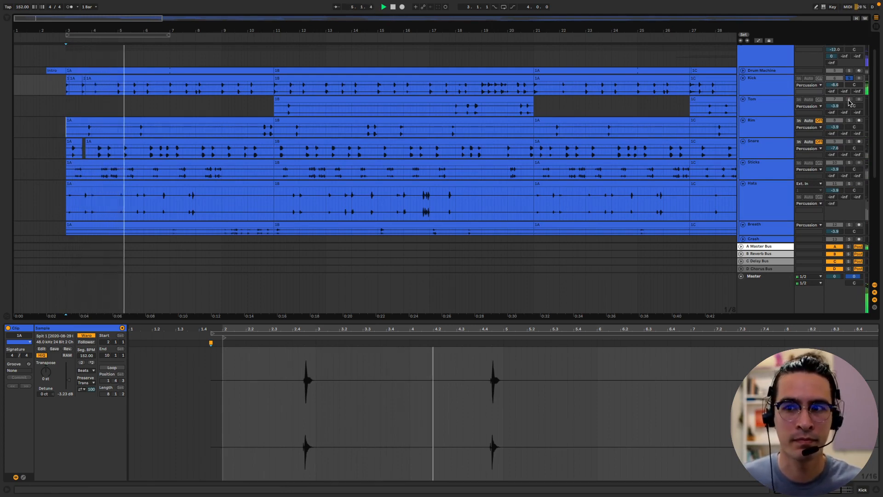
left_click(287, 112)
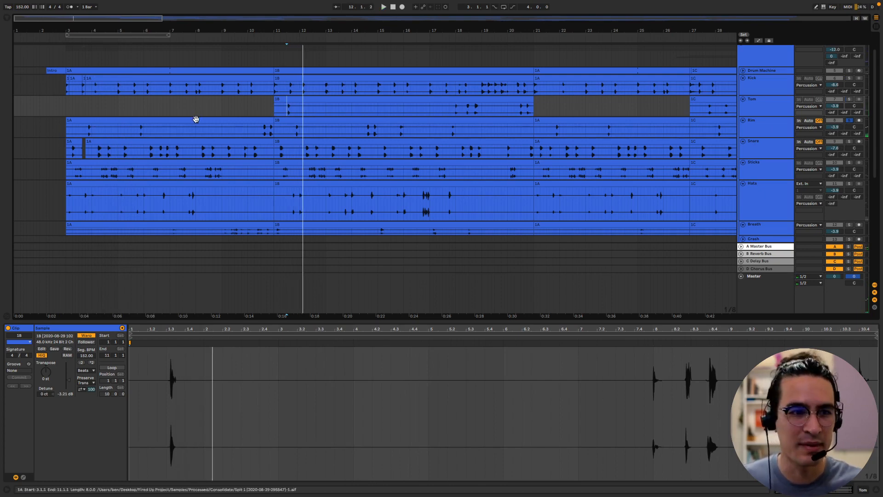
Reduce the height of the Hats track to match the Breath track.
scroll(761, 140, "down", 5)
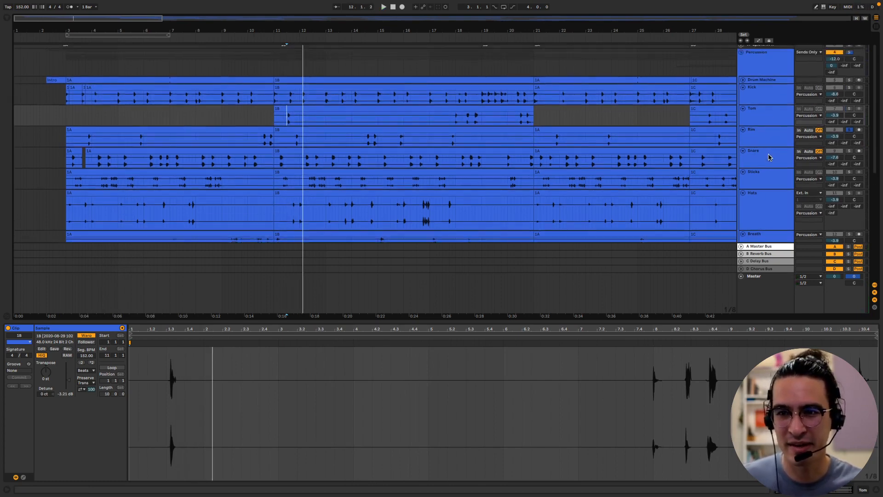
scroll(768, 159, "up", 8)
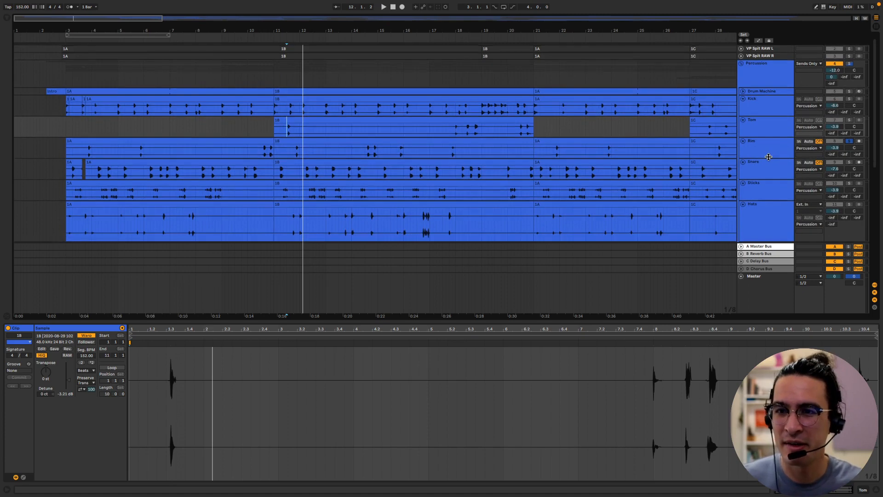
scroll(768, 160, "down", 2)
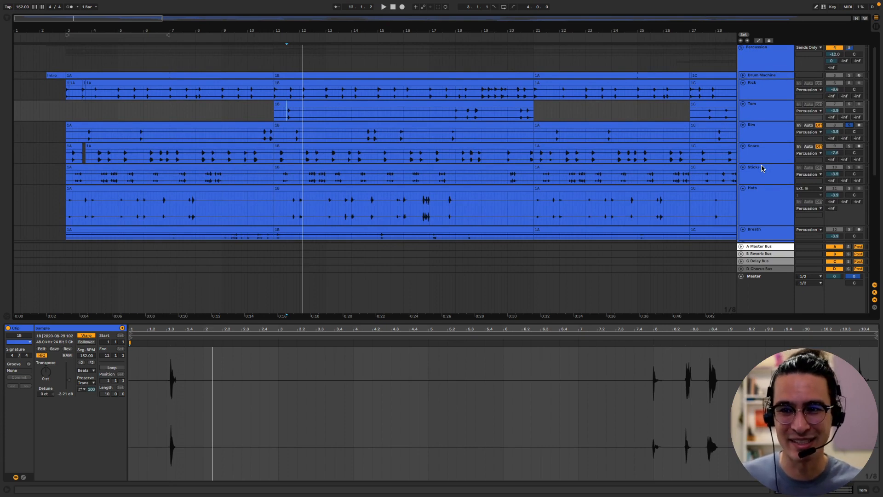
left_click(768, 203)
scroll(768, 203, "down", 2)
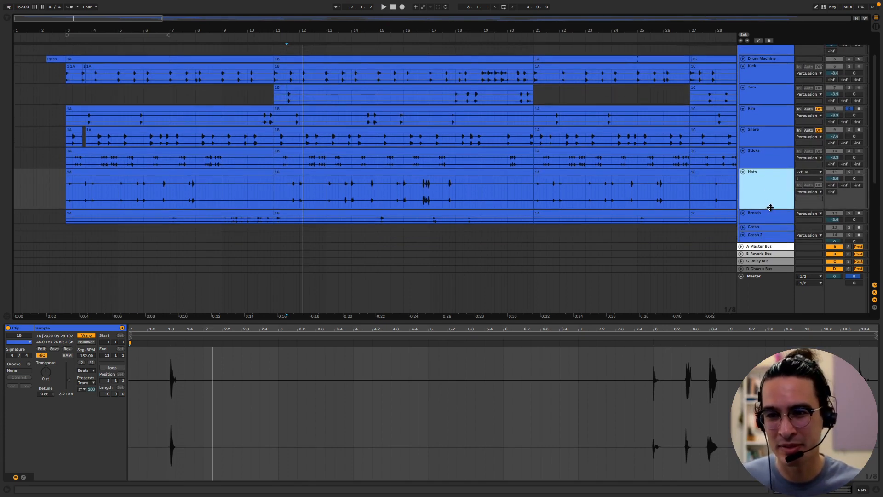
left_click_drag(770, 208, 767, 183)
scroll(764, 198, "down", 5)
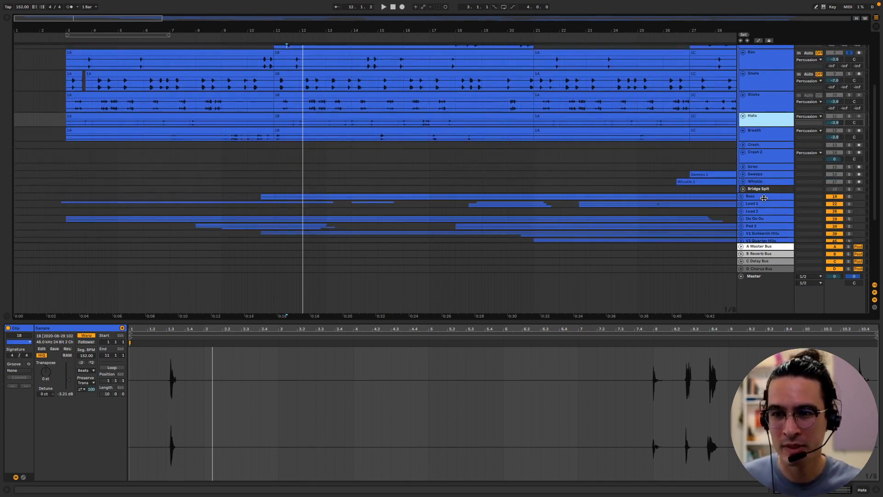
Fold the Kick through Breath tracks and the Crash 2 track into compact rows.
scroll(766, 200, "up", 10)
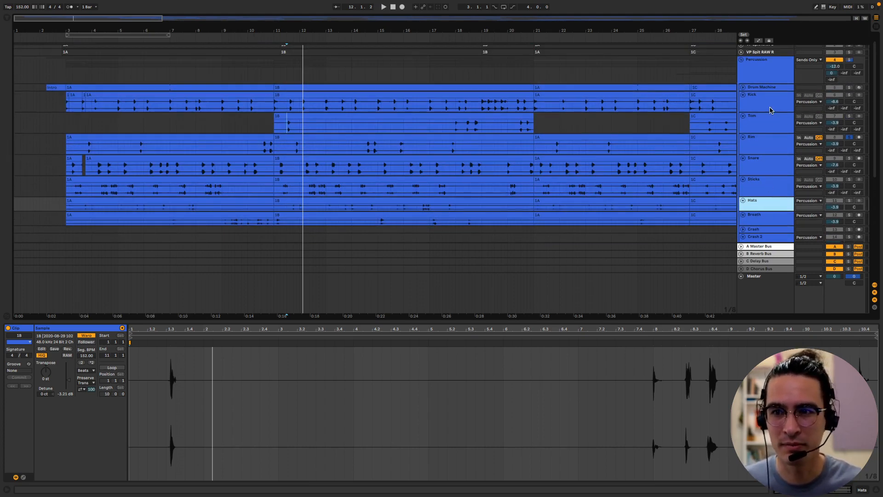
left_click(771, 111)
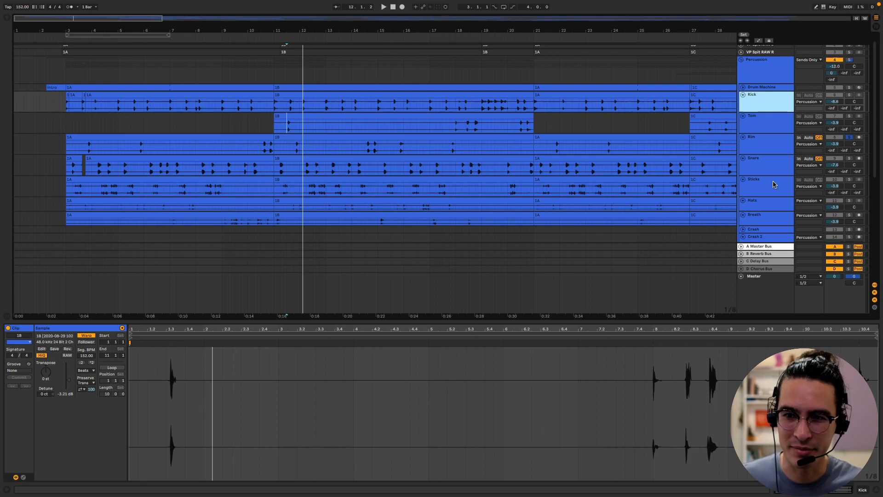
left_click(768, 221, "shift")
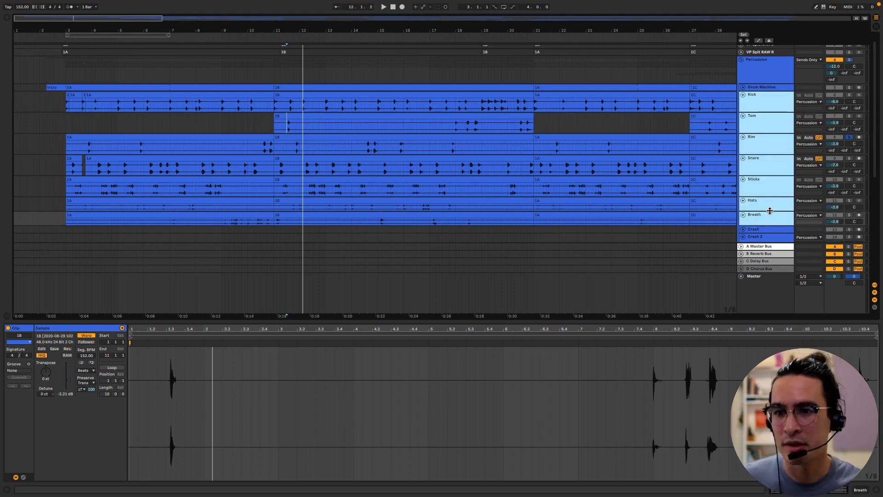
key("u")
left_click(767, 163)
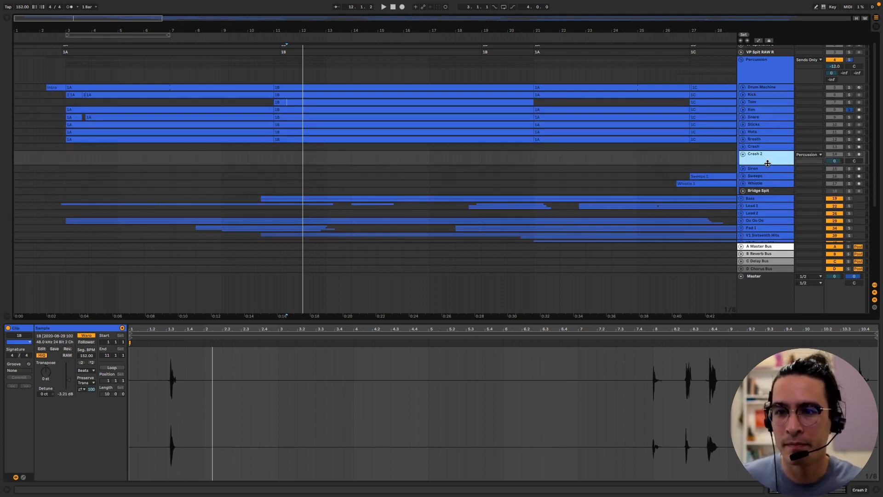
key("u")
Unfold the Kick through Breath tracks again to show all their waveforms.
left_click(773, 125)
scroll(773, 127, "down", 1)
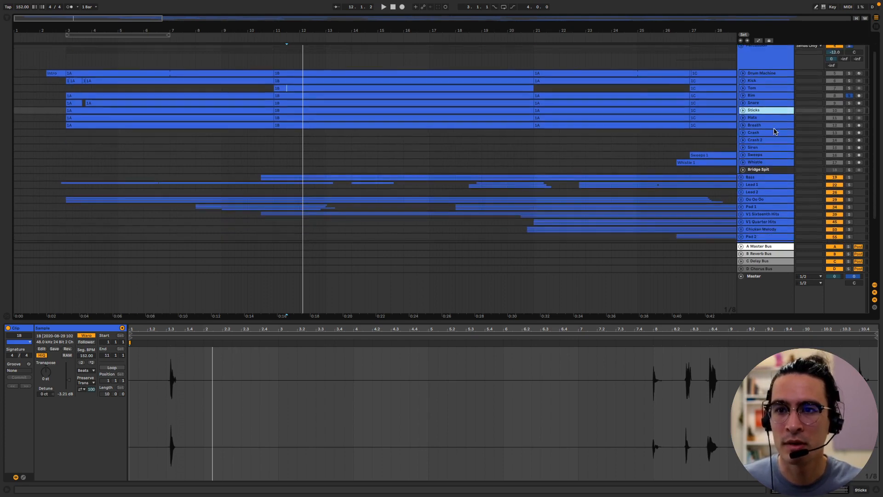
scroll(769, 161, "up", 2)
left_click(759, 105)
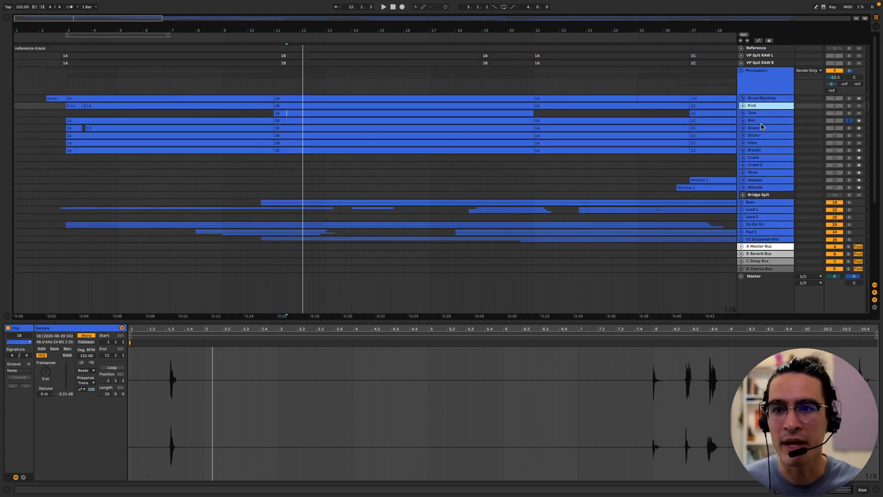
left_click(763, 153, "shift")
key("u")
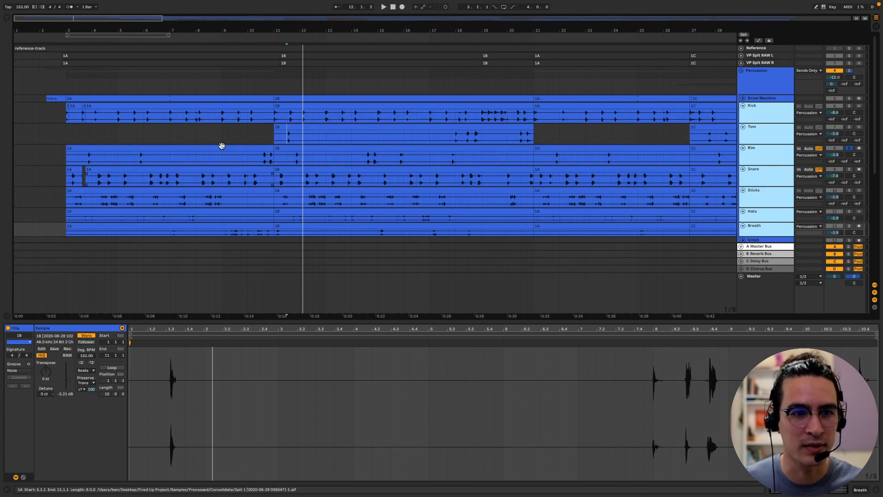
Solo the Breath track and play its cluster of hits from about bar 9.
left_click(236, 105)
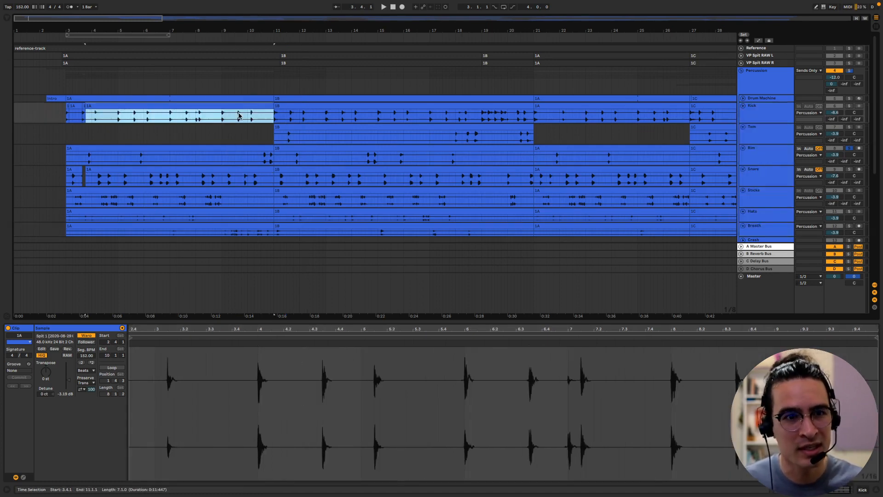
scroll(246, 179, "down", 3)
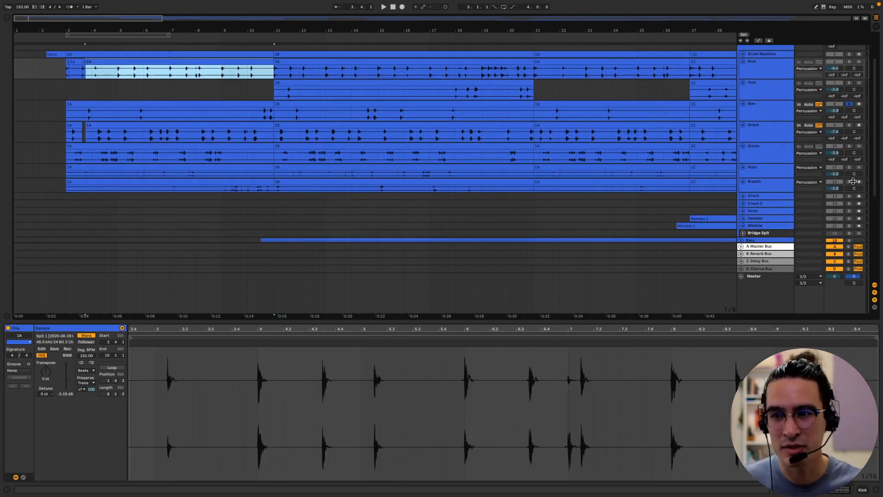
left_click(235, 188)
key("space")
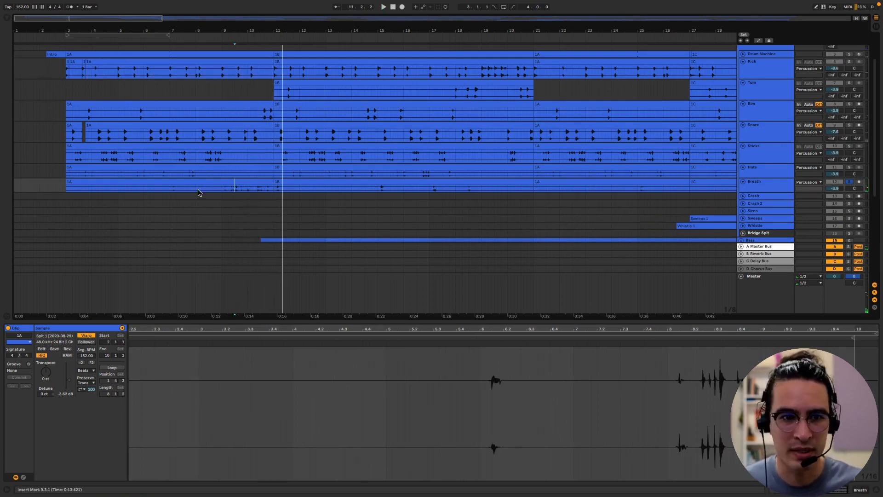
left_click(232, 188)
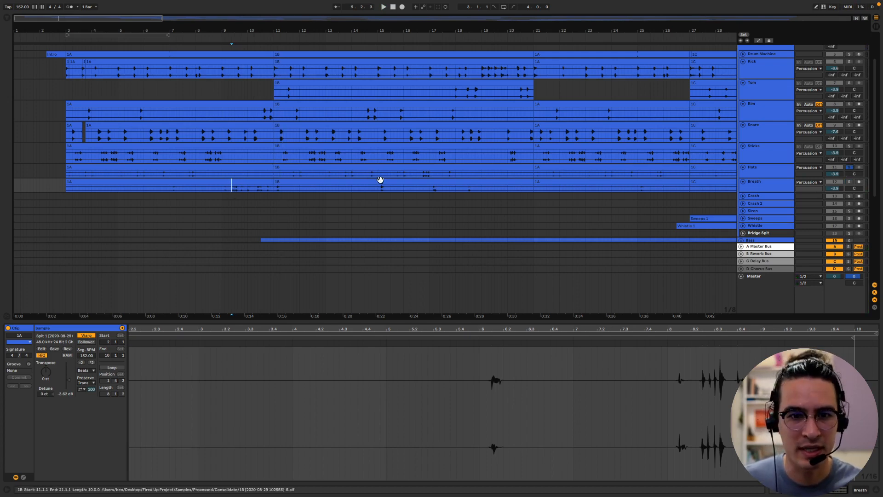
Solo the Hats track and play it from about bar 16 and again from about bar 5.
left_click(425, 175)
key("space")
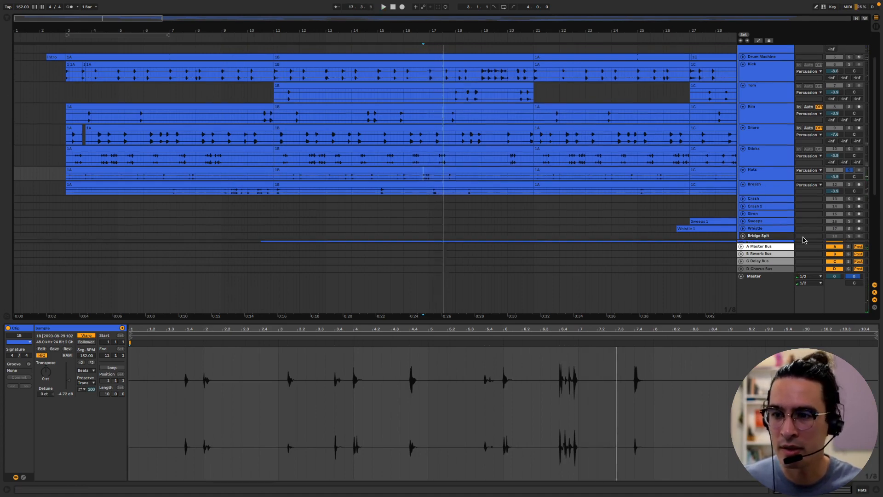
scroll(800, 230, "up", 3)
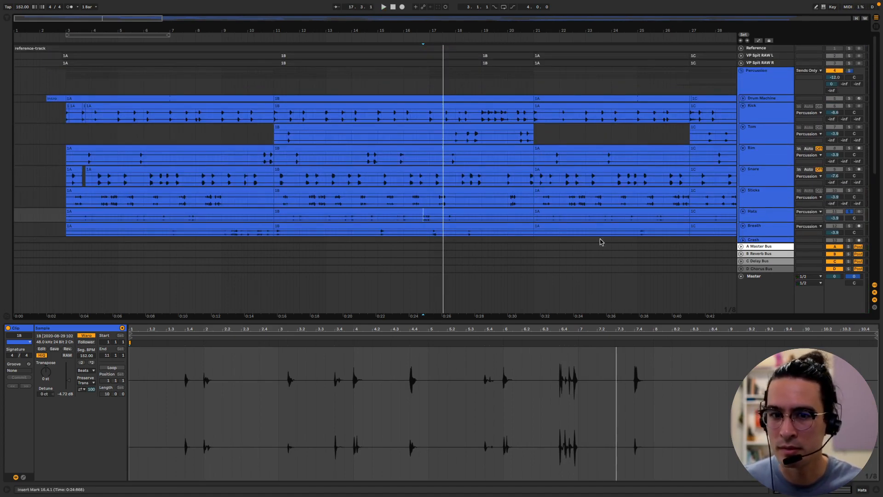
key("space")
left_click(135, 220)
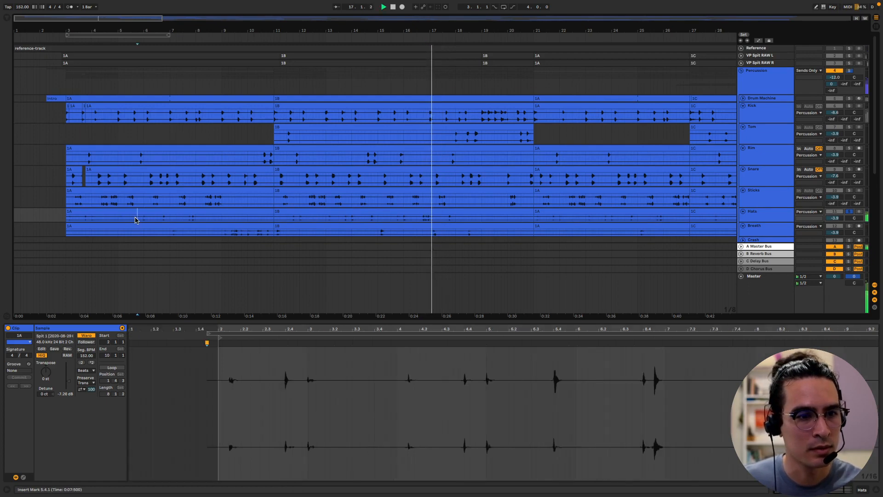
key("space")
key("space")
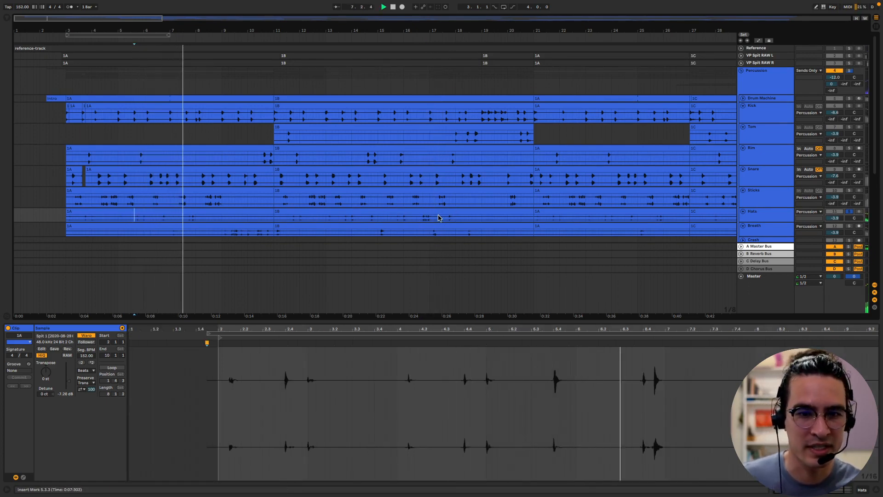
Turn off the Hats solo and select the Kick and Breath tracks in turn to point out the layered range.
left_click(850, 212)
left_click(792, 115)
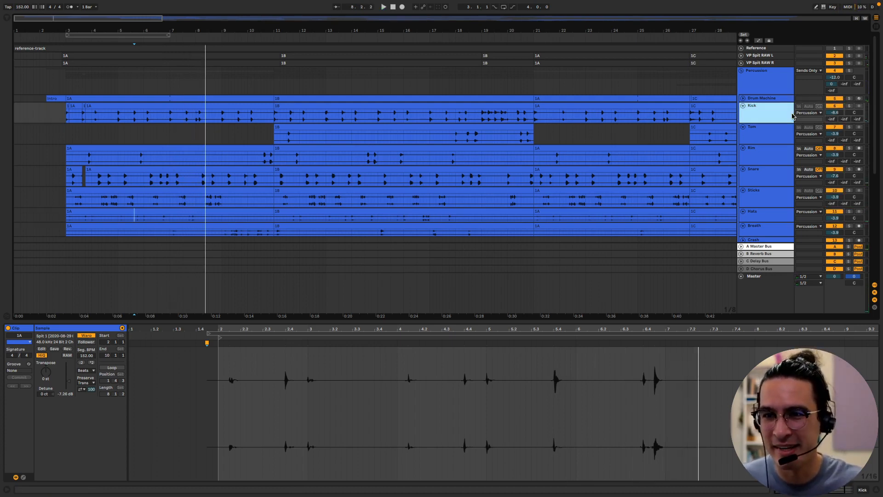
left_click(763, 234)
scroll(764, 234, "down", 4)
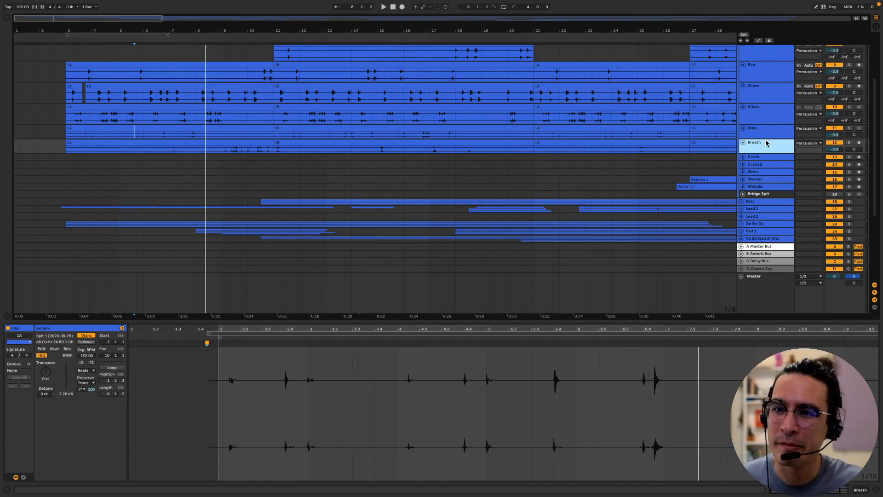
Select the Kick through Breath tracks and fold them all to compact height.
scroll(767, 143, "up", 4)
left_click(766, 99)
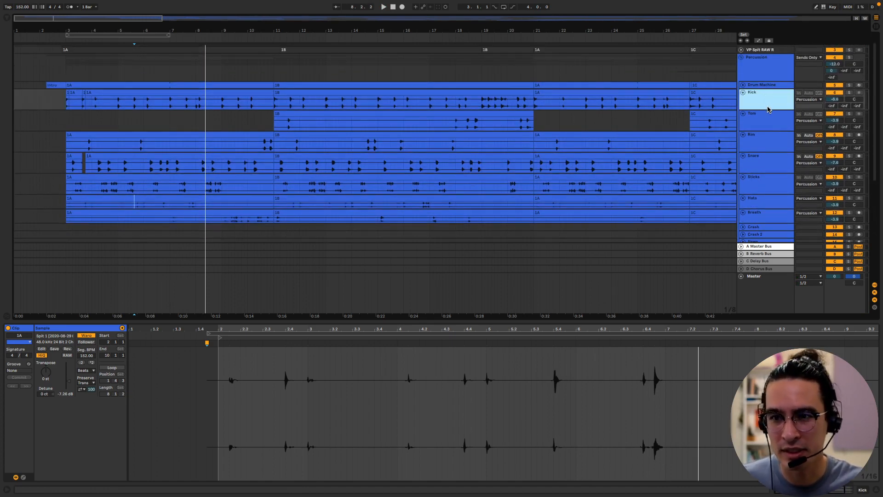
left_click(776, 219, "shift")
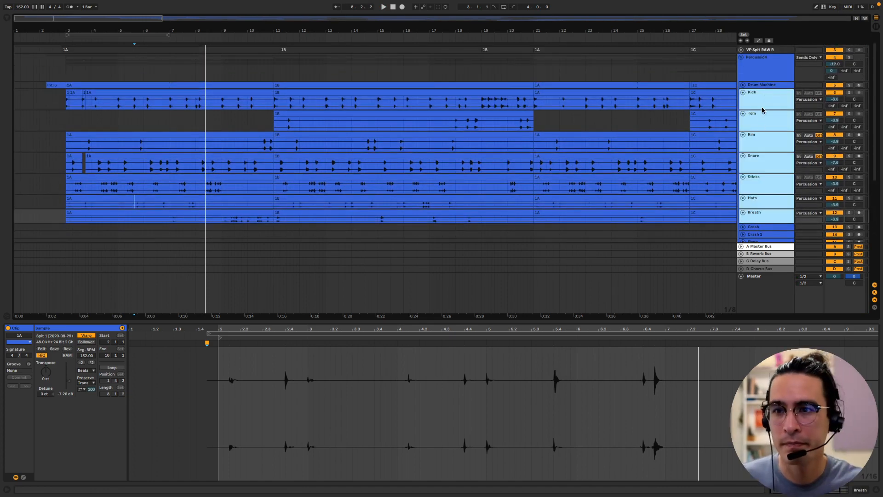
key("alt+u")
left_click(557, 152)
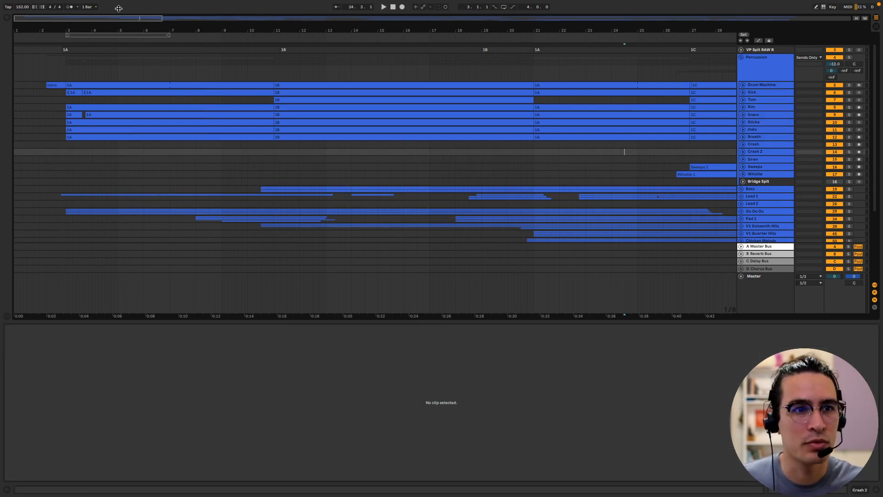
Look over how the percussion clips are laid out by section across the song's arrangement.
key("minus")
key("minus")
key("minus")
key("minus")
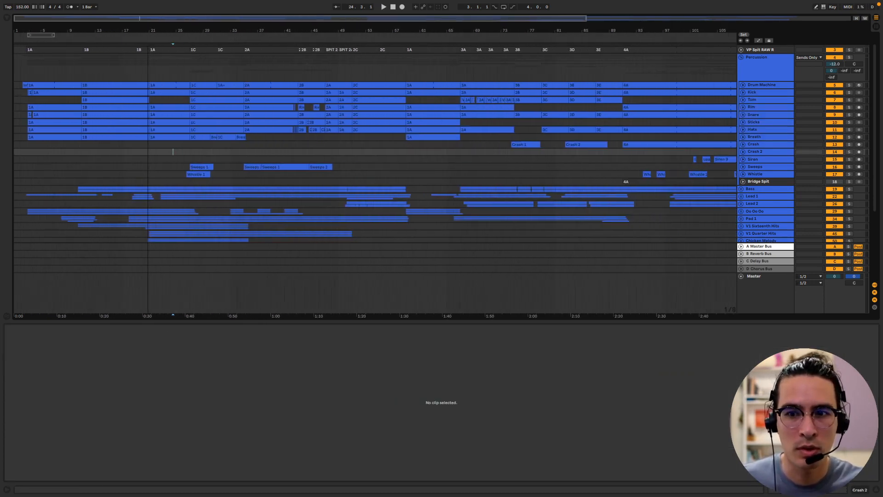
key("plus")
key("plus")
key("plus")
key("plus")
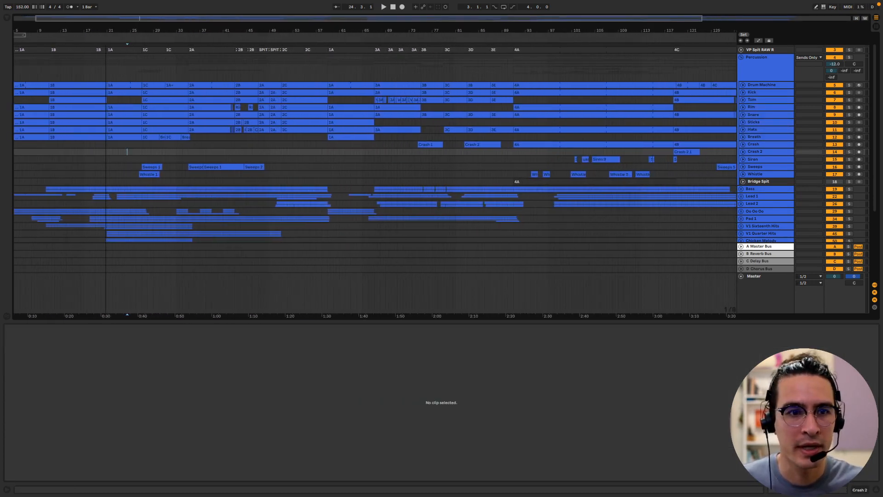
Select section 1C and 2A clips on the Drum Machine, Kick, Rim and Hats tracks to compare the two sections.
left_click(434, 106)
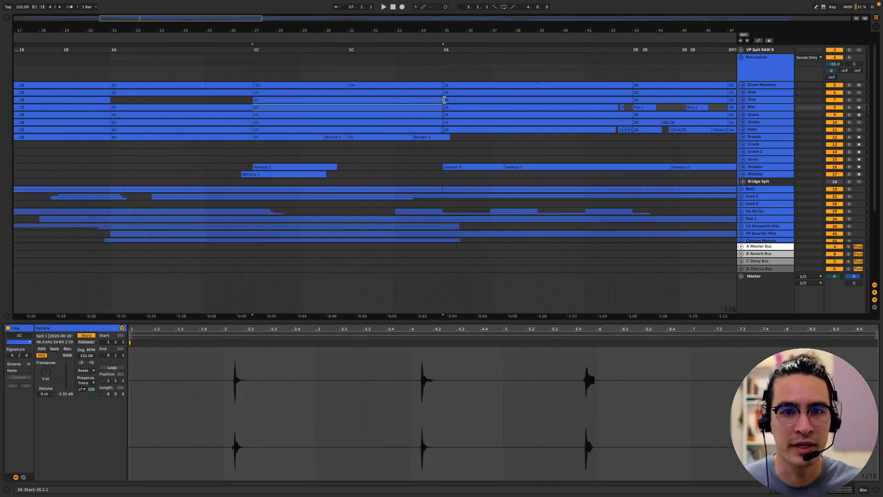
left_click(444, 88)
left_click(545, 129)
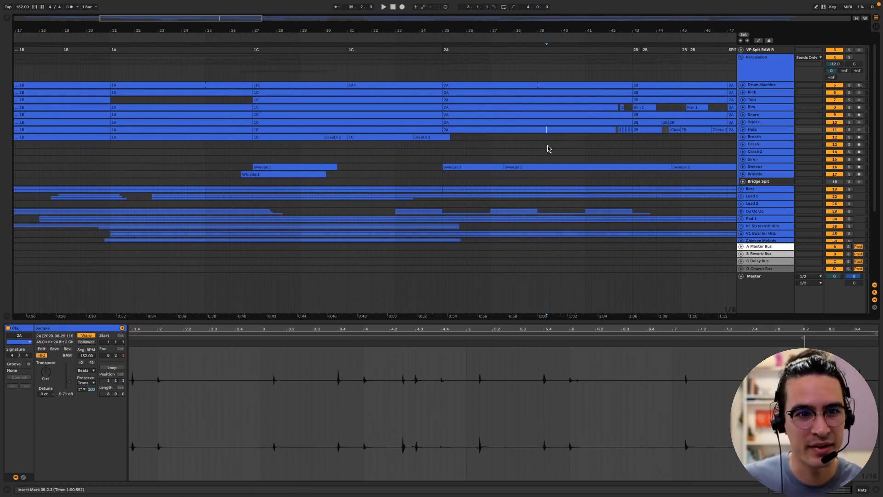
left_click(305, 86)
left_click(302, 94)
left_click(307, 128)
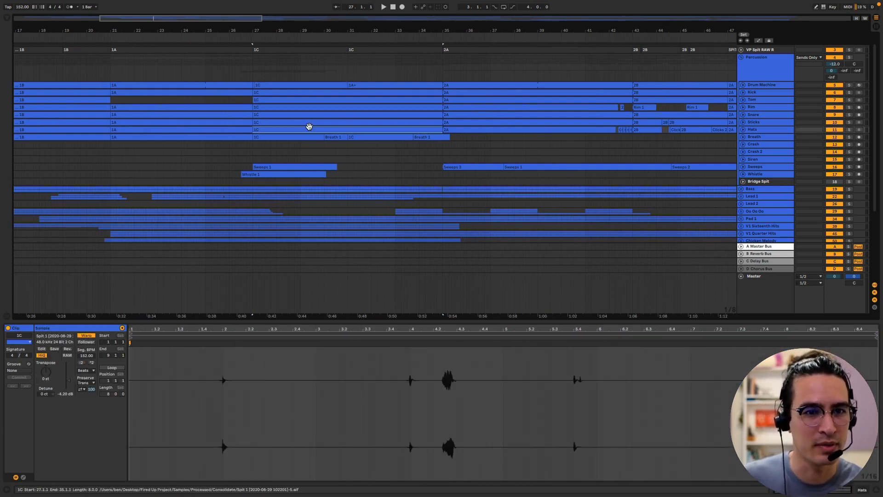
Point out the Breath and Crash lanes in section 1C and place the insert marker just before the Sweeps 1 clip.
left_click(305, 144)
left_click(305, 137)
left_click(303, 144)
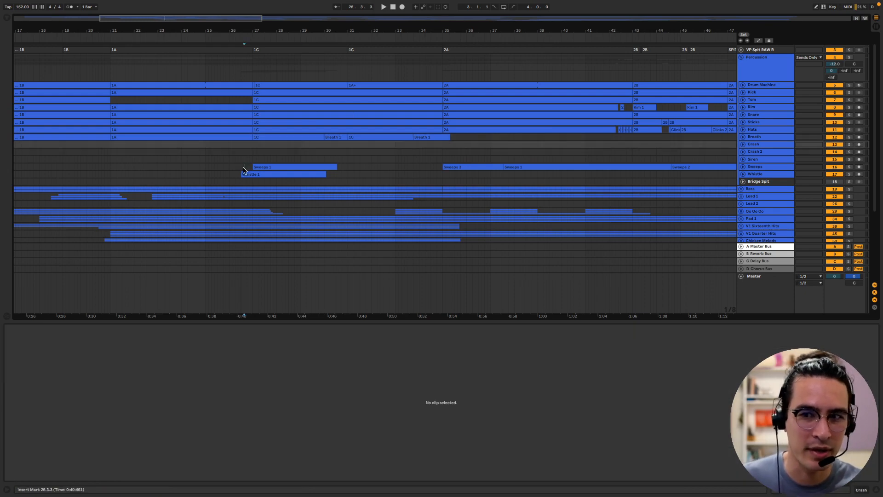
left_click(244, 169)
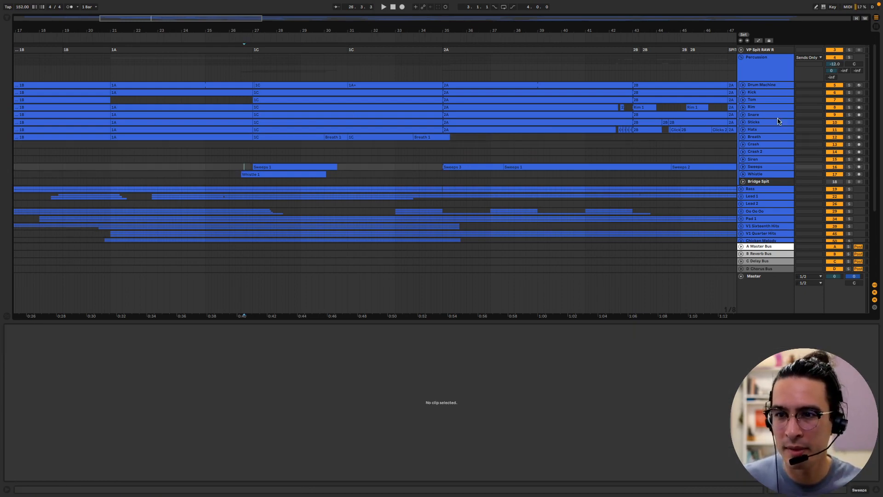
Select the Drum Machine track, the range from Kick through Hats, and the Breath track to distinguish the percussion layers.
left_click(758, 87)
scroll(762, 106, "up", 1)
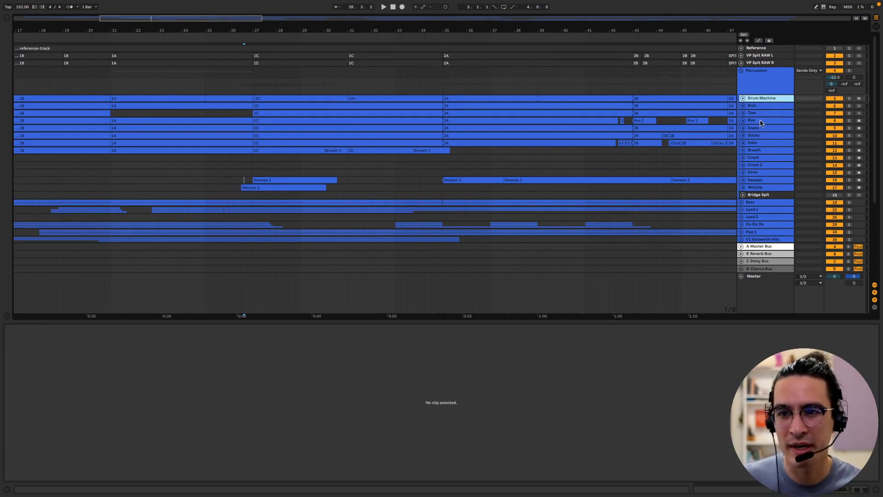
left_click(758, 145)
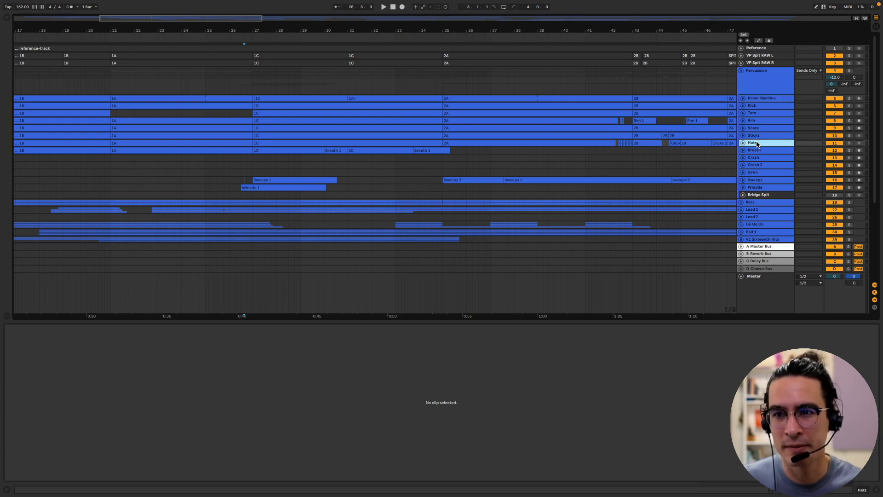
left_click(762, 108)
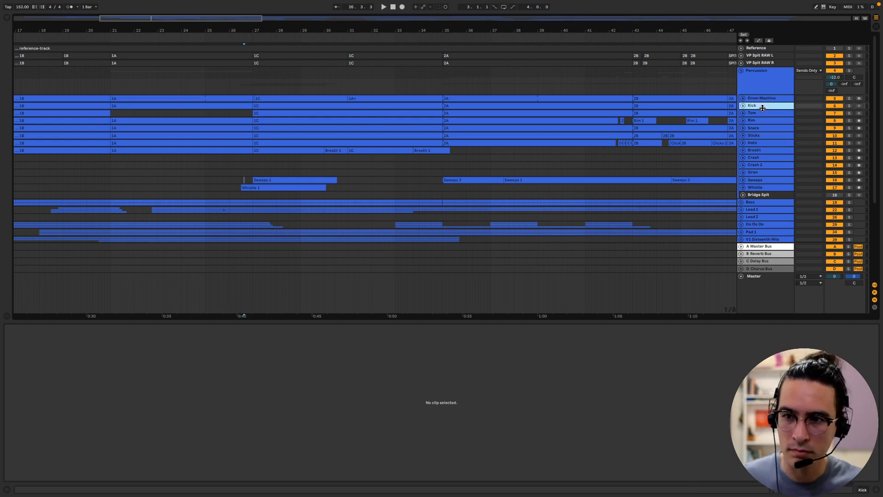
left_click(765, 145, "shift")
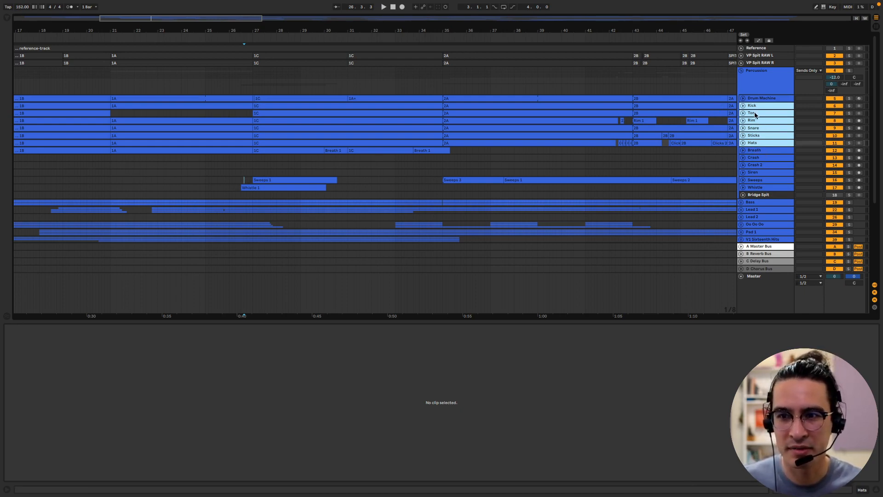
left_click(755, 150)
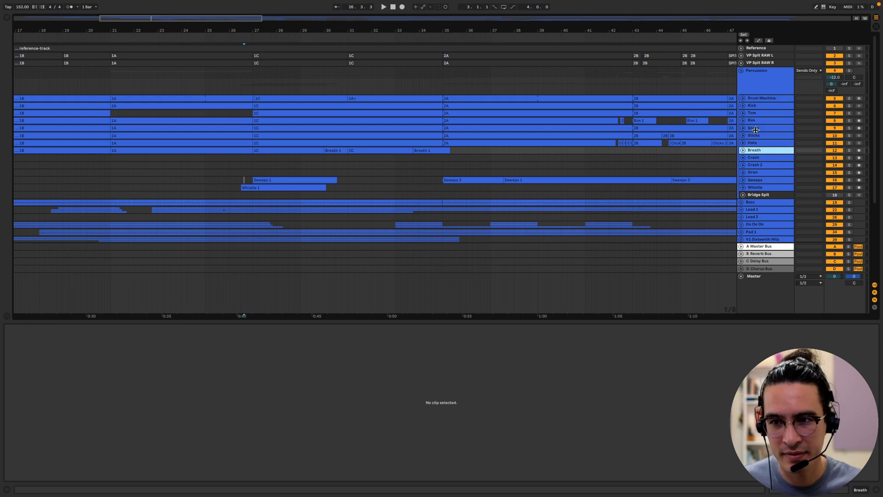
Select the Kick through Hats tracks and extend the selection down to Whistle.
left_click(753, 106)
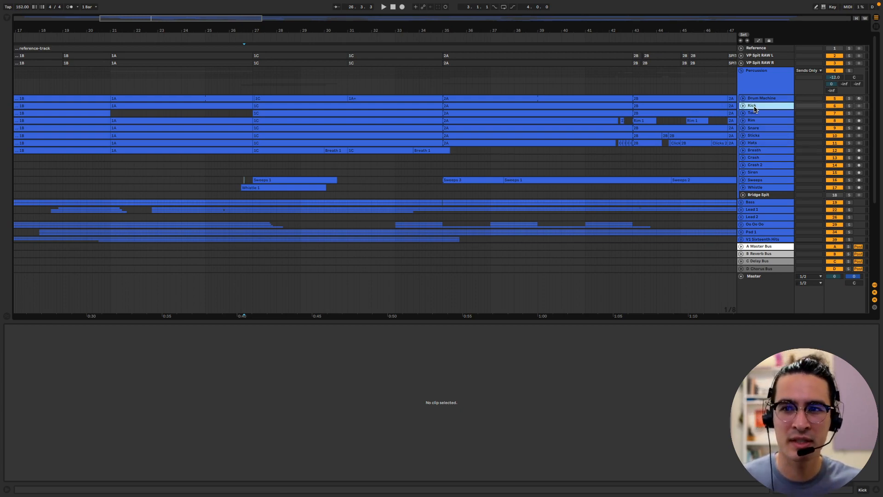
left_click(772, 144)
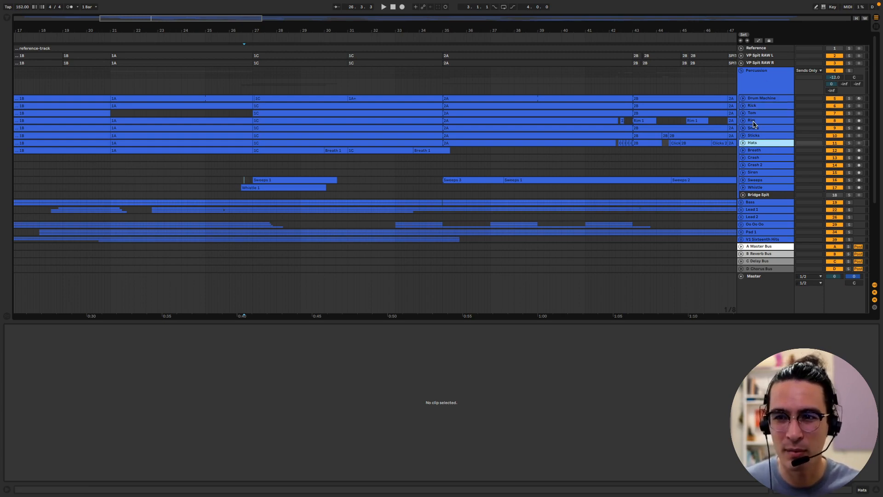
left_click(763, 107)
left_click(765, 145, "shift")
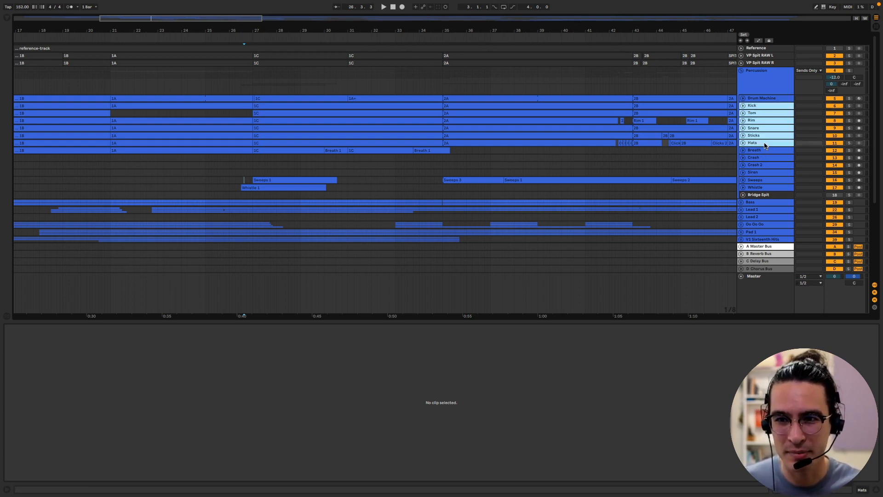
left_click(766, 188, "shift")
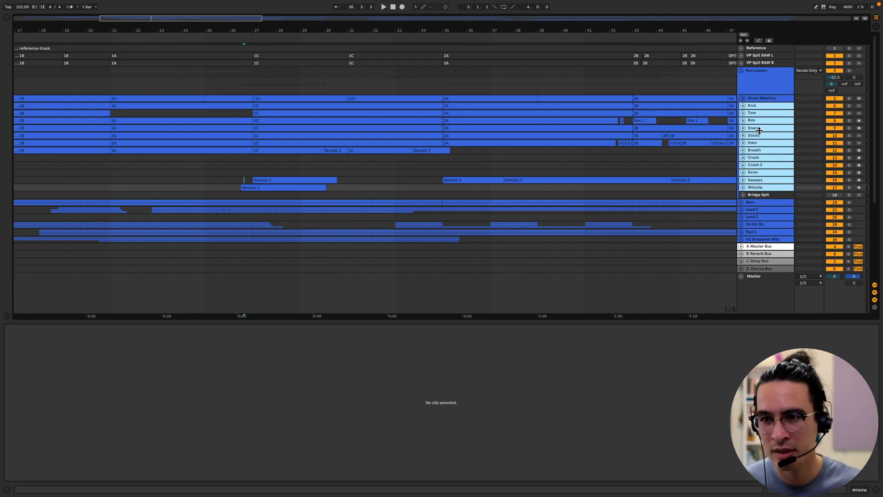
Select the Kick, Tom, Snare, Sticks and Hats tracks one at a time to point out each core drum sound.
left_click(763, 106)
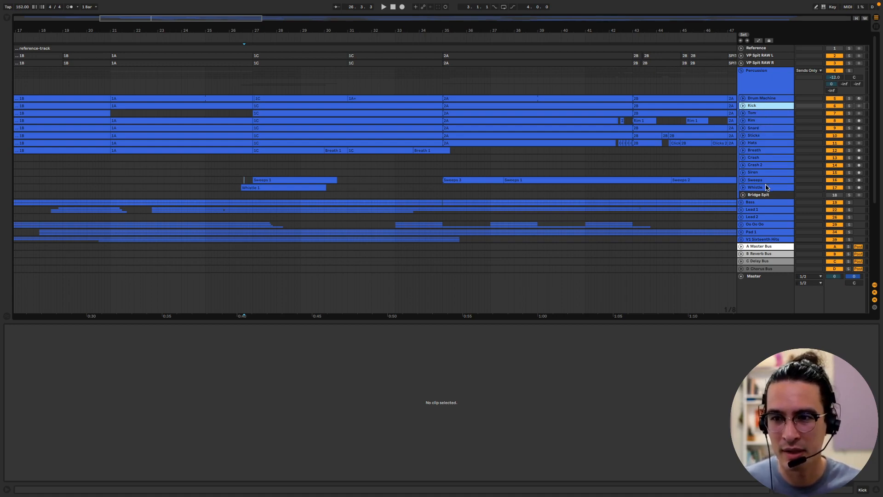
left_click(761, 113)
left_click(761, 127)
left_click(761, 135)
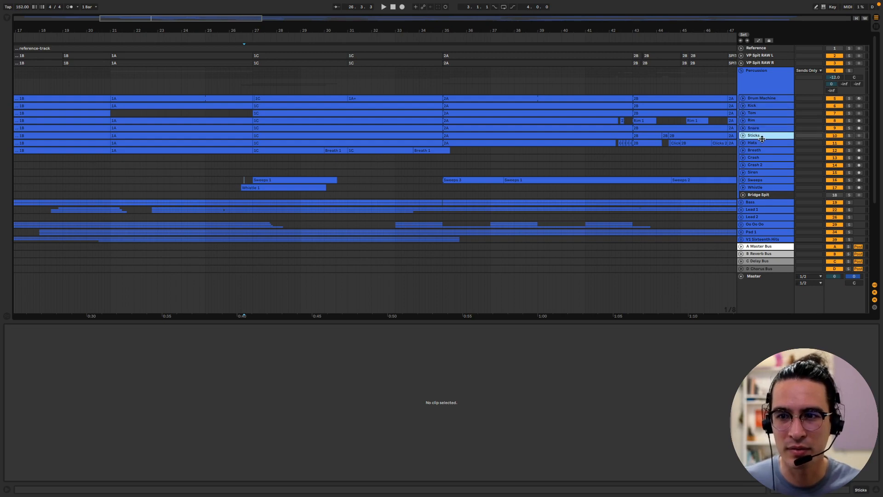
left_click(761, 143)
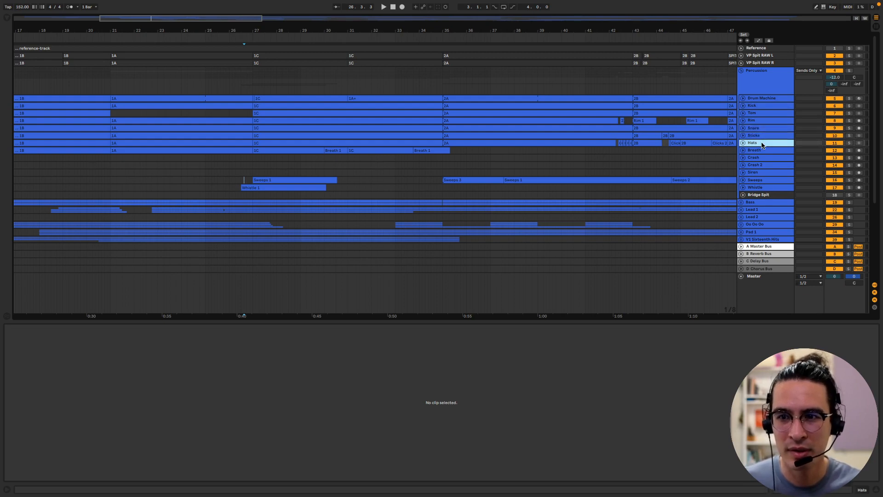
Select the Kick through Hats tracks as one group and the Breath through Whistle tracks as another.
left_click(763, 106)
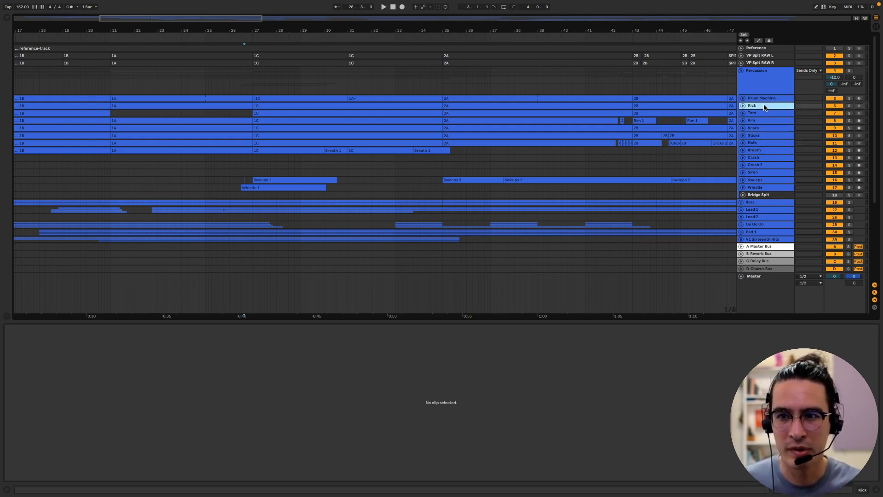
left_click(768, 144, "shift")
scroll(769, 143, "down", 2)
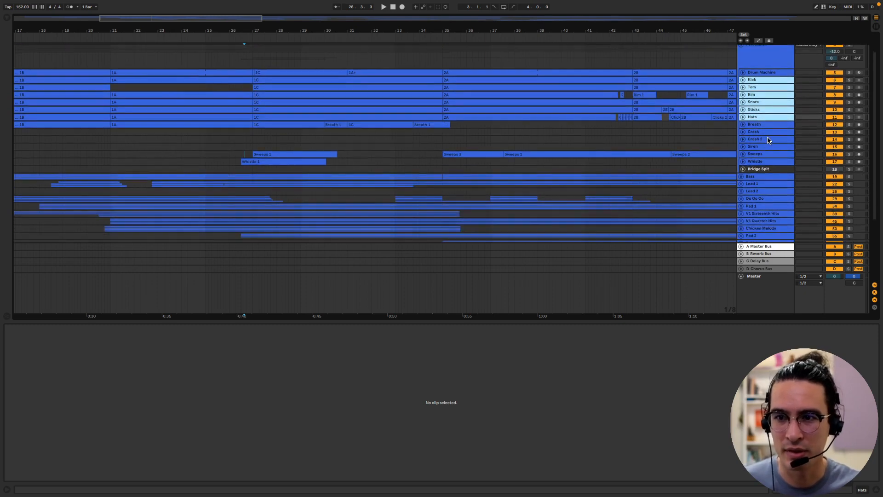
left_click(766, 124)
left_click(765, 155)
left_click(766, 162, "shift")
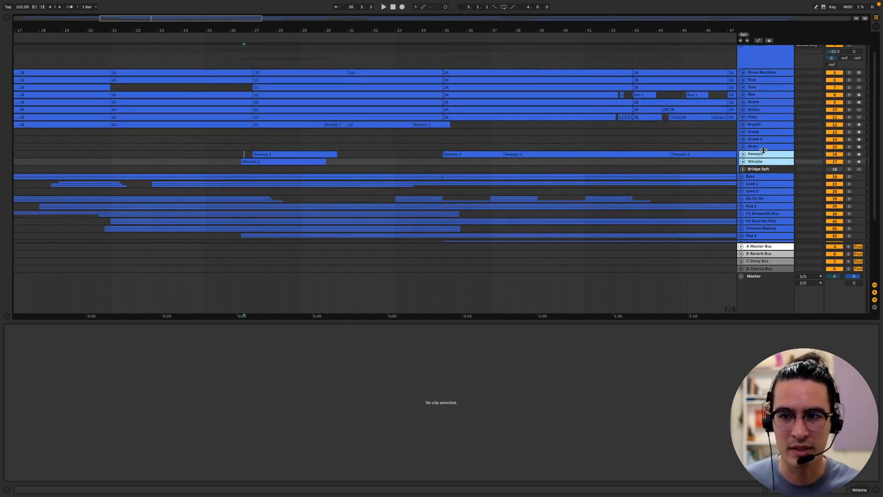
left_click(763, 139)
left_click(763, 124)
left_click(763, 162, "shift")
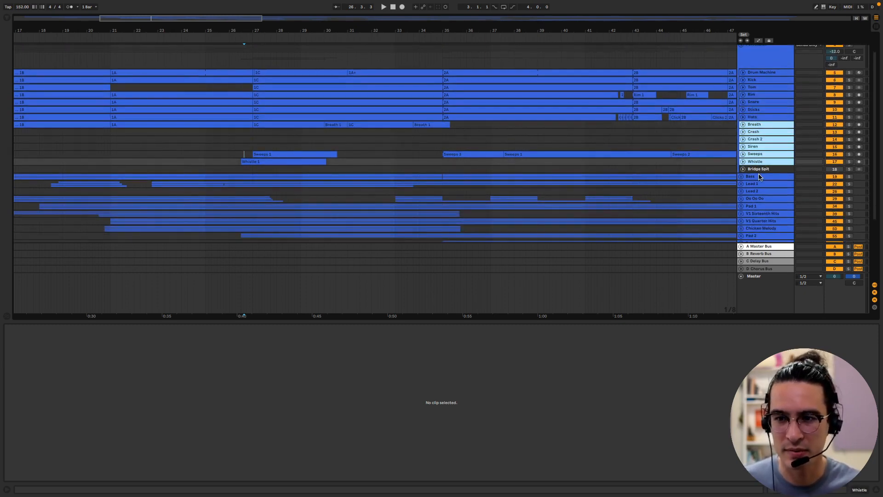
Try moving the Bridge Spit track between Hats and Breath, and undo the move.
scroll(759, 174, "down", 1)
left_click(757, 162)
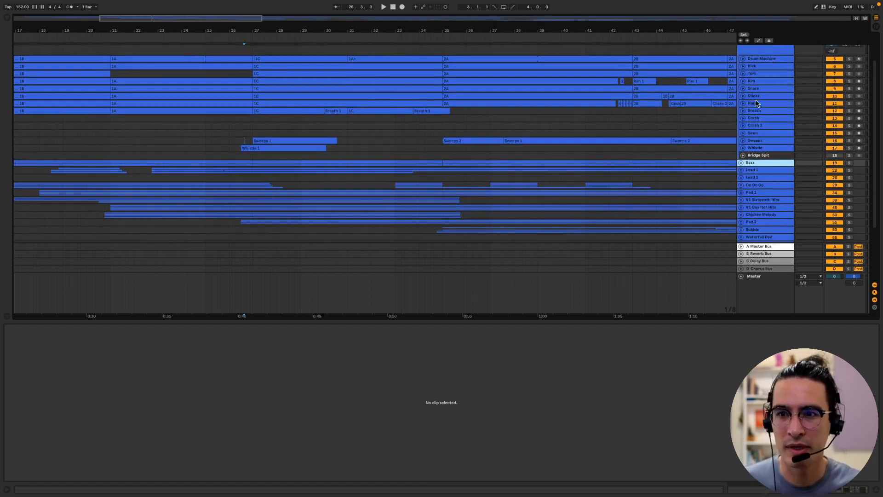
left_click(762, 155)
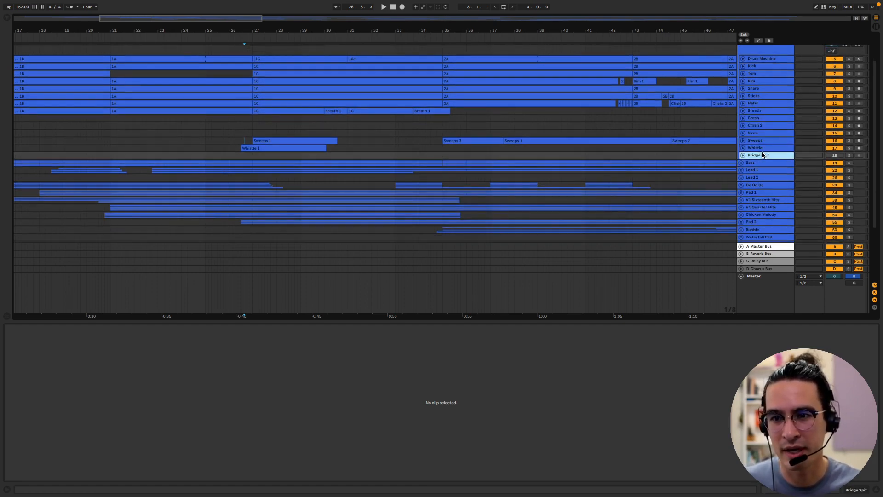
left_click_drag(765, 156, 766, 115)
scroll(763, 141, "up", 1)
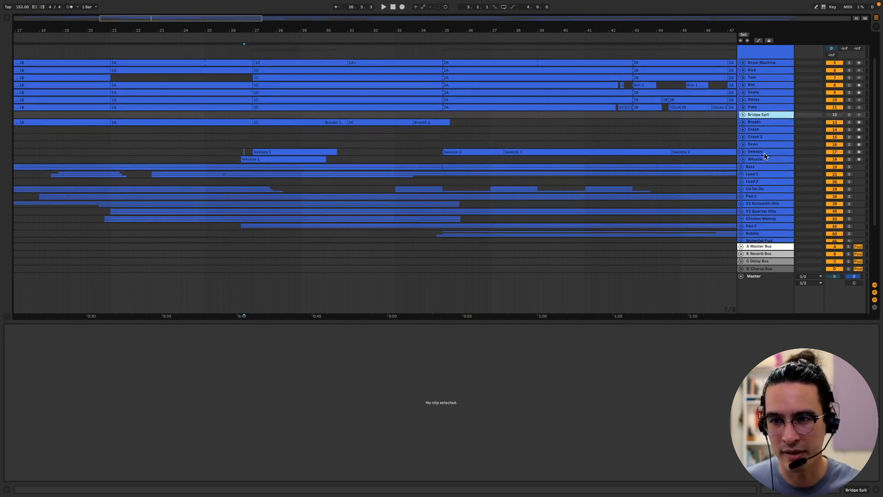
key("ctrl+z")
Unfold the Pad 1 group to view its four pad tracks and fold it again.
left_click(740, 196)
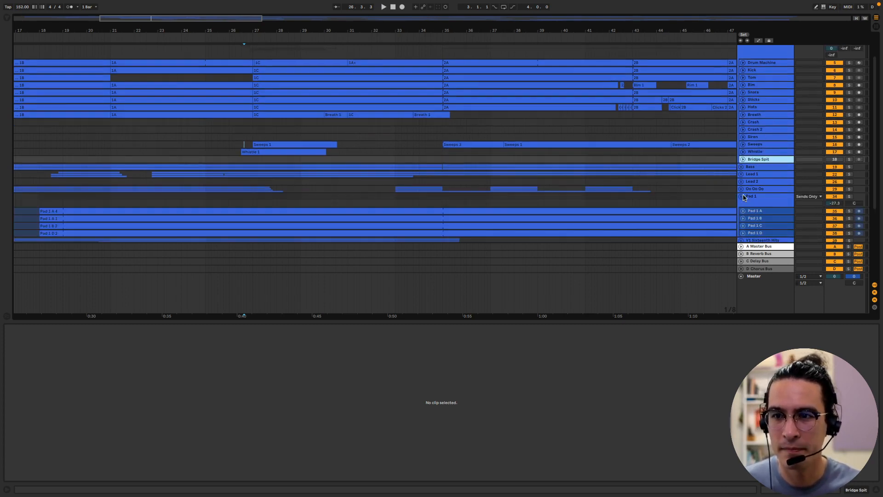
left_click_drag(735, 198, 738, 199)
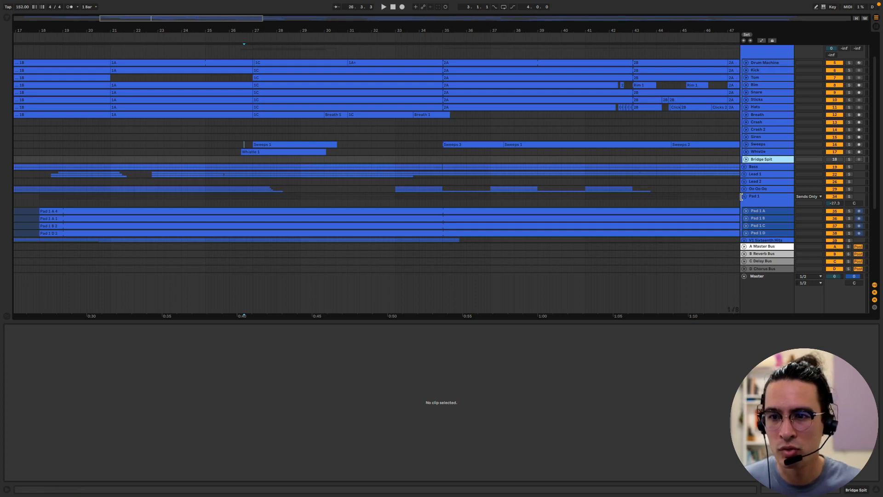
left_click(743, 197)
Unfold the Lead 1 and Lead 2 groups to show their individual vocal tracks.
scroll(738, 199, "down", 3)
left_click(745, 139)
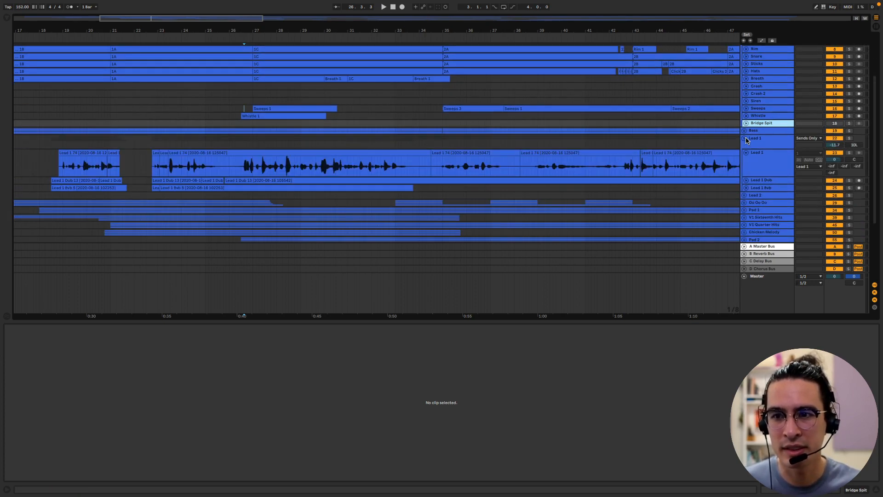
left_click(744, 195)
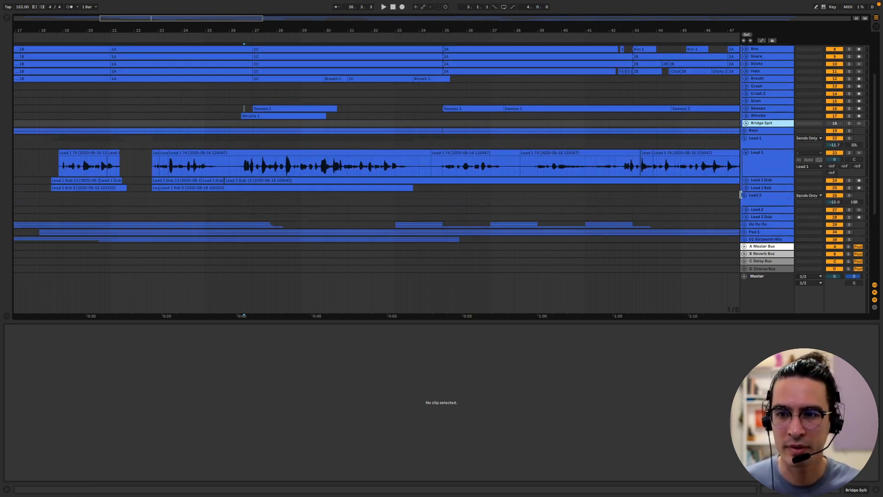
Increase the height of the Lead 1 Dub track to show its waveform below the Lead 1 track.
scroll(582, 191, "down", 5)
scroll(582, 191, "up", 1)
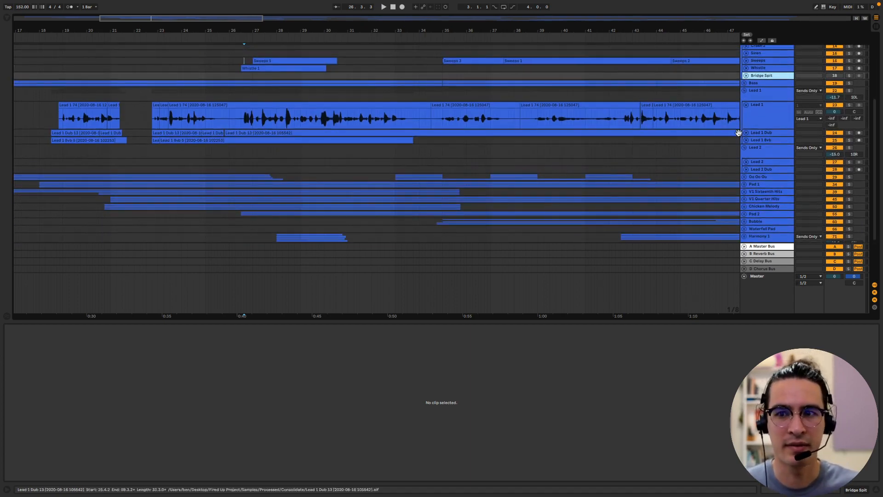
left_click_drag(752, 136, 754, 157)
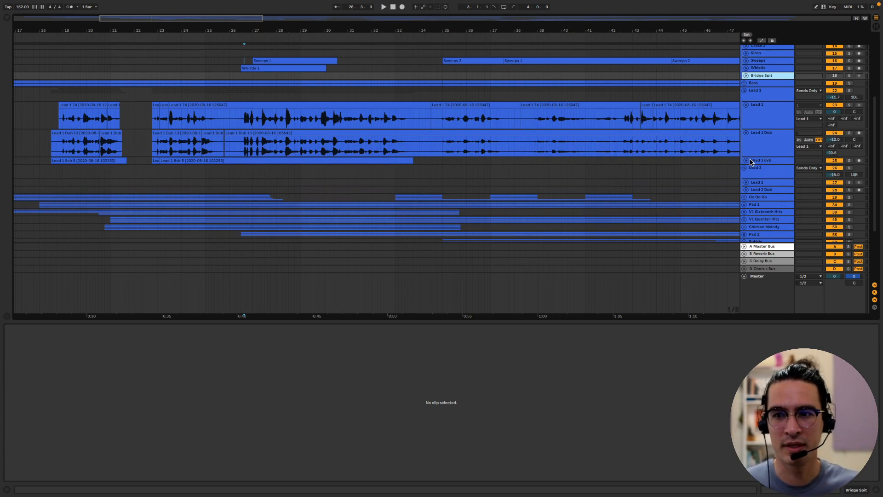
Unfold the Lead 1 Rvb track to show its waveform, and select the Lead 1 and Lead 1 Dub tracks in turn.
left_click(748, 161)
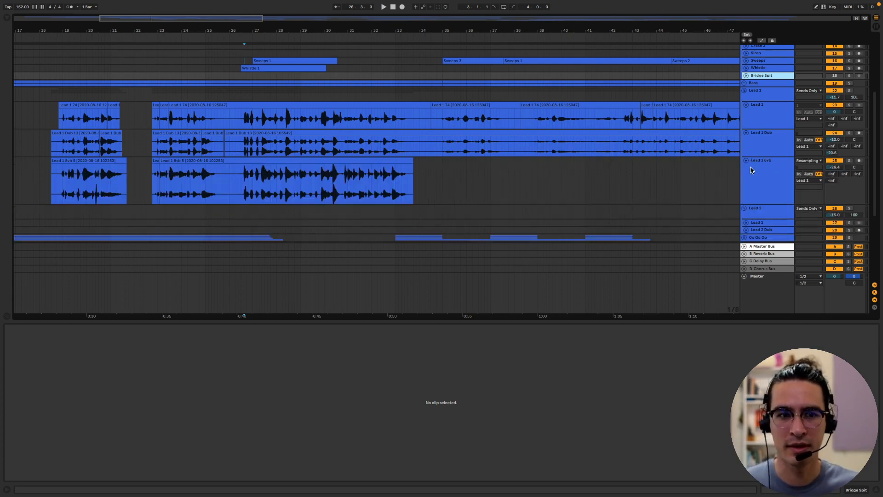
left_click(772, 111)
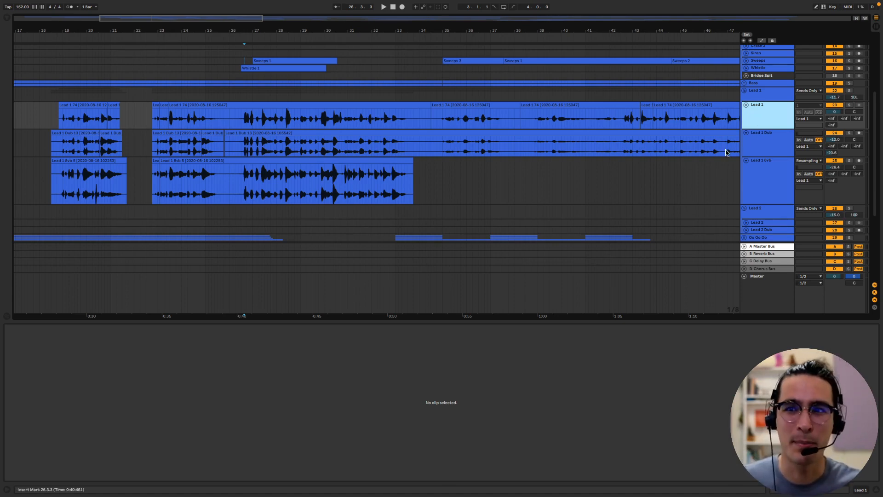
left_click(758, 145)
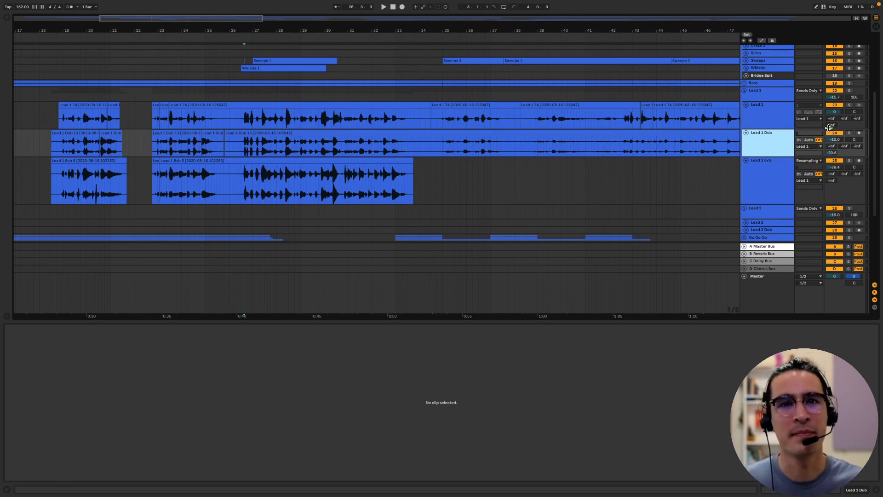
Inspect the Lead 1 track's vocal clips at several points, and select the clip spanning 38.2.1 to 43.2.2.
left_click(189, 141)
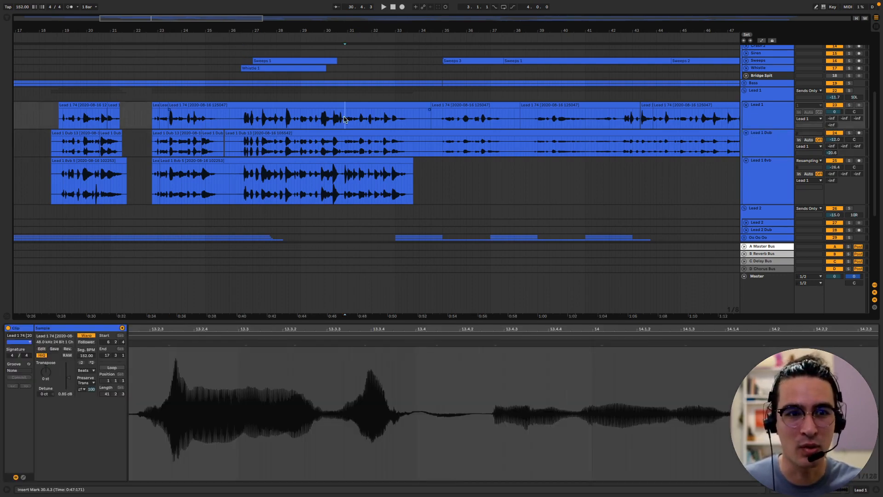
left_click(157, 123)
left_click(154, 121)
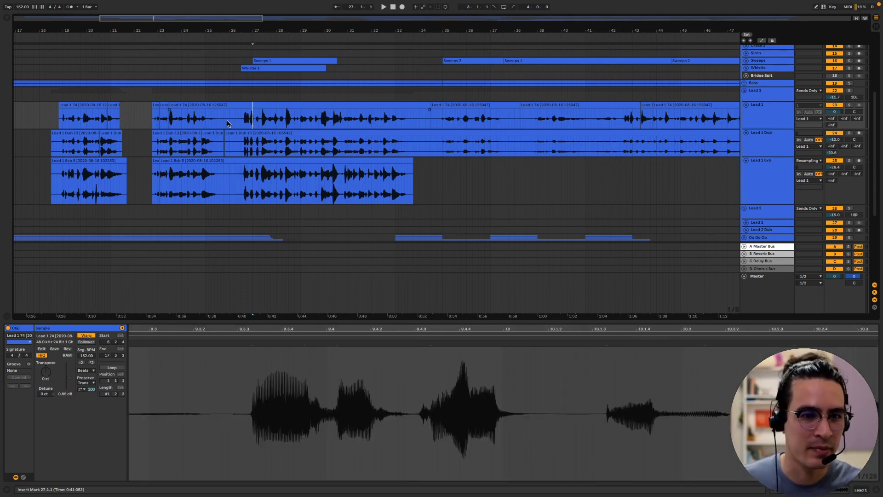
left_click(122, 118)
left_click(45, 123)
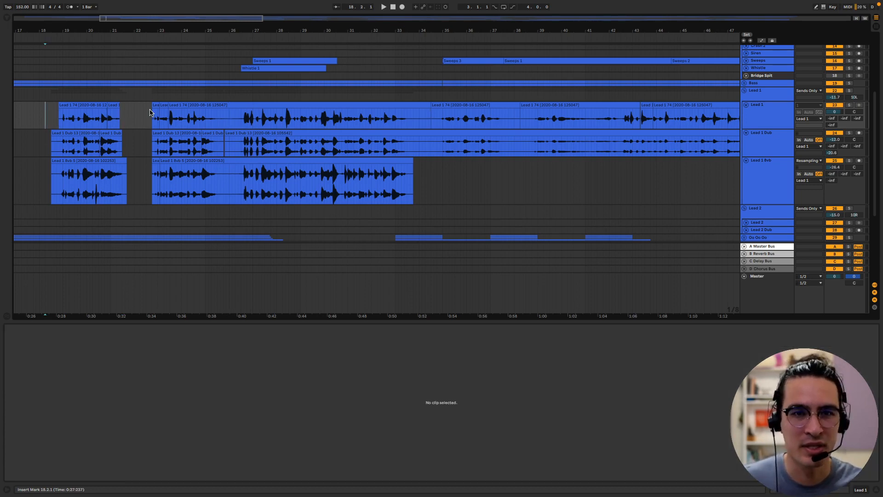
left_click(521, 106)
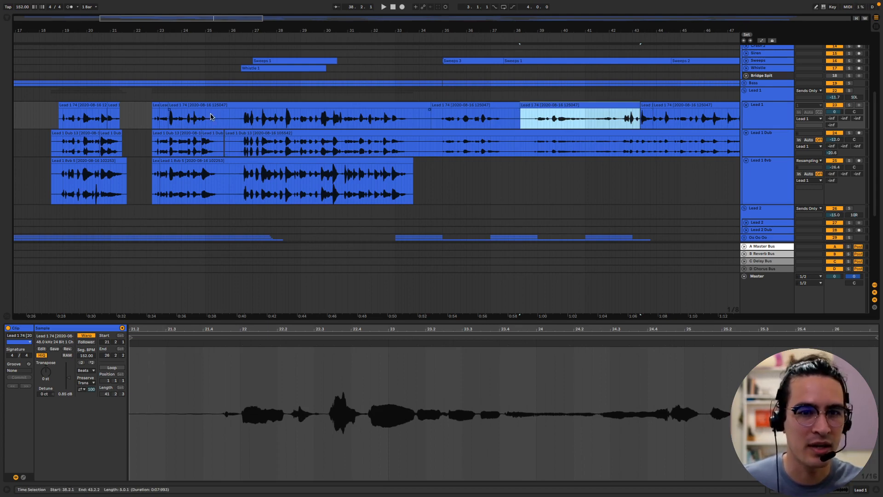
Compare the Lead 1 and Lead 1 Rvb clips around bars 28 to 34, and select the Lead 1 group.
scroll(474, 192, "down", 5)
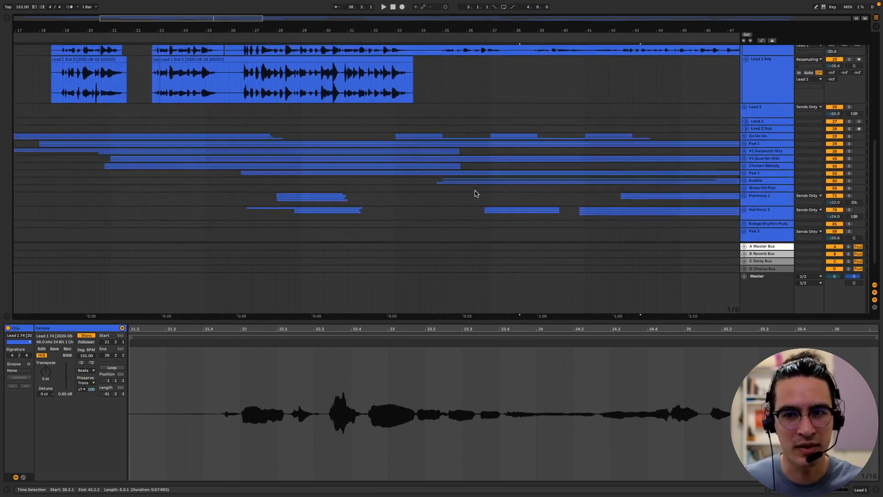
scroll(474, 192, "up", 6)
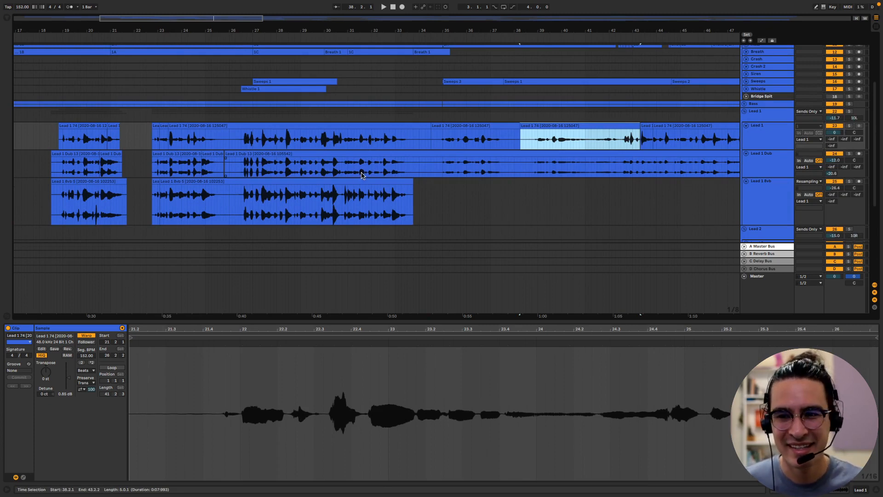
scroll(362, 174, "down", 2)
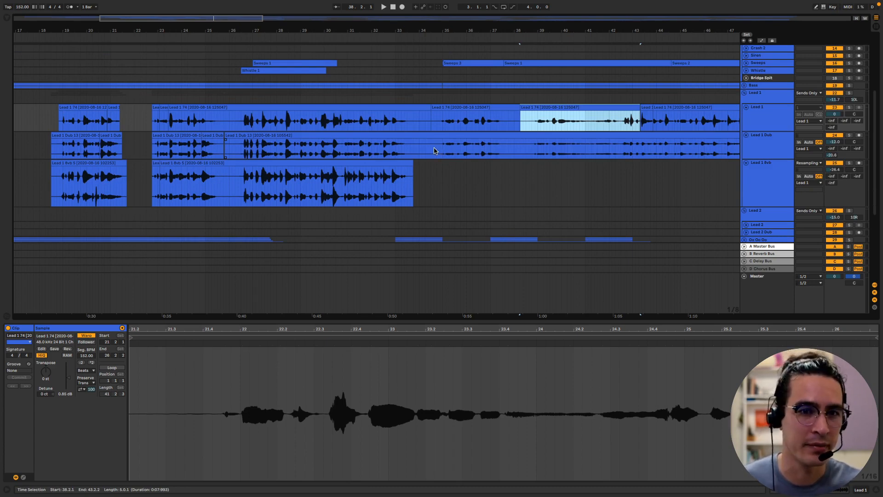
left_click(412, 115)
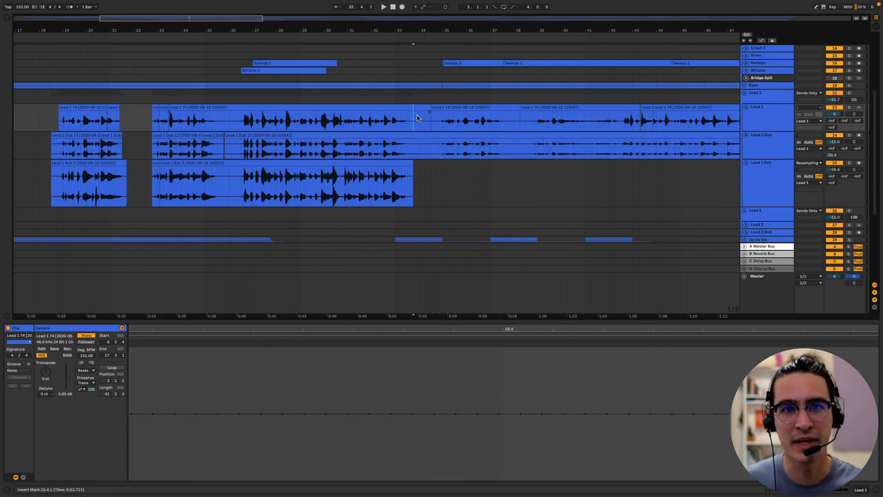
left_click(416, 116)
left_click(419, 121)
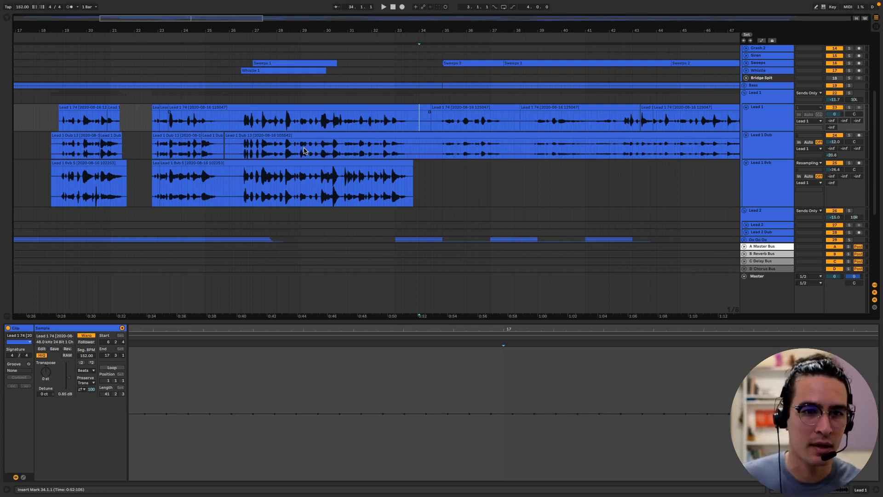
left_click(282, 167)
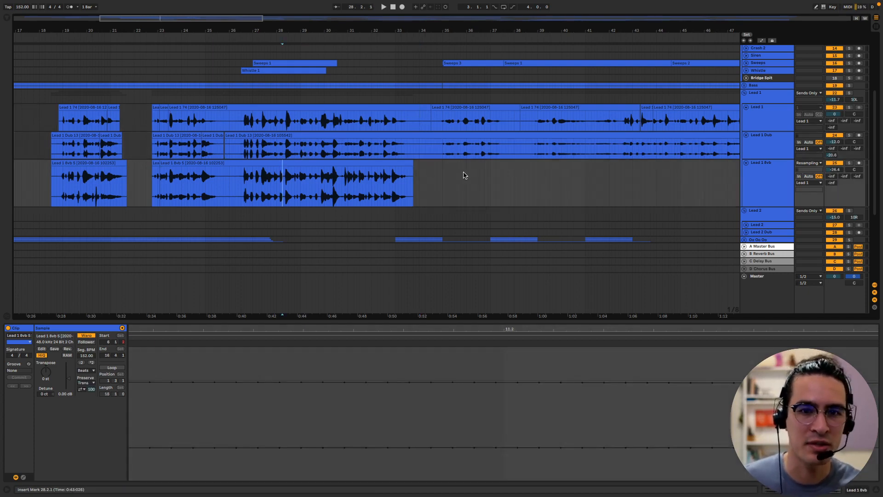
left_click(763, 94)
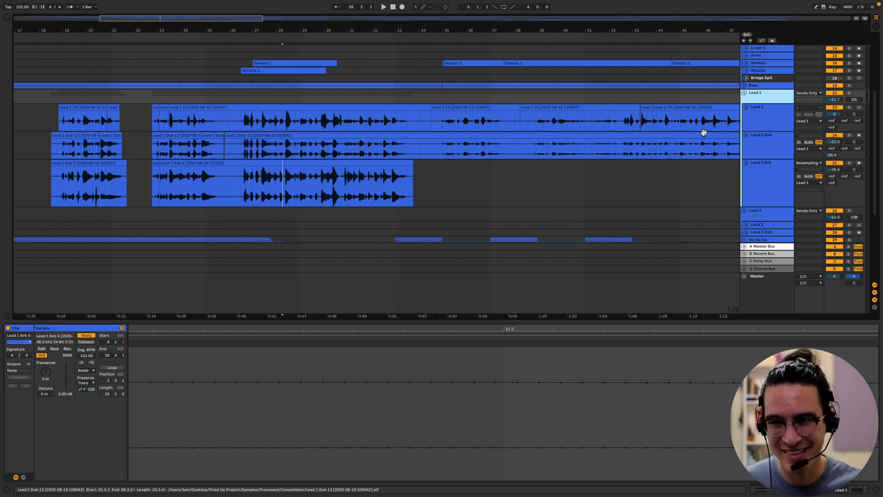
Select all the tracks and groups from Oo Oo Oo through Harmony 2.
scroll(670, 161, "down", 5)
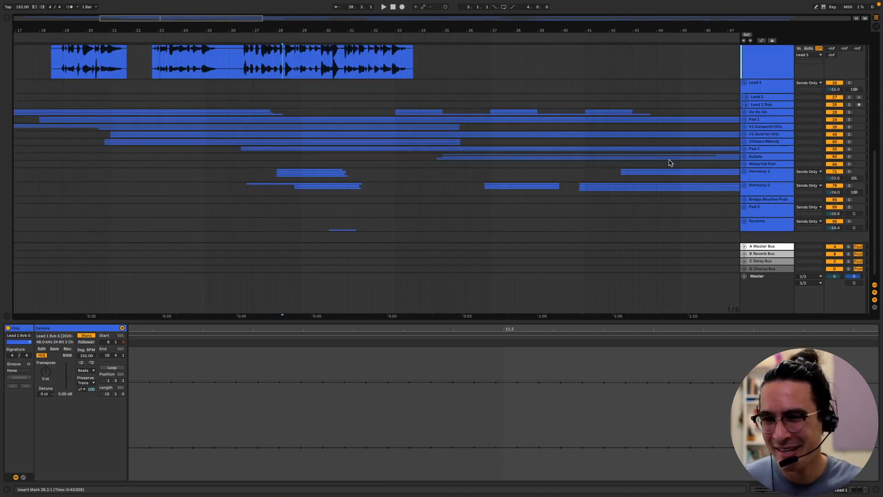
left_click(770, 112)
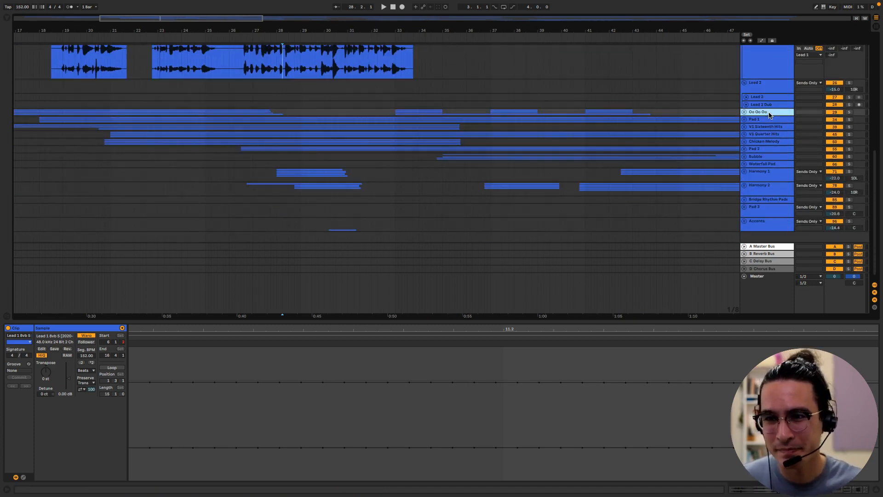
left_click(757, 194, "shift")
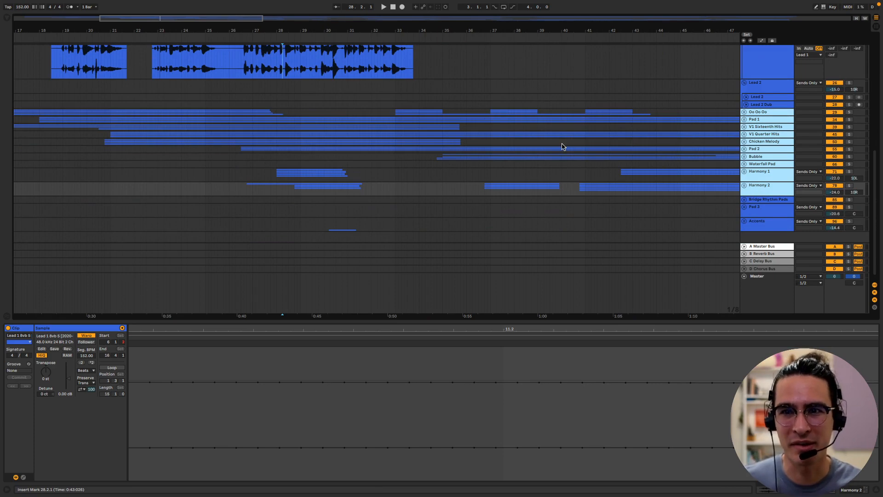
Place the insert marker at 22.4.1 on the Lead 1 Dub track and start playback from there.
scroll(561, 146, "up", 4)
left_click(455, 152)
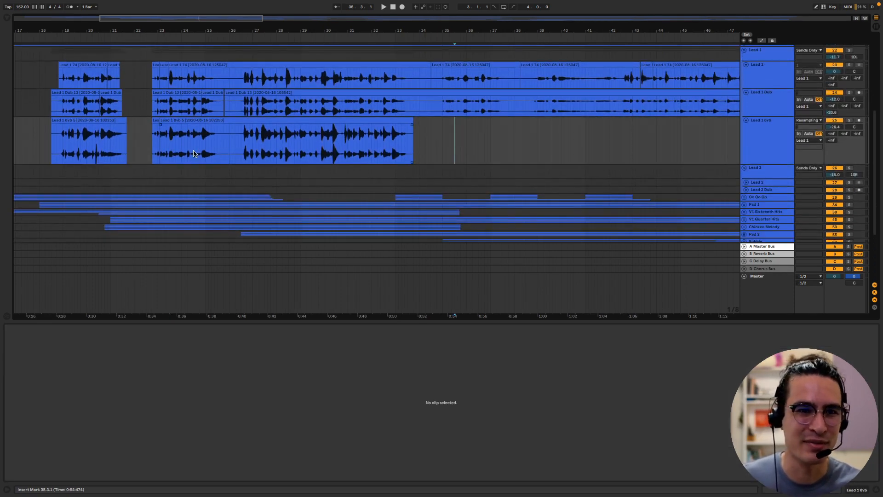
left_click(150, 148)
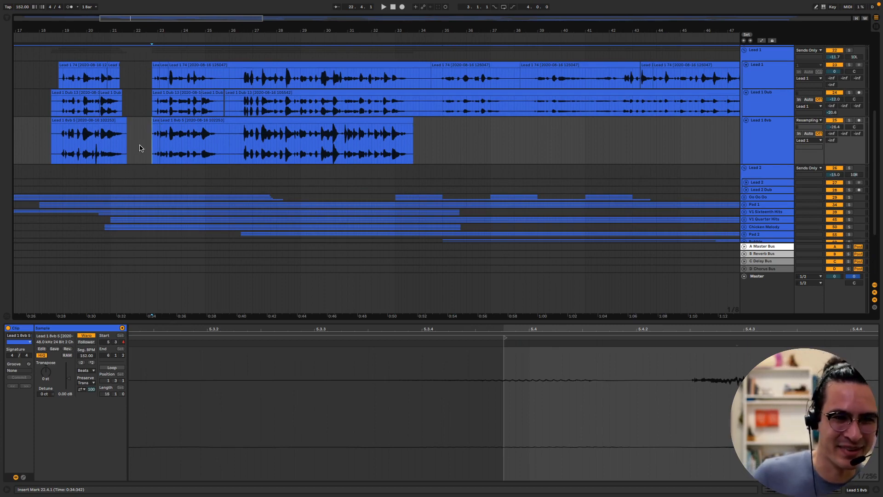
scroll(714, 154, "down", 1)
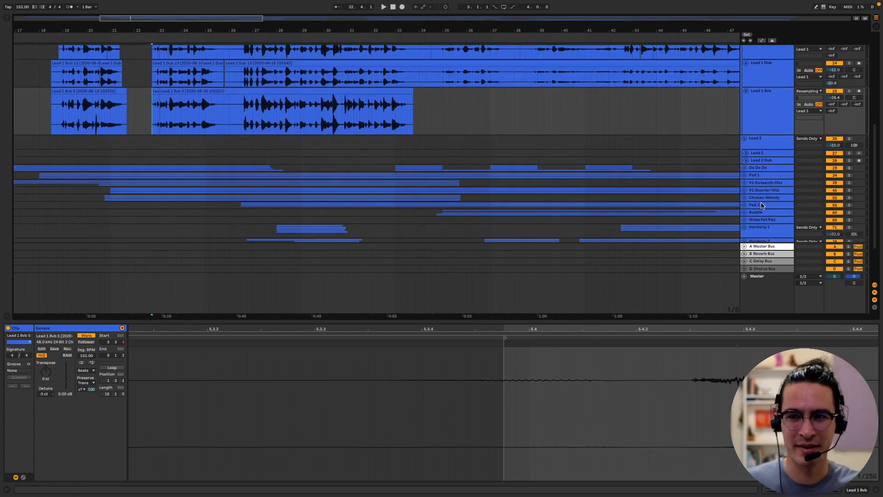
scroll(184, 149, "up", 3)
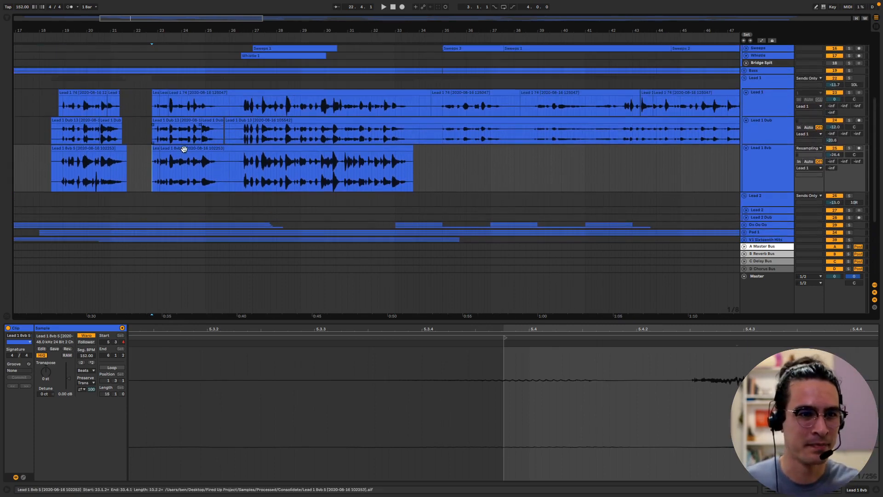
left_click(153, 137)
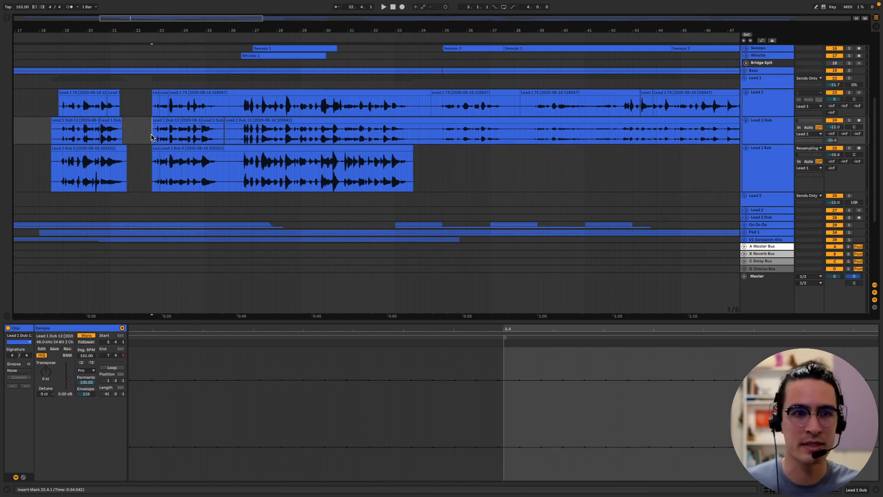
key("space")
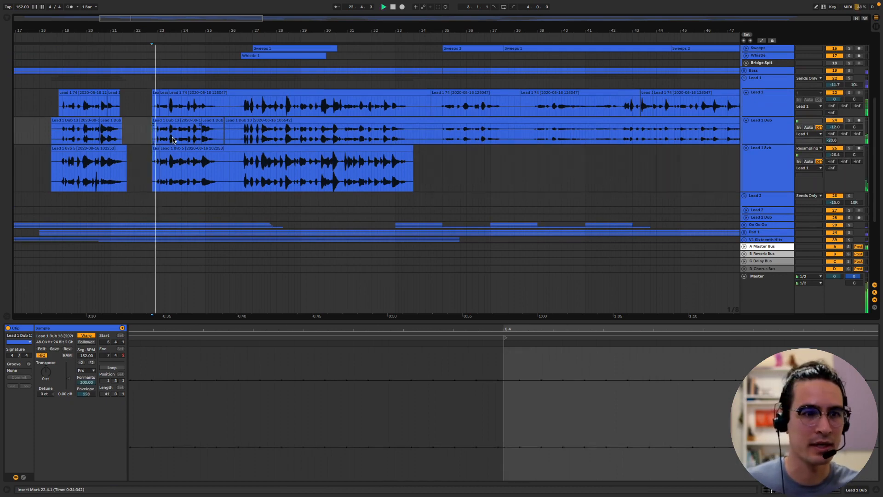
Solo the Lead 1 group and audition its Lead 1, Lead 1 Dub and Lead 1 Rvb tracks individually, clearing the solos and stopping playback at the end.
left_click(849, 79)
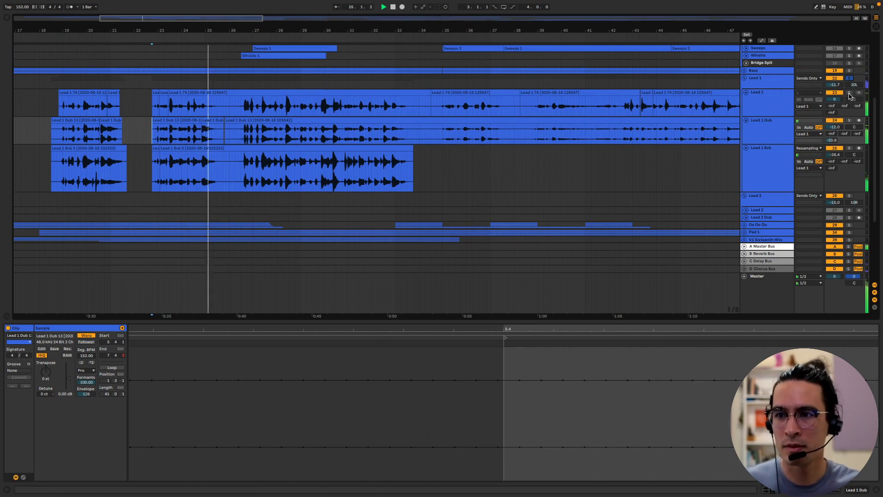
left_click(849, 94)
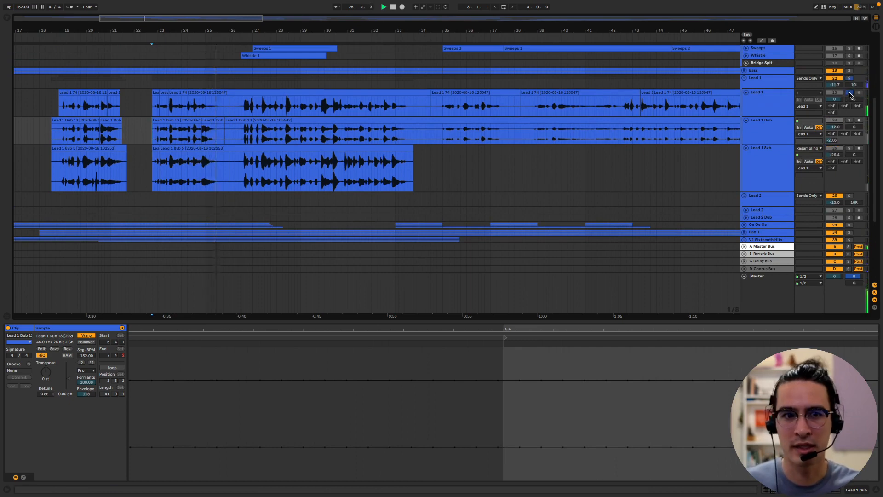
left_click(850, 121)
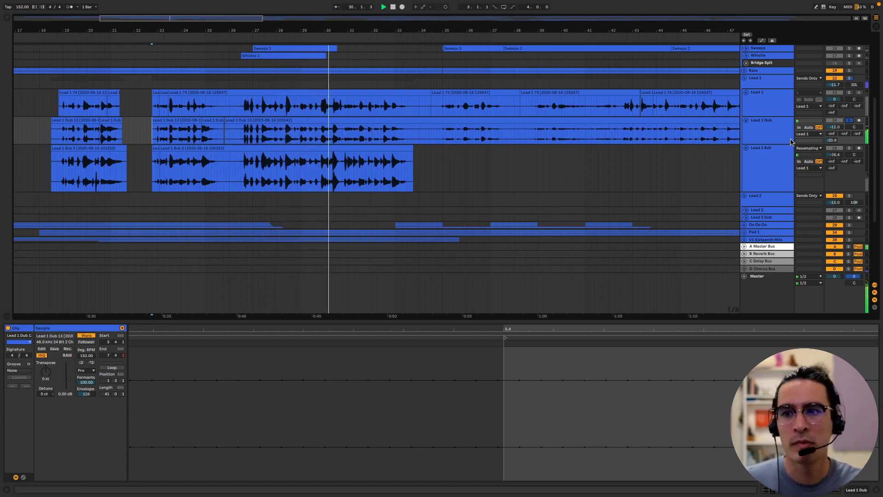
left_click(849, 148)
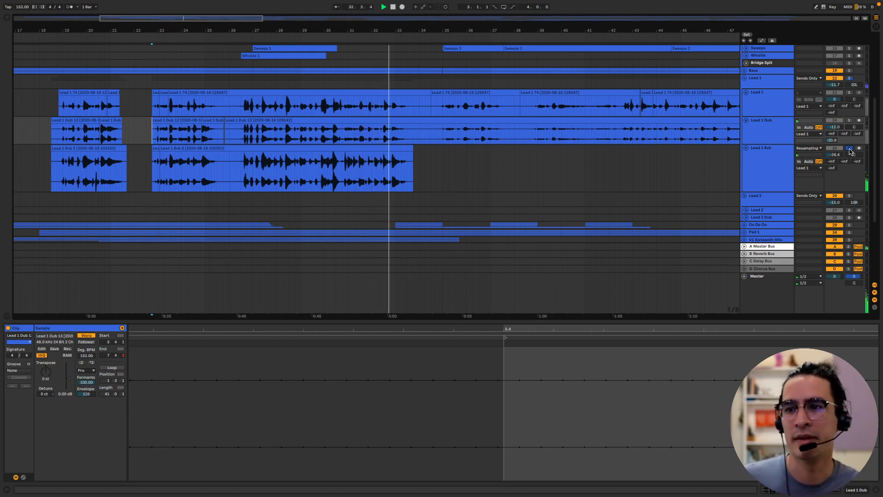
left_click(849, 149)
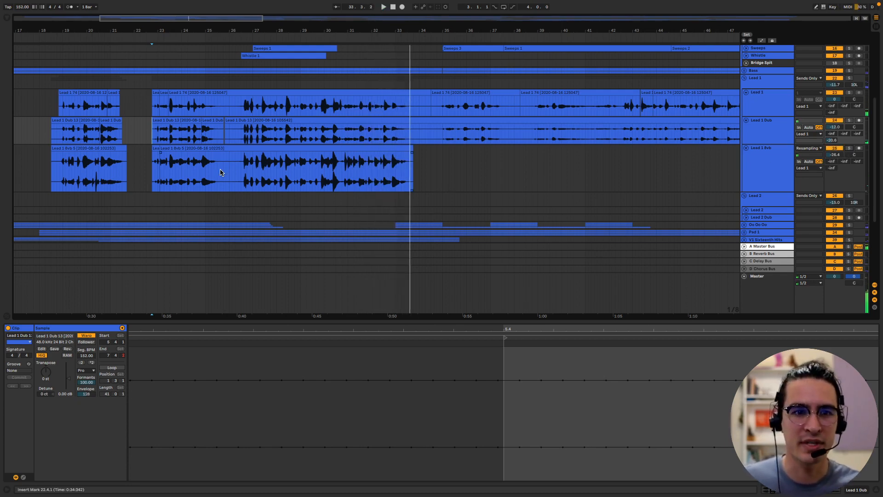
Show the whole song's timeline and unfold the Lead 2 track inside the Lead 2 group to display its waveform.
left_click(241, 166)
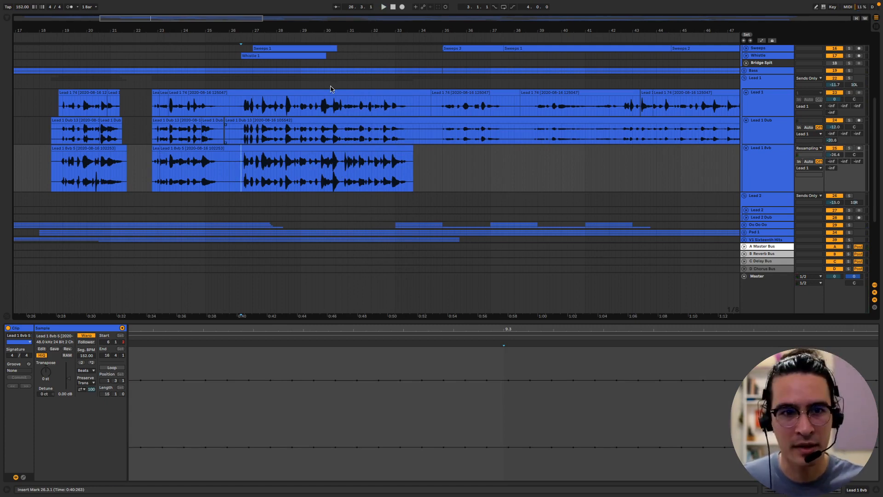
left_click_drag(186, 19, 458, 21)
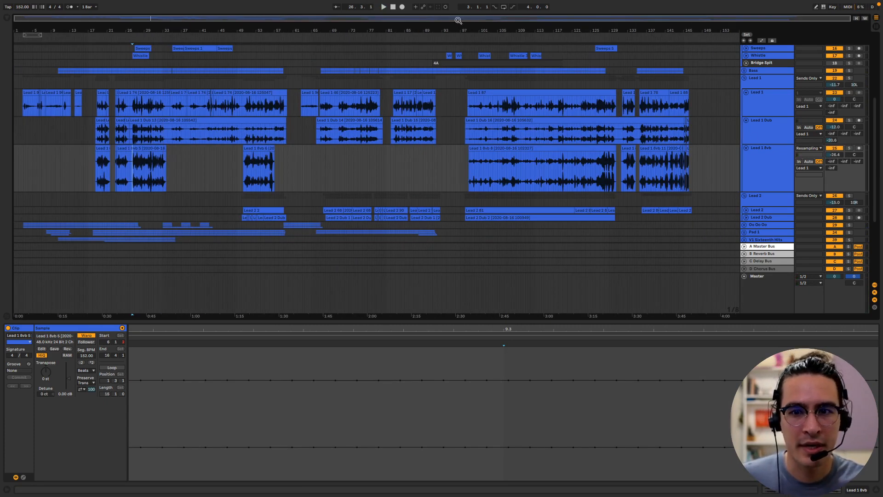
left_click(754, 200)
scroll(753, 207, "down", 2)
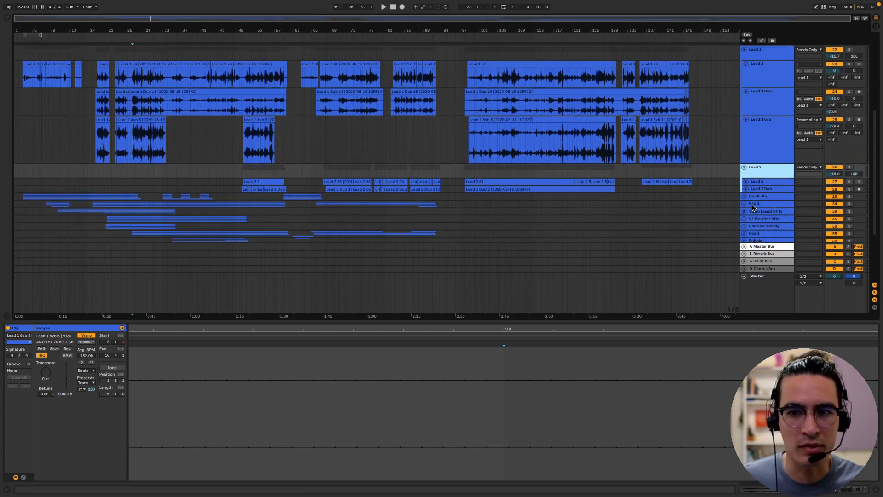
left_click(746, 182)
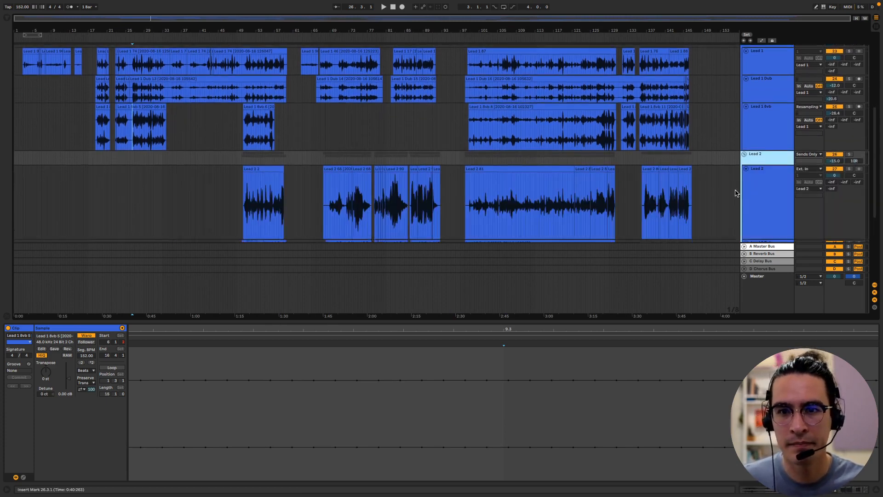
Play from 99.1.1 on the Lead 2 track, auditioning the Lead 2 group soloed together with the Lead 1 group.
scroll(735, 193, "down", 4)
left_click(469, 159)
key("space")
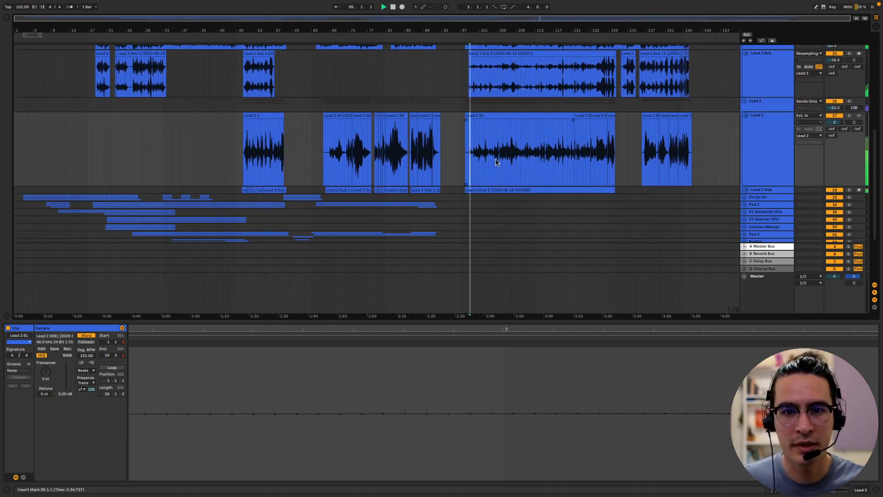
scroll(496, 161, "up", 5)
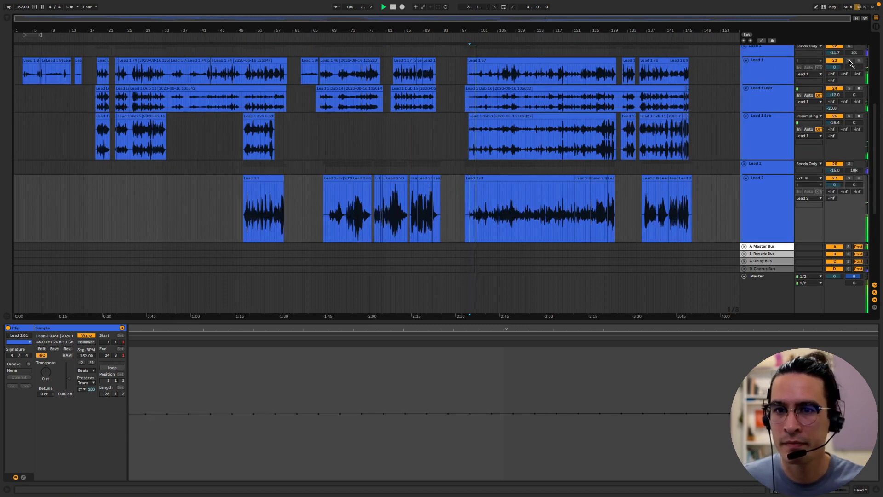
left_click(849, 164)
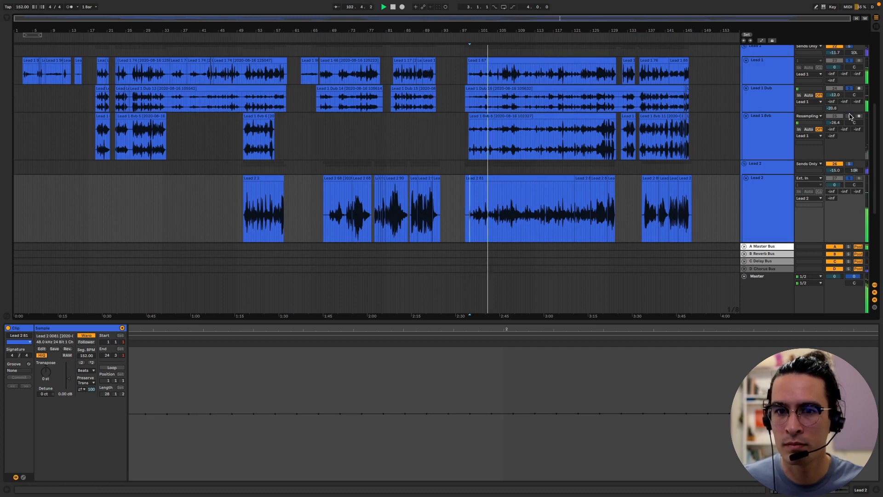
left_click(849, 49)
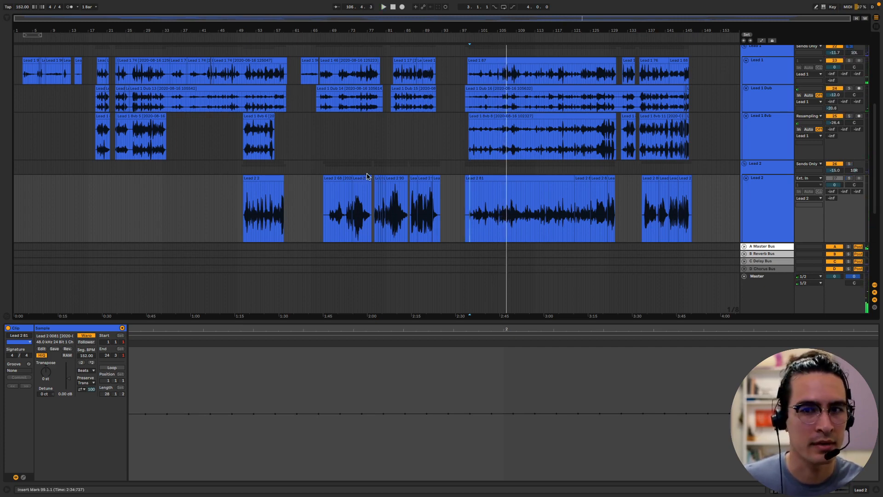
Select the Lead 1, Lead 1 Dub and Lead 1 Rvb tracks and fold them to their minimum height.
scroll(444, 181, "up", 1)
left_click(778, 230)
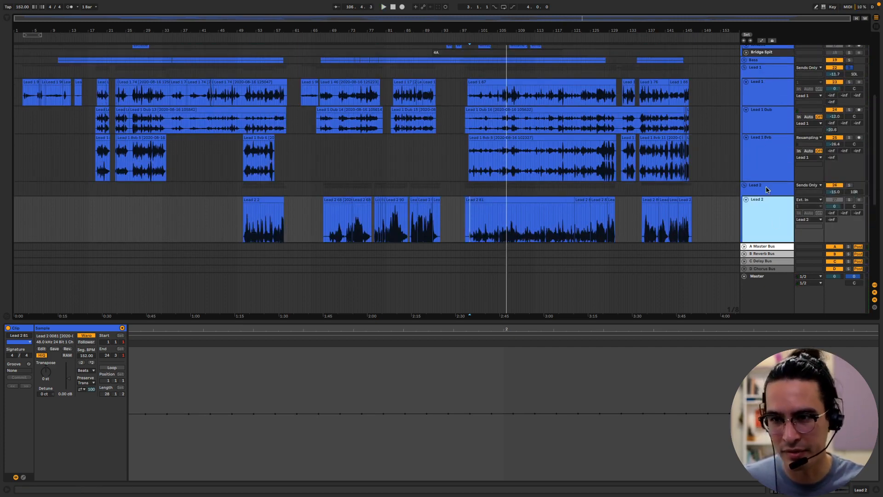
left_click(778, 155)
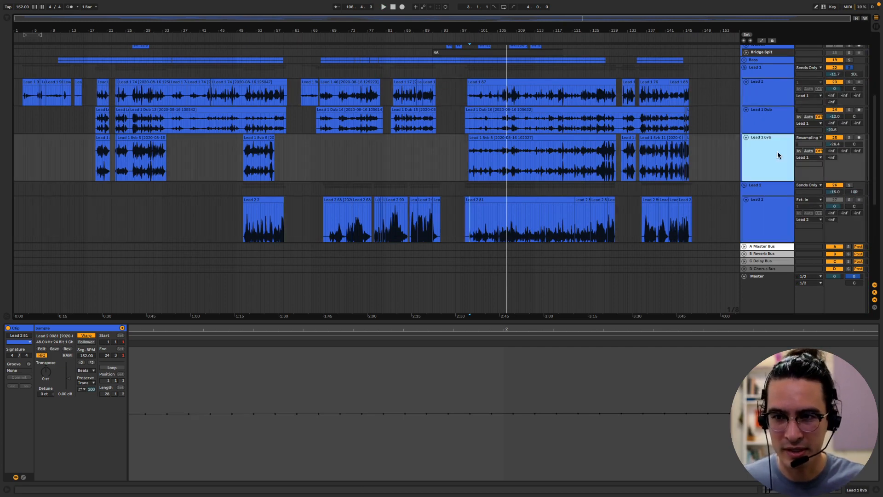
left_click(770, 99, "shift")
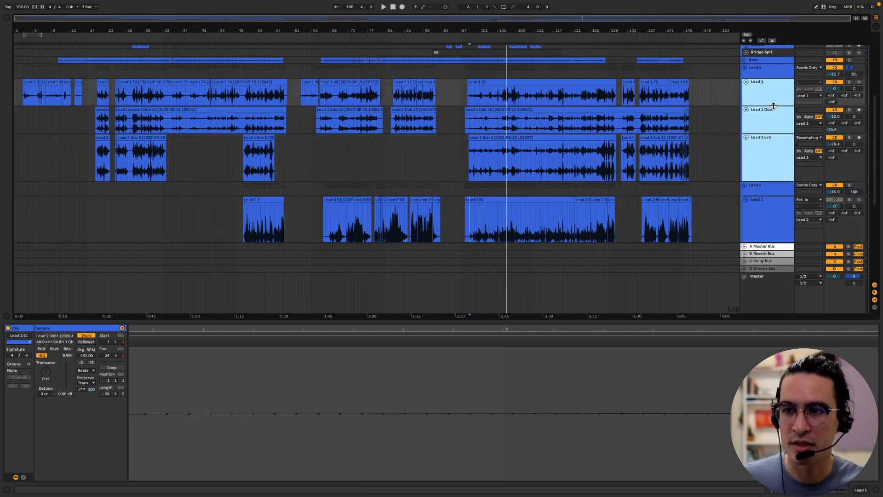
key("u")
Fold the Lead 2 track to its minimum height and collapse the Lead 2 and Lead 1 groups.
left_click(767, 172)
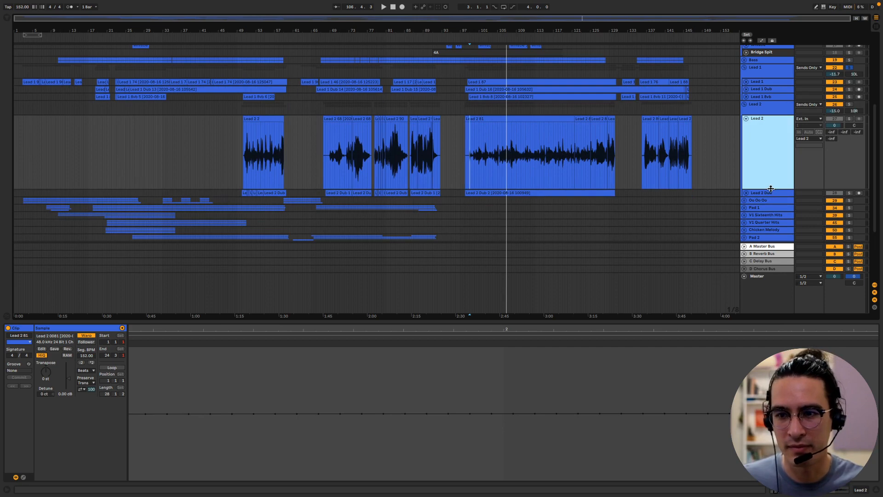
left_click_drag(770, 189, 773, 46)
left_click(772, 114)
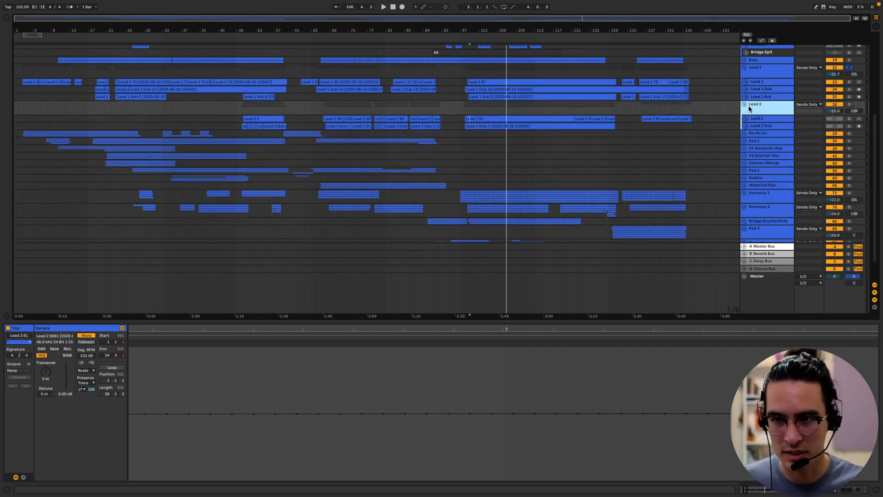
left_click(745, 105)
left_click(745, 67)
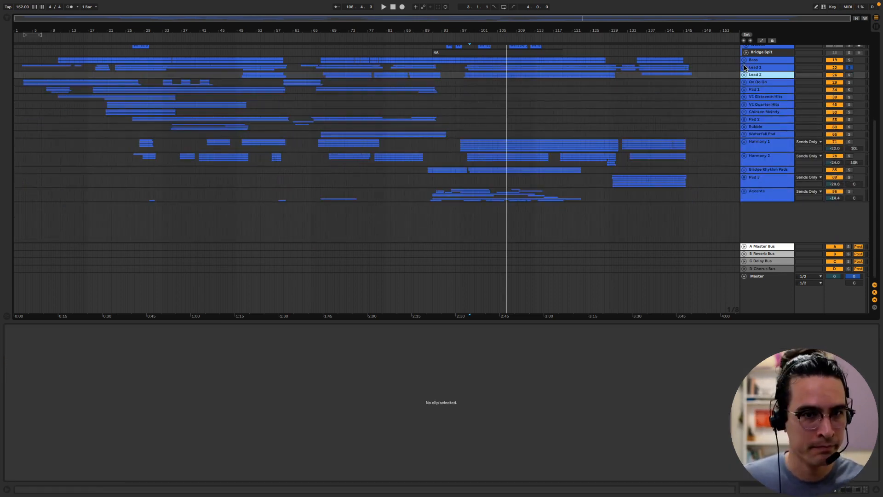
Expand and solo the Oo Oo Oo group, and play it from the start of its first clips at 3.1.1.
left_click(751, 83)
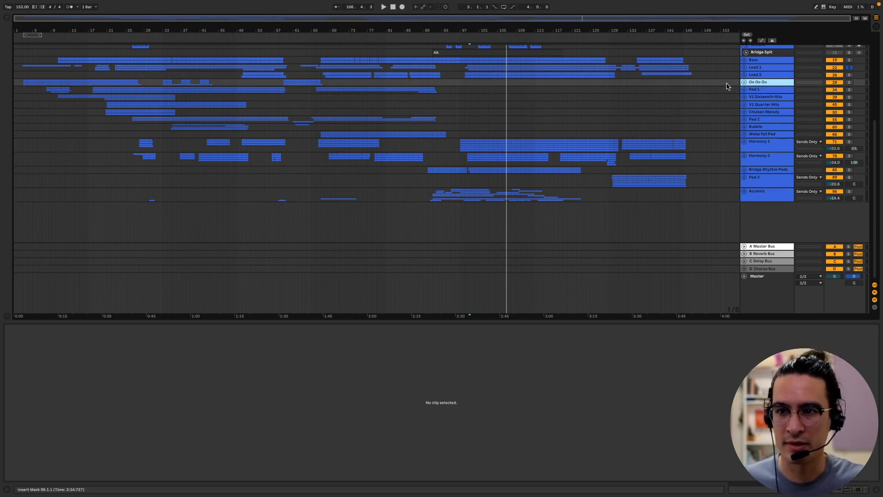
left_click(744, 83)
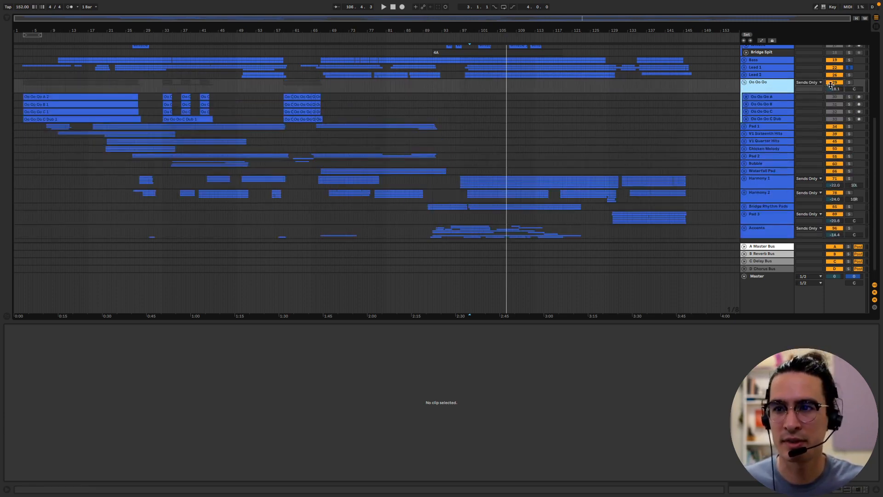
left_click(850, 83)
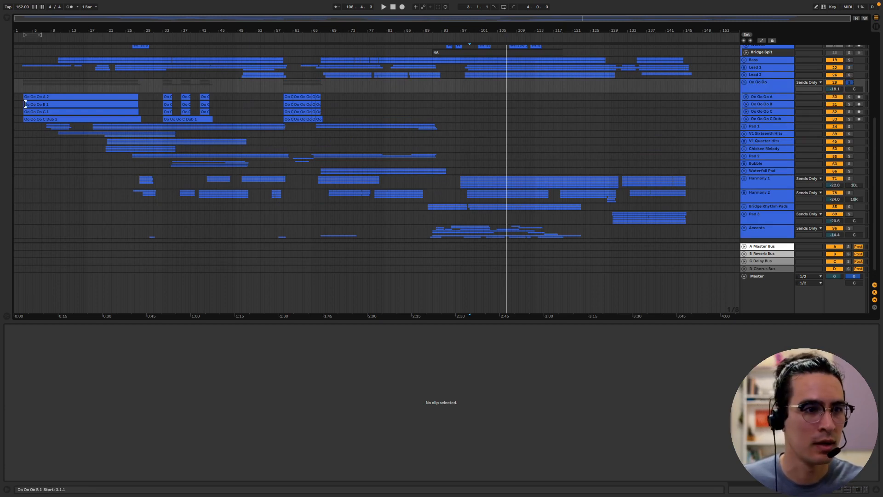
left_click(25, 105)
key("space")
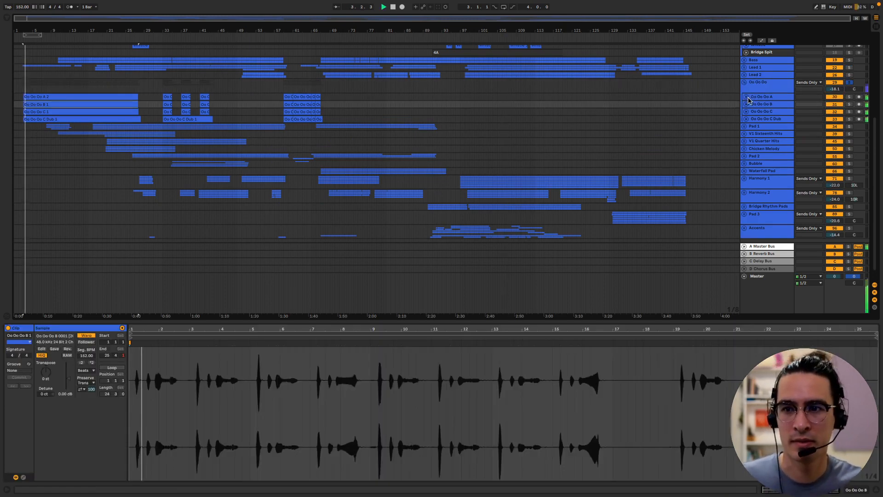
Unfold the Oo Oo Oo A and Oo Oo Oo B tracks to display their waveforms while the group plays.
left_click(746, 97)
left_click(763, 159)
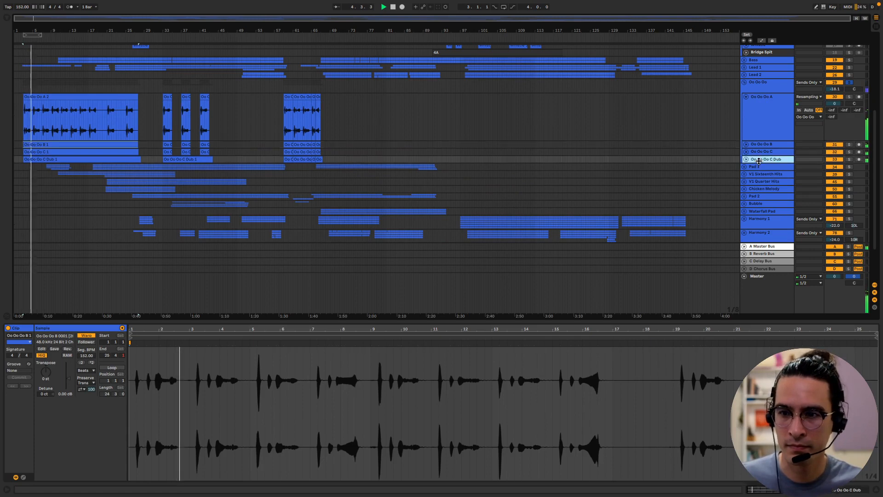
left_click(751, 144)
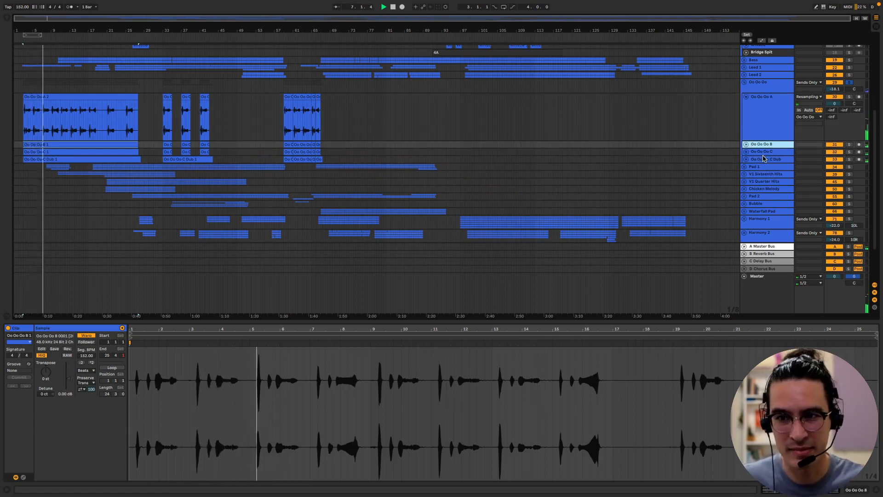
key("Down")
key("Down")
left_click(746, 144)
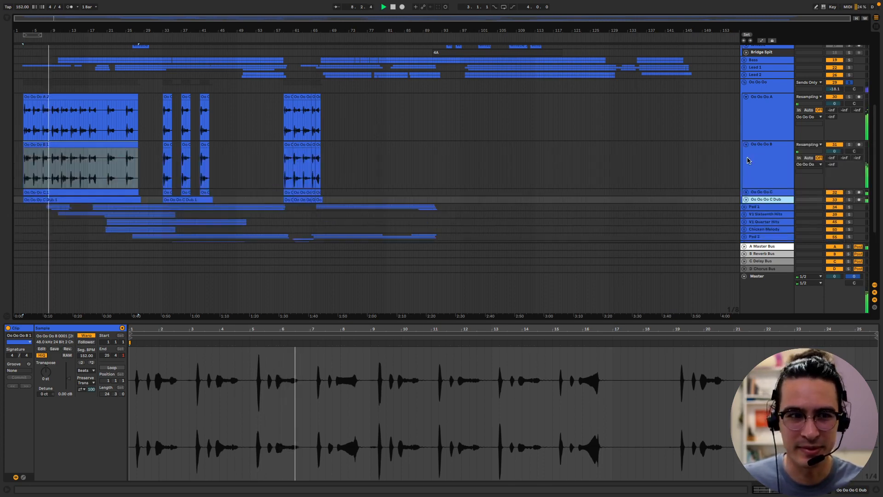
Continue playback of the Oo Oo Oo group from its first short clip near bar 33.
scroll(272, 177, "down", 3)
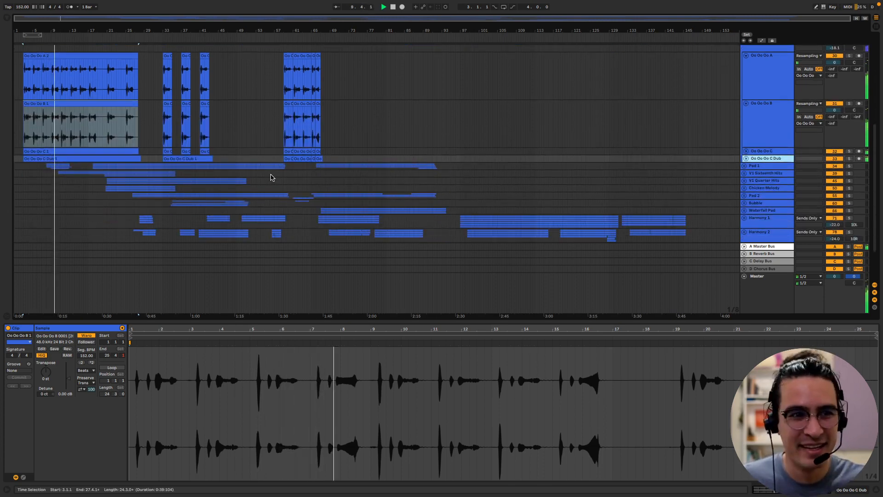
scroll(176, 170, "up", 1)
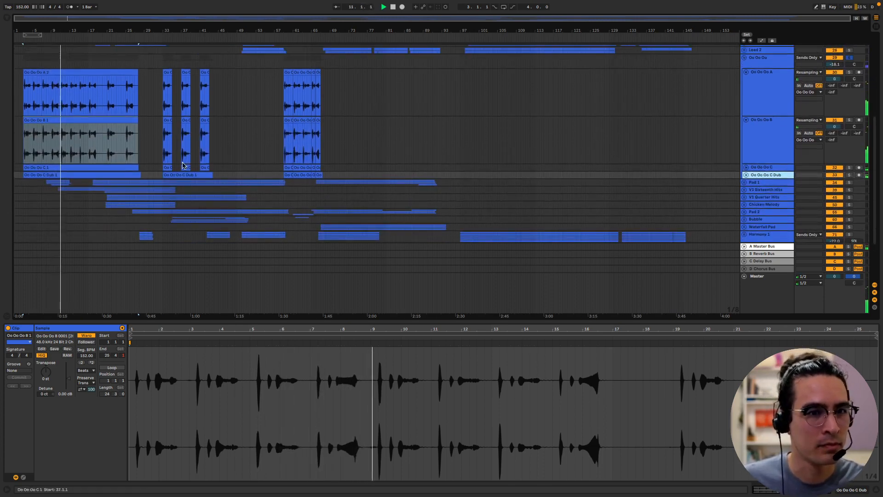
left_click(161, 101)
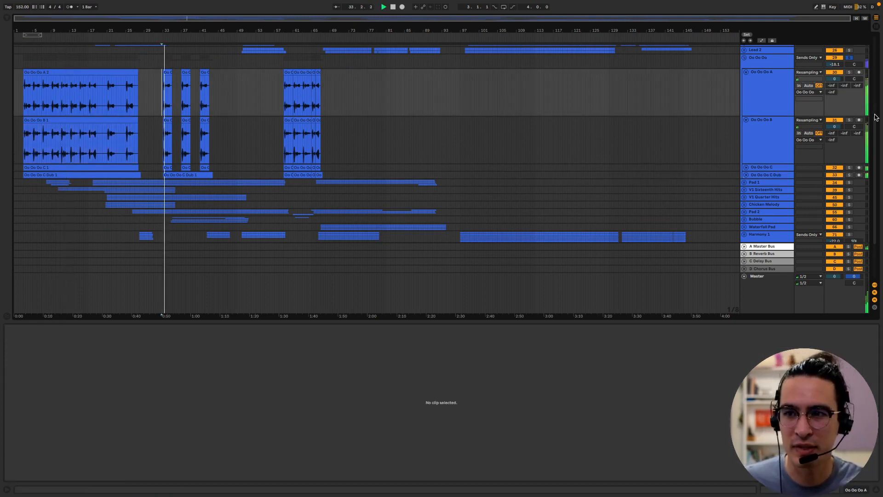
Fold the Oo Oo Oo A and Oo Oo Oo B tracks again and collapse the Oo Oo Oo group.
left_click(746, 73)
left_click(746, 79)
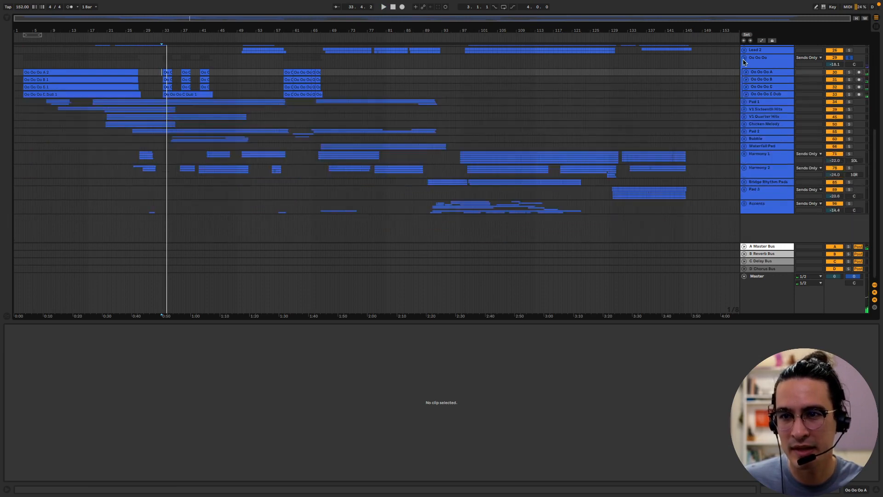
left_click(744, 58)
scroll(90, 130, "up", 3)
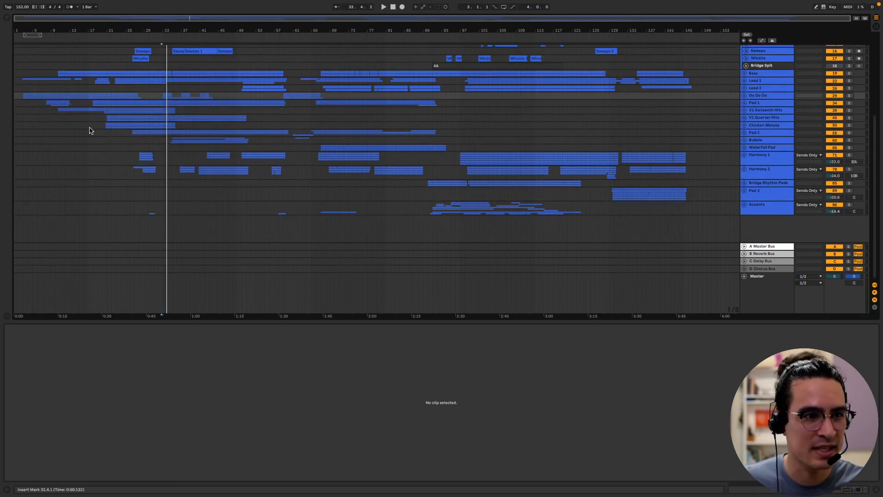
Play the arrangement from the start of the Oo Oo Oo clips, soloing and expanding the Pad 1 group during playback.
left_click(25, 99)
key("space")
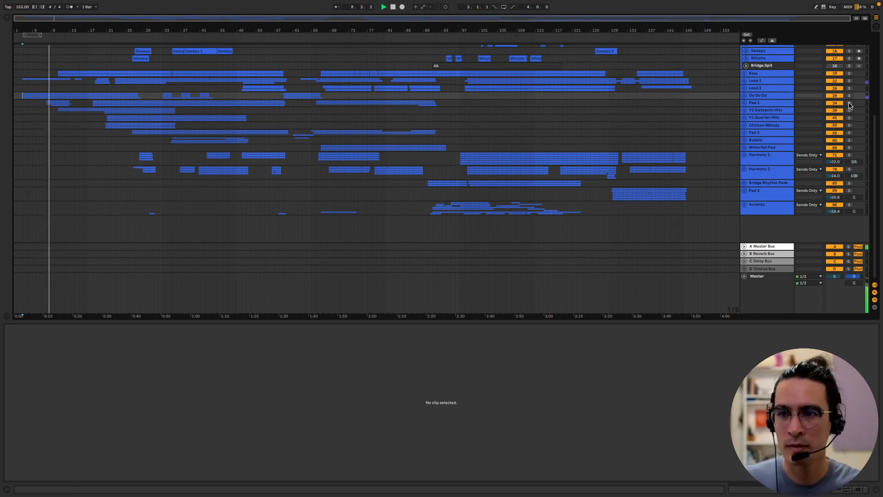
left_click(744, 103)
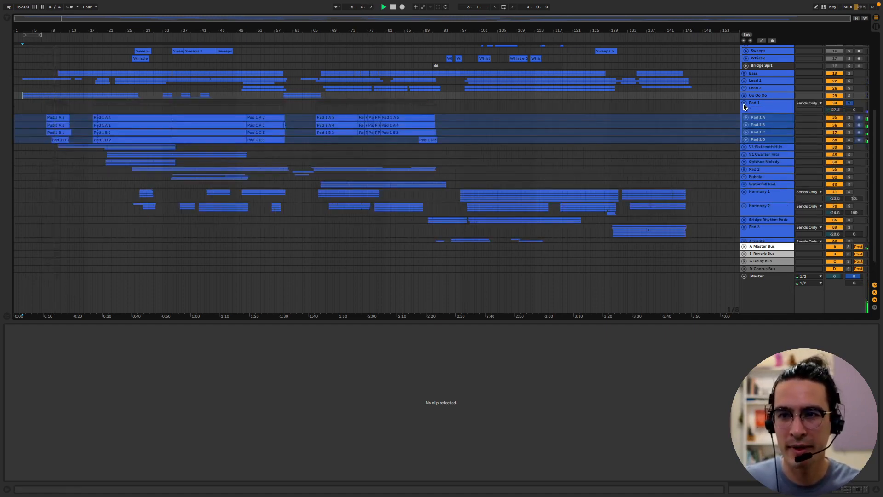
Select the tracks Pad 1 A through Pad 1 D and enlarge them to show their waveforms.
left_click(746, 121)
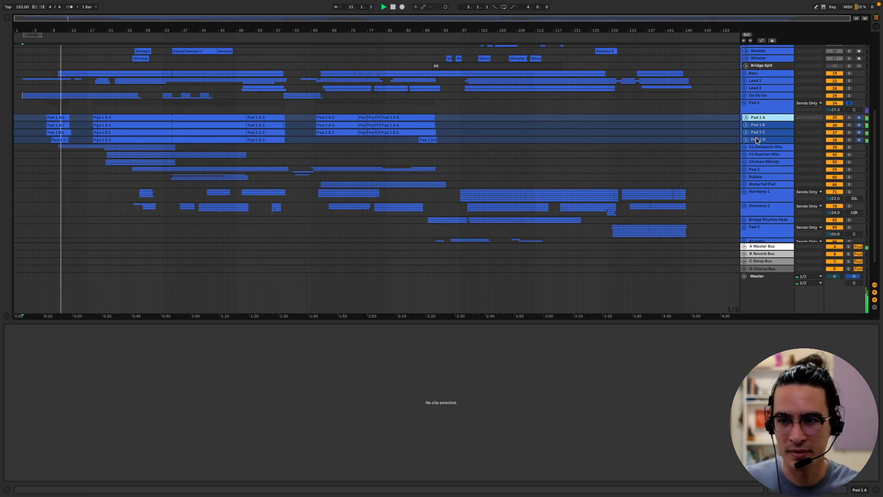
left_click(757, 139, "shift")
key("z")
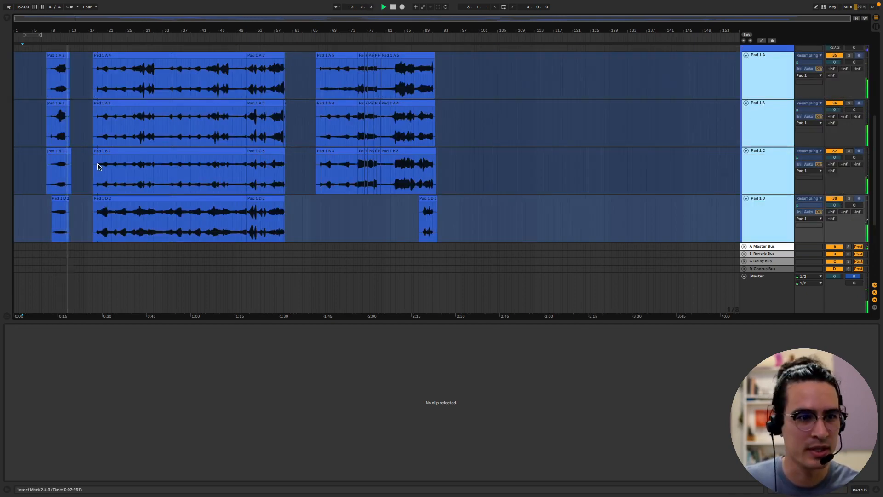
Audition the soloed Pad 1 group from 20.3.1 and 27.3.1, ending with playback stopped and the insert marker at 26.4.1.
left_click(106, 122)
scroll(256, 148, "up", 1)
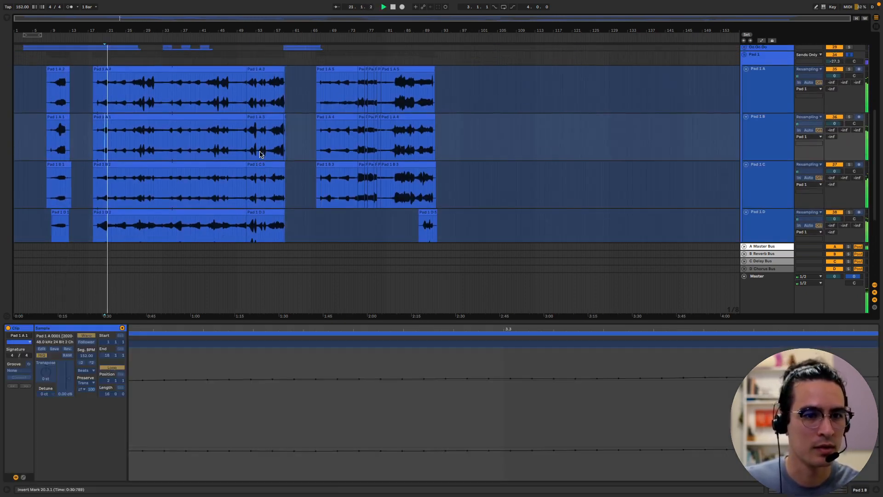
left_click(137, 139)
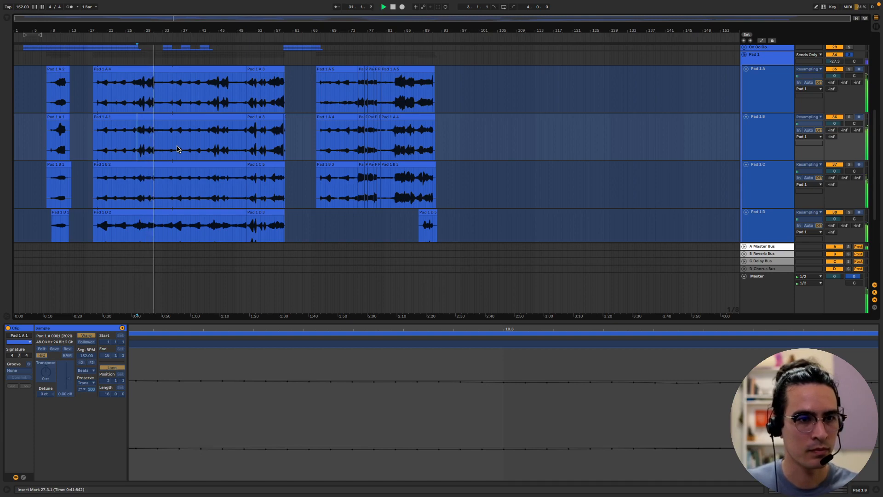
left_click(133, 142)
key("space")
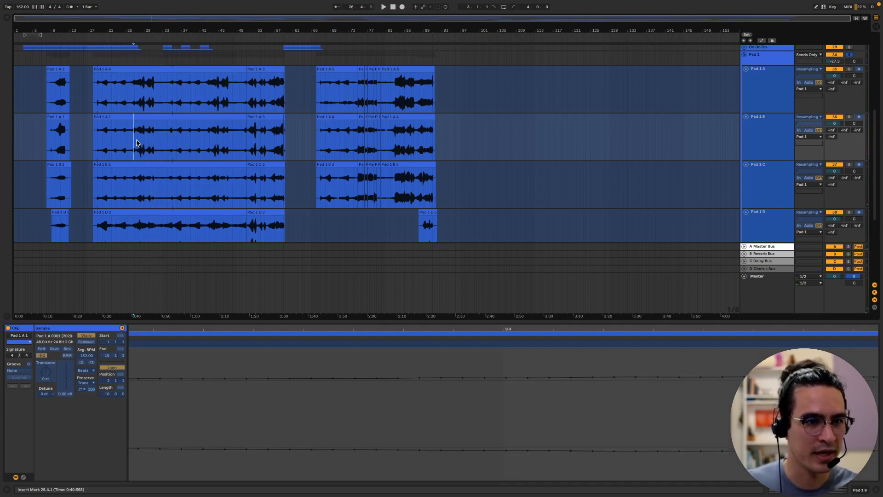
Replay the passage from 27.3.1 and, with Pad 1 unsoloed, from 26.4.1, checking the Pad 1 group's volume in the mix.
left_click(137, 140)
key("space")
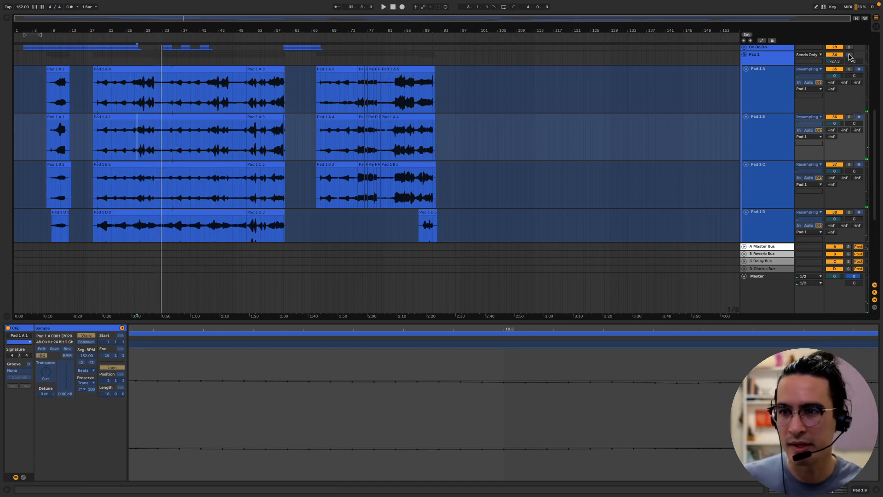
left_click(133, 140)
key("space")
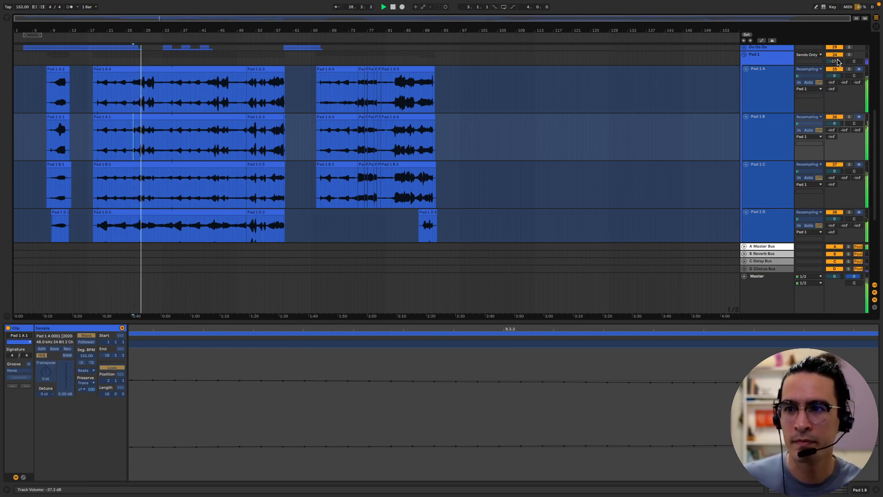
mouse_move(835, 61)
left_mouse_down()
mouse_move(835, 53)
mouse_move(837, 63)
left_mouse_up()
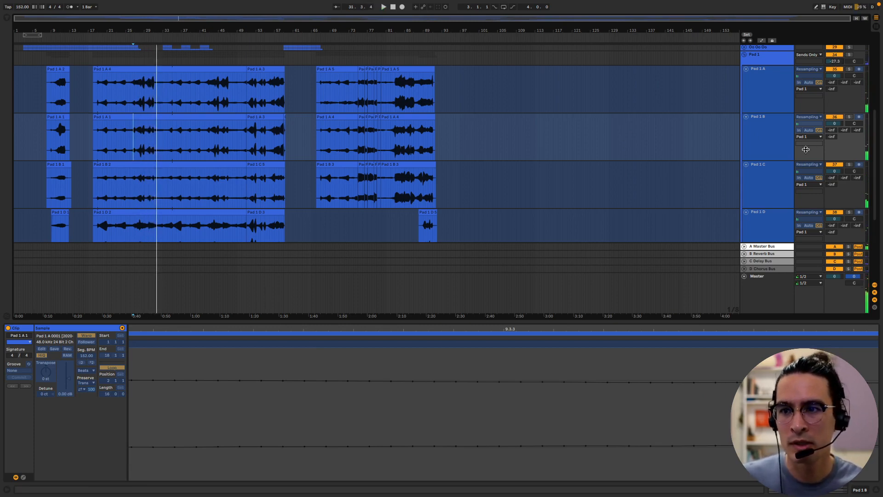
Collapse the Pad 1 group and expand the V1 Sixteenth Hits group to show its tracks.
left_click(743, 56)
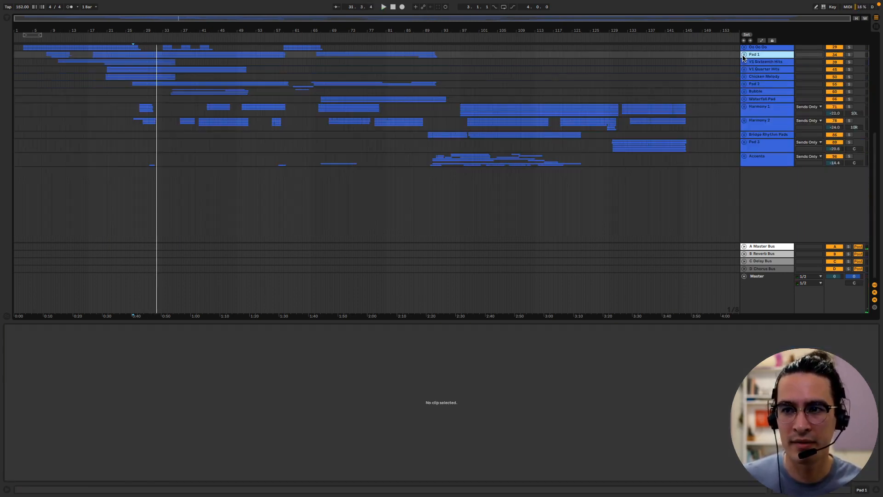
scroll(748, 64, "up", 3)
left_click(749, 128)
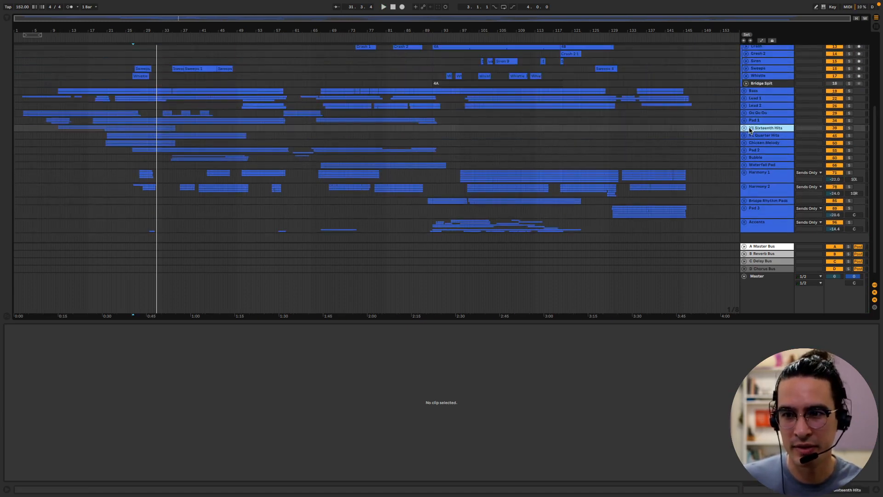
left_click(745, 128)
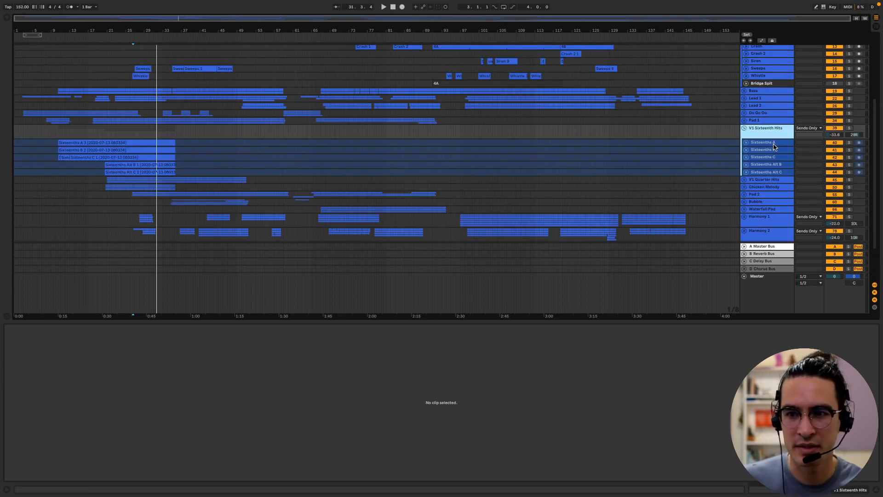
Select the tracks Sixteenths A through Sixteenths Alt C and enlarge them to show their waveforms.
left_click(765, 144)
left_click(760, 174, "shift")
left_click(747, 143)
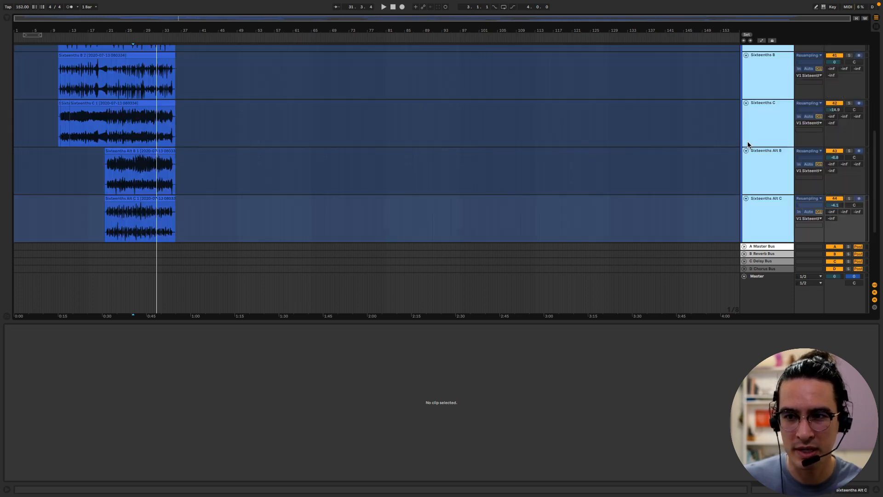
scroll(472, 199, "up", 6)
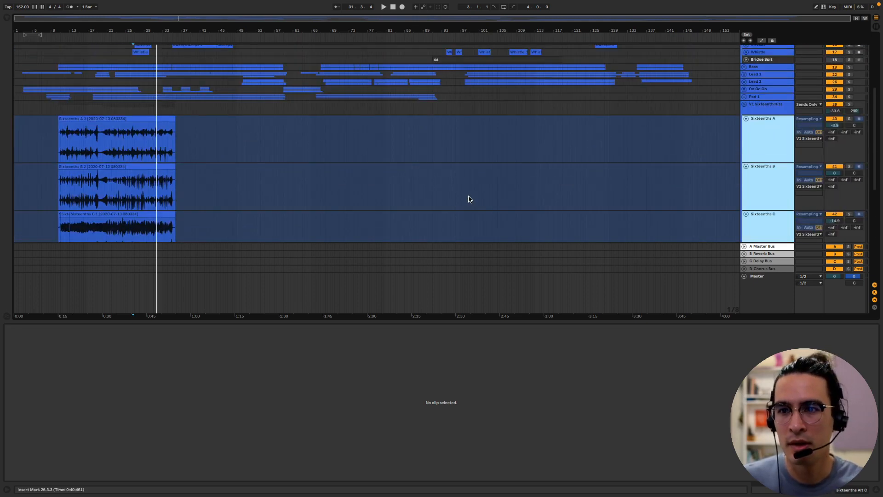
Audition the V1 Sixteenth Hits group soloed from 10.4.3, looking over its Sixteenths and Sixteenths Alt tracks during playback.
left_click(59, 141)
key("space")
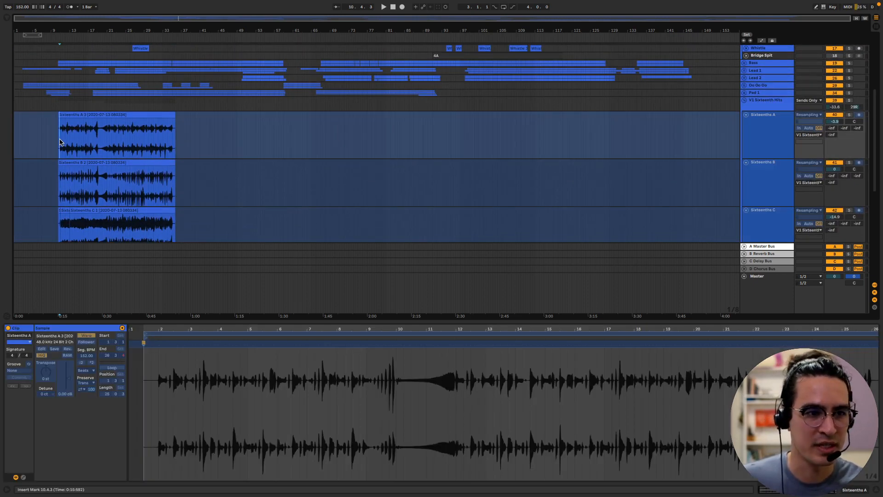
left_click(849, 100)
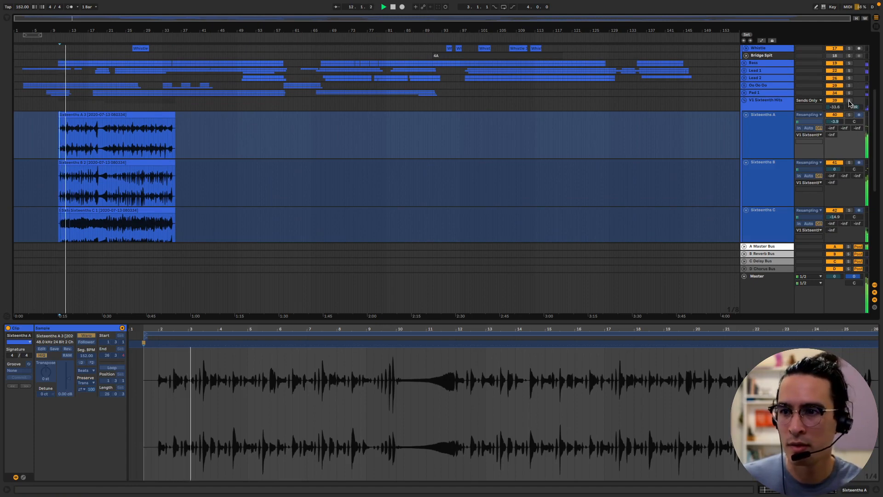
scroll(762, 159, "down", 1)
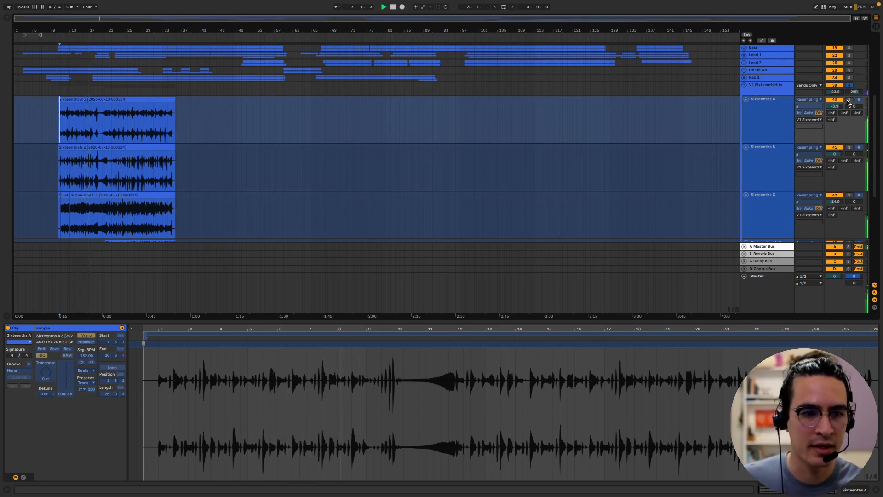
scroll(670, 151, "down", 1)
scroll(671, 153, "down", 1)
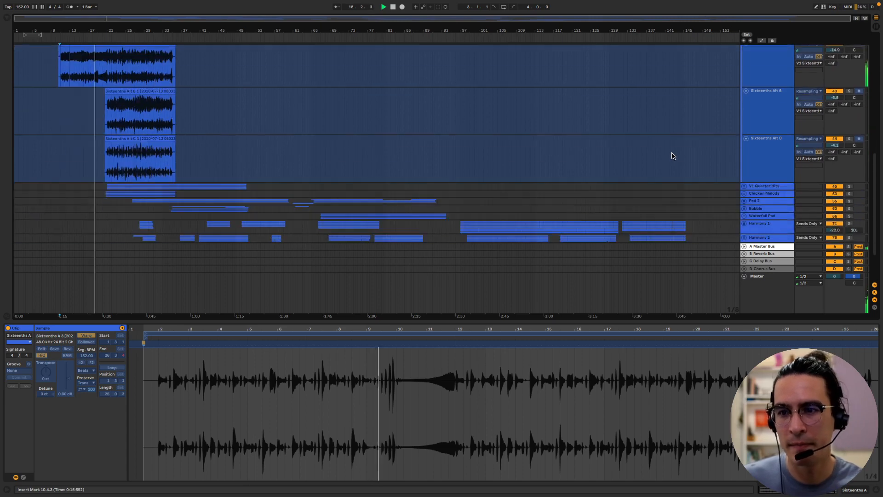
scroll(672, 154, "up", 2)
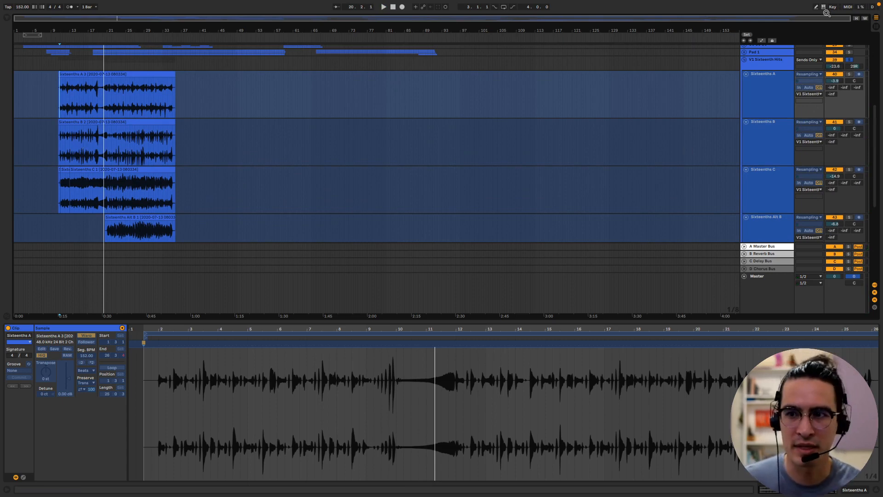
Replay the passage from 10.4.3 with only Sixteenths A soloed within the group, switching the solo to Sixteenths B during playback.
left_click(849, 75)
key("space")
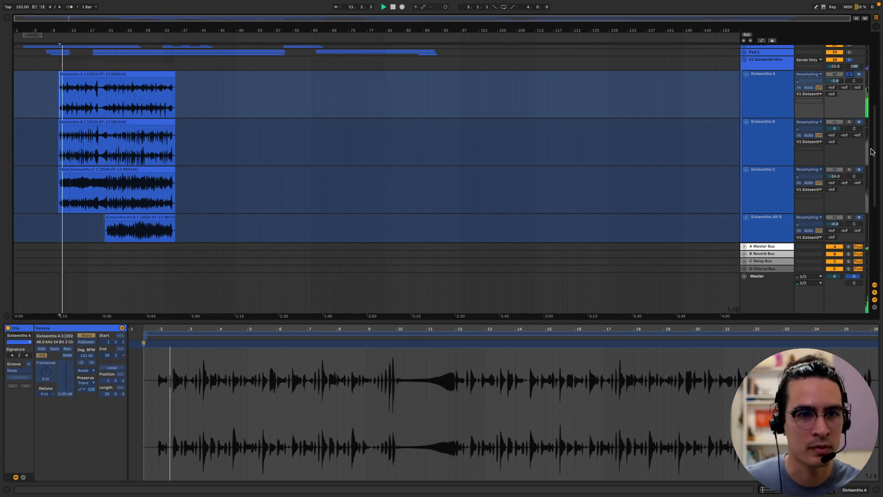
left_click(849, 122)
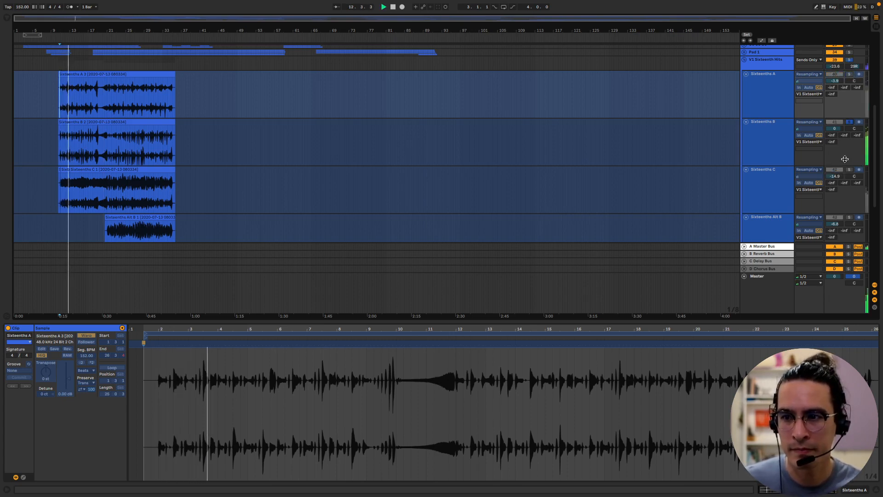
Clear the individual track solo and play the sixteenths group from about bar 24, where the Sixteenths Alt B and Alt C clips play.
left_click(849, 74, "ctrl")
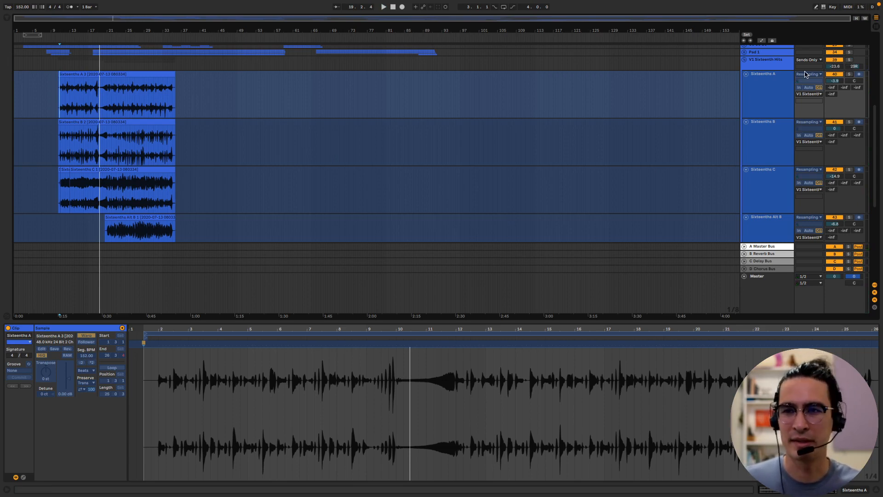
scroll(749, 135, "down", 6)
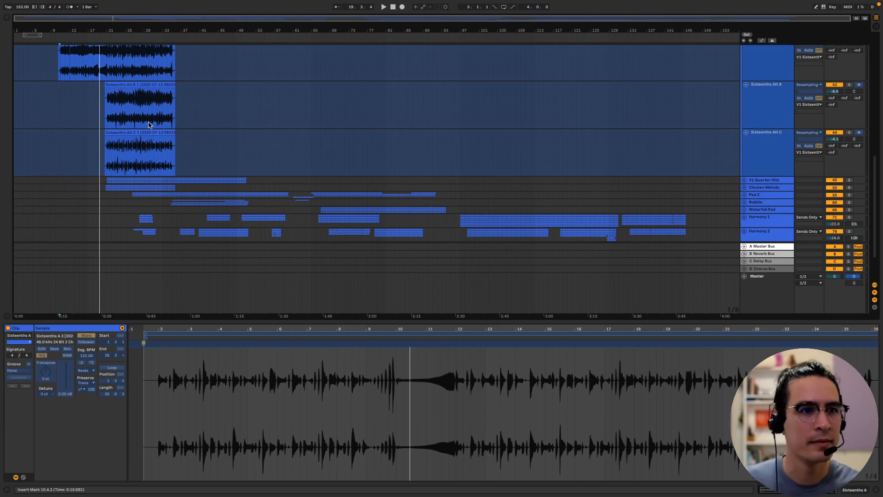
left_click(121, 105)
key("space")
scroll(833, 102, "up", 6)
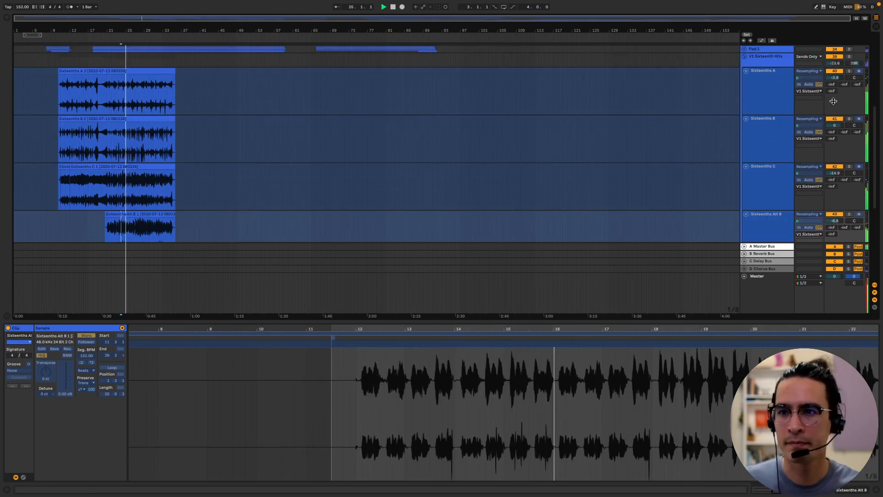
scroll(834, 101, "up", 3)
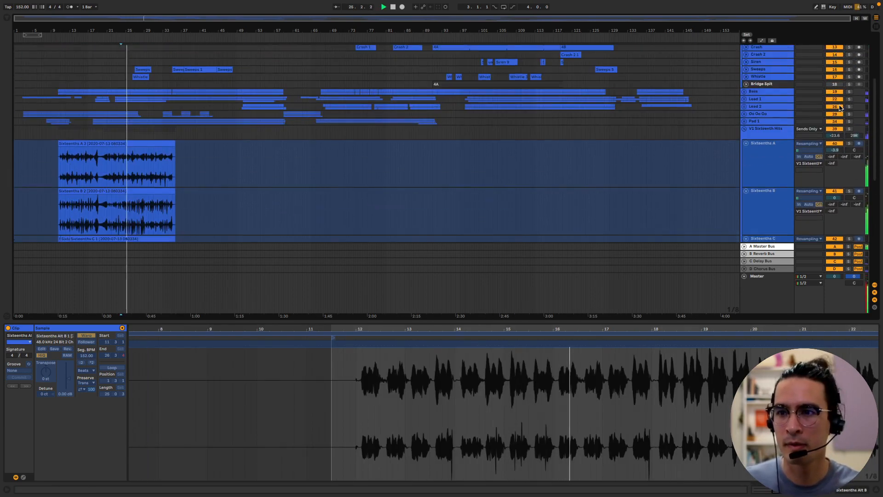
Collapse the Sixteenths A, Sixteenths B and Sixteenths C tracks together.
left_click(764, 149)
scroll(763, 149, "down", 5)
left_click(759, 151, "shift")
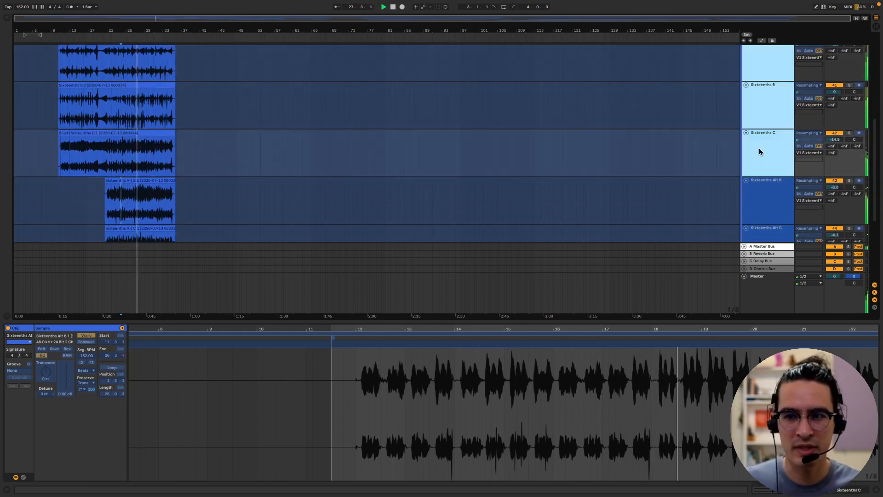
left_click(746, 133)
Collapse the Sixteenths Alt B and Alt C tracks, and fold the V1 Sixteenth Hits group with its solo off.
scroll(763, 173, "up", 3)
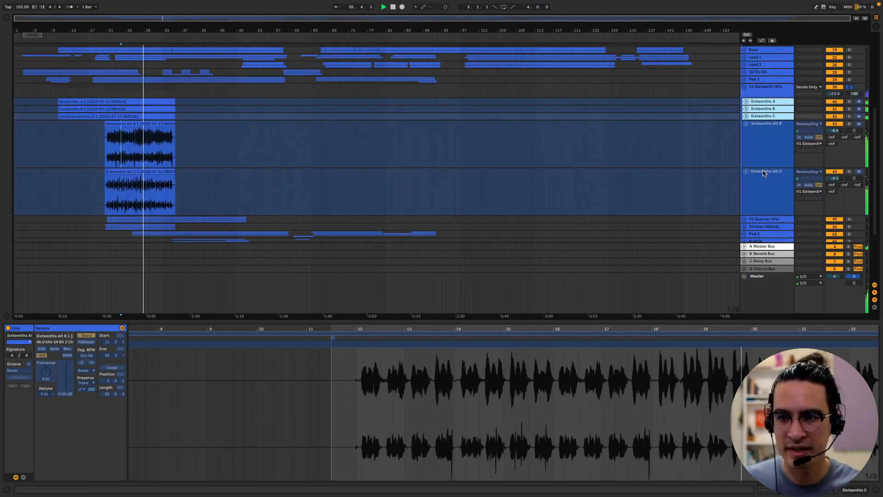
left_click(758, 138)
left_click(759, 184, "shift")
left_click(746, 125)
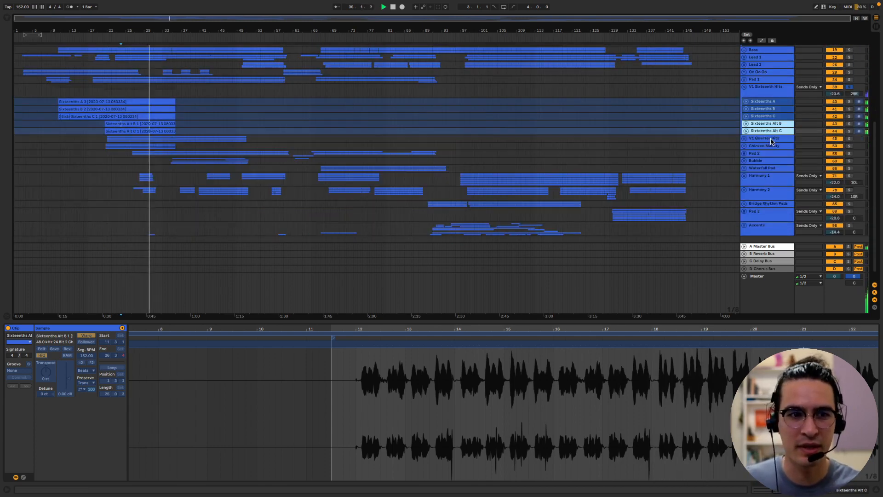
left_click(845, 88)
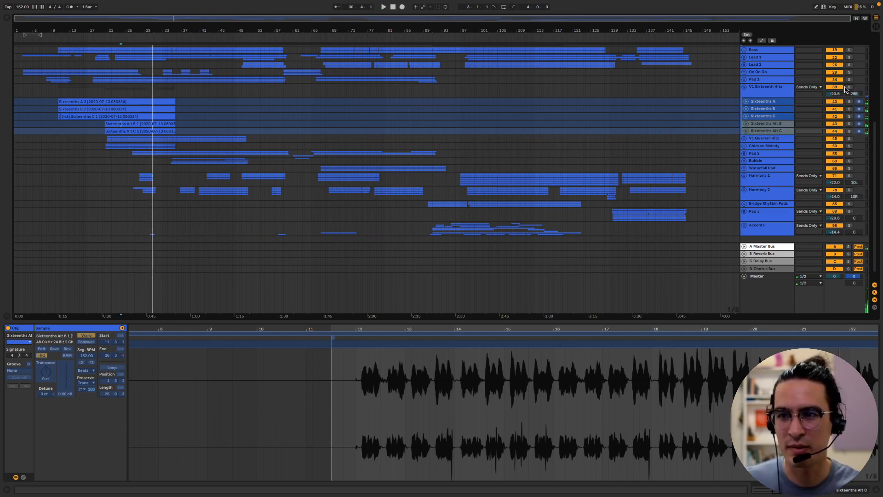
left_click(744, 88)
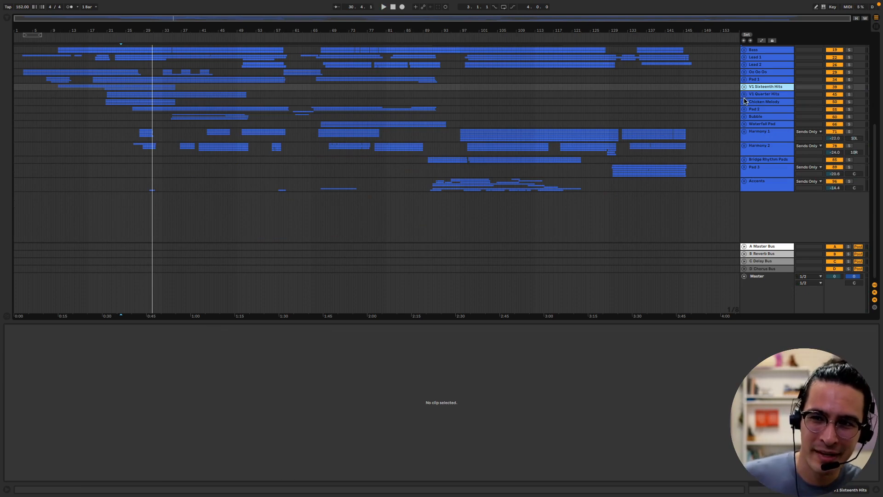
Unfold the V1 Quarter Hits group and expand its tracks Quarter Hits A to D.
left_click(744, 95)
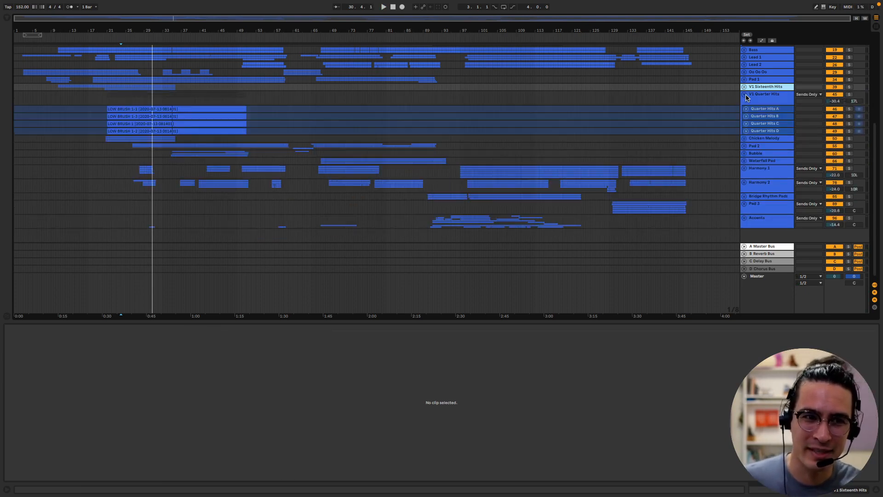
left_click(780, 110)
left_click(772, 132, "shift")
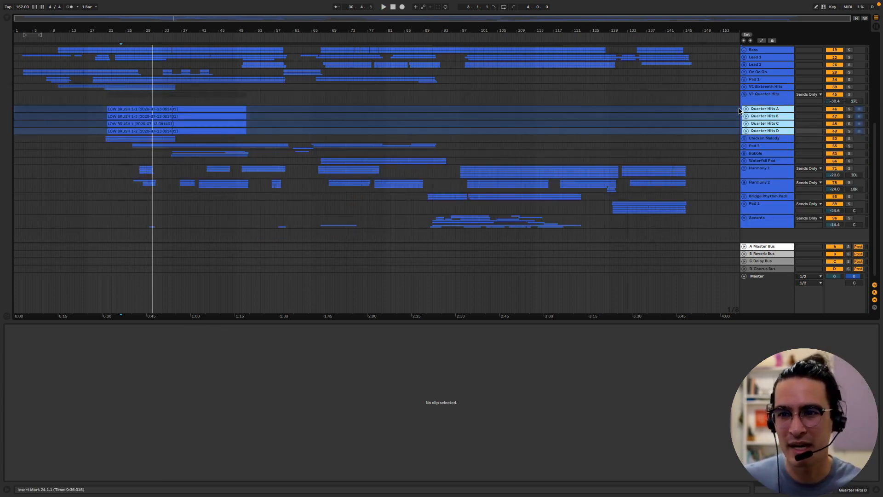
left_click(746, 110)
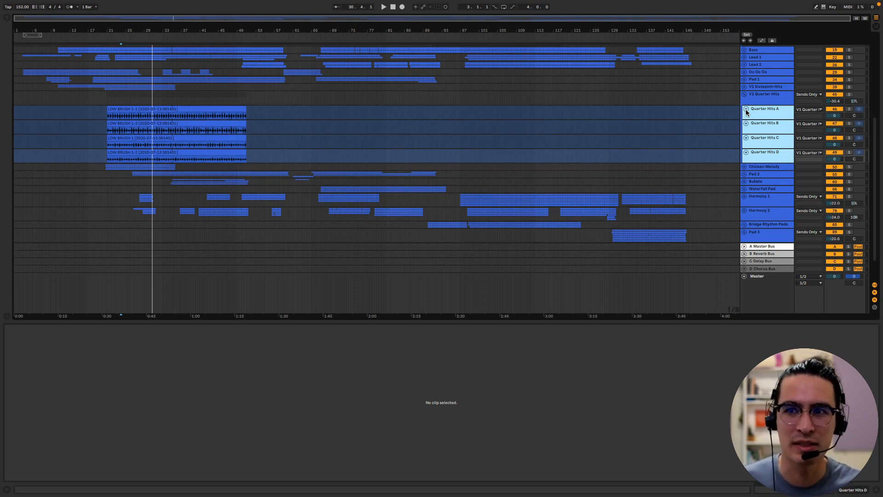
Solo the V1 Quarter Hits group and play it from the start of the LOW BRUSH clips.
left_click(849, 94)
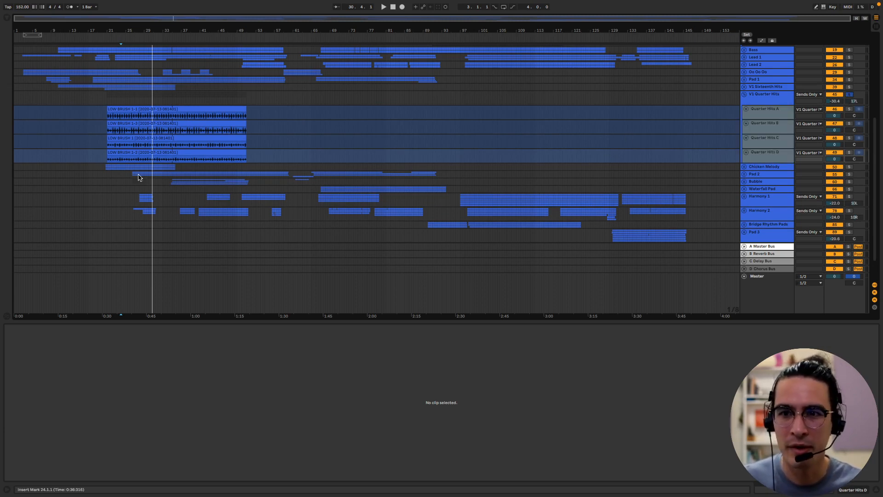
left_click(104, 115)
key("space")
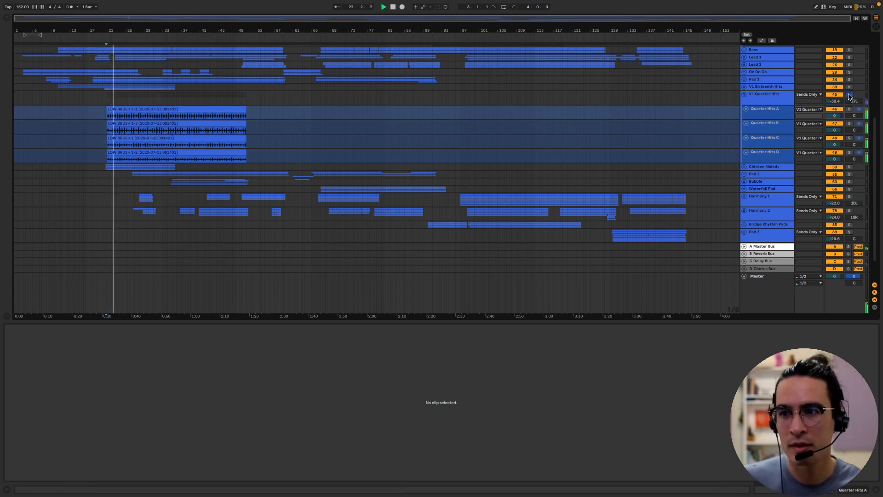
Increase the height of the Quarter Hits A to D tracks together to show larger waveforms.
left_click(777, 117)
left_click(767, 152, "shift")
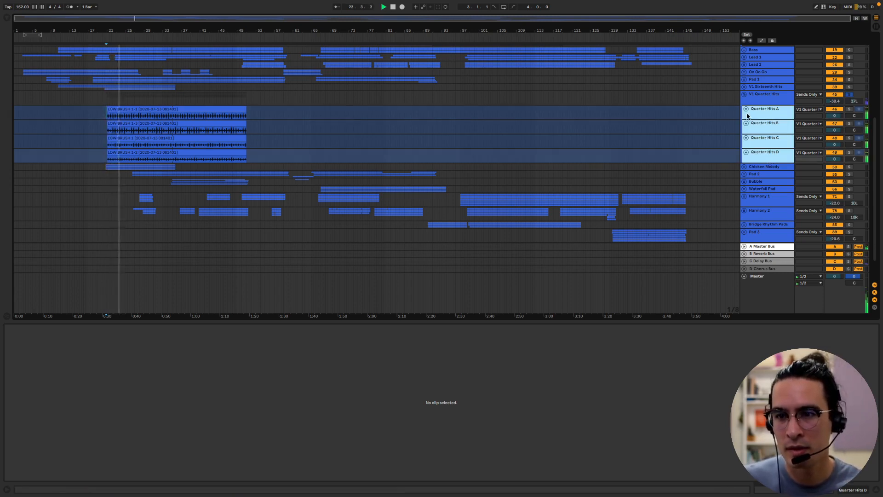
left_click_drag(751, 118, 752, 140)
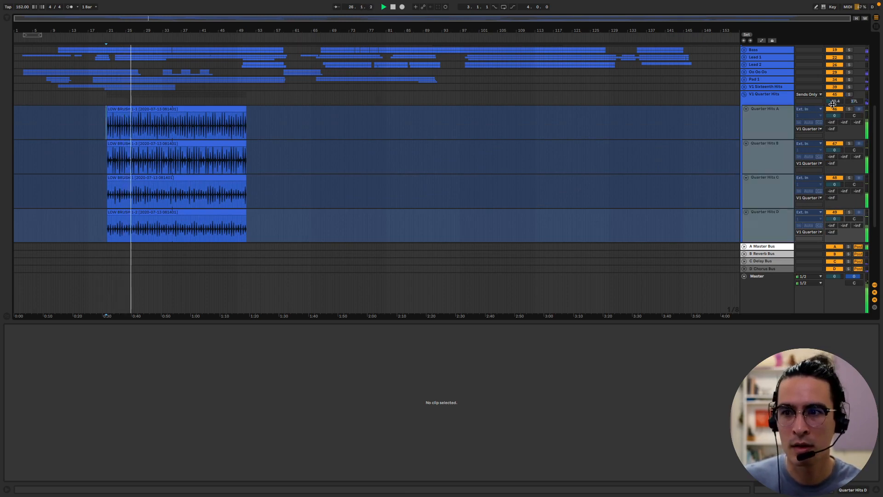
Raise the V1 Quarter Hits group's volume and fold the group.
mouse_move(835, 102)
left_mouse_down()
mouse_move(835, 85)
mouse_move(835, 102)
left_mouse_up()
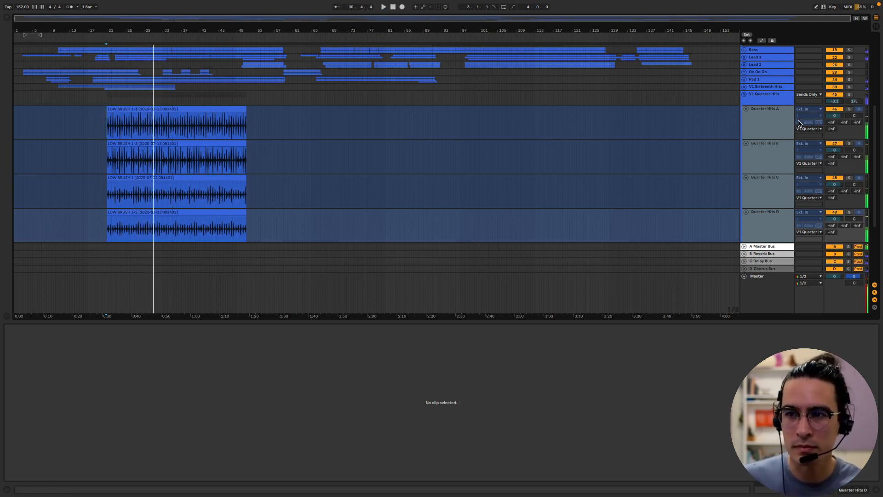
left_click(744, 96)
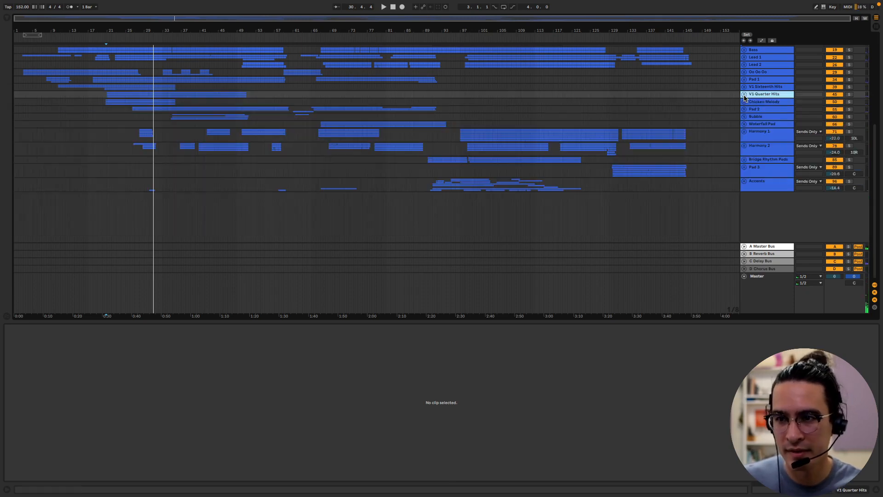
Unfold the Chicken Melody group and expand its tracks Chicken Melody A to D.
left_click(744, 102)
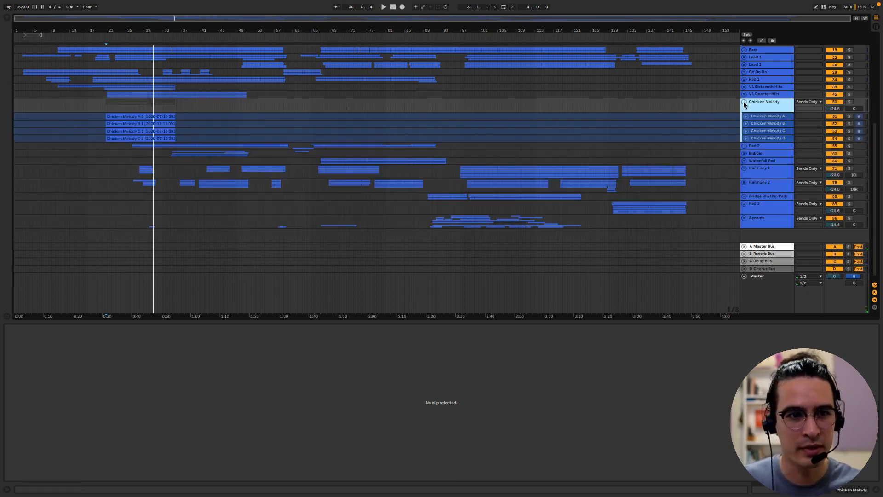
left_click(772, 116)
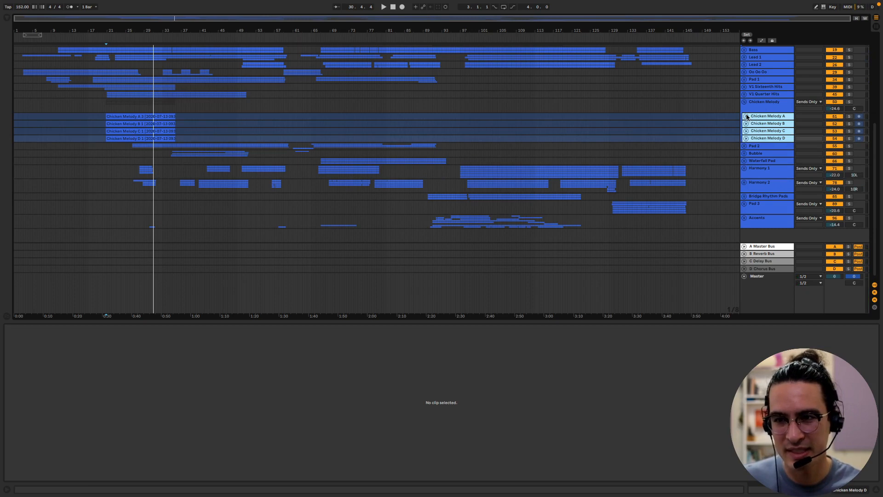
key("z")
Solo the Chicken Melody group and play it from position 21.3.3.
left_click(109, 79)
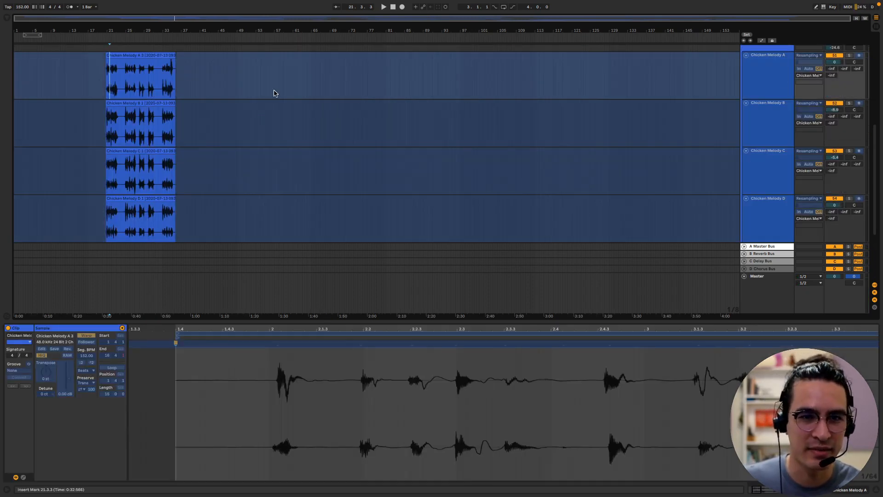
scroll(846, 63, "up", 1)
left_click(849, 56)
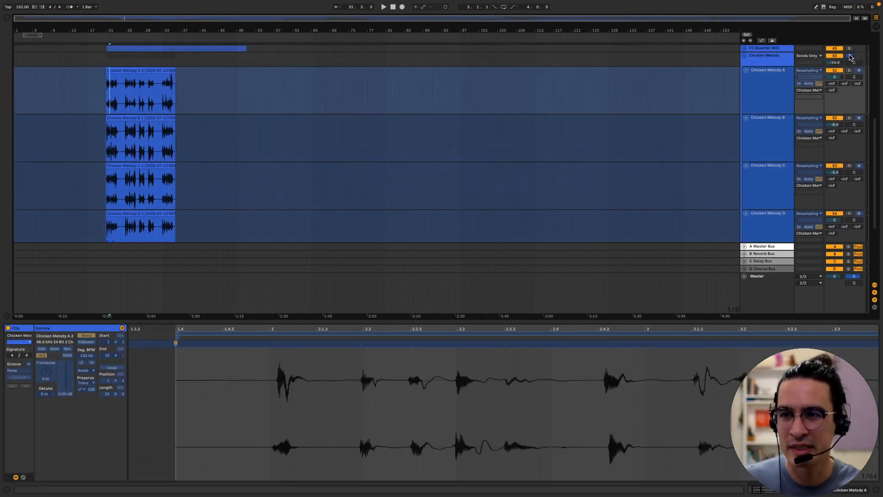
key("space")
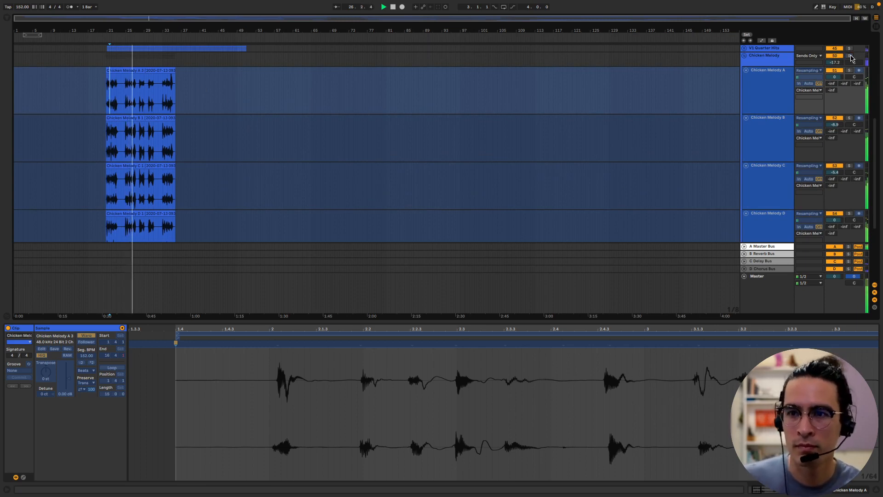
Raise the Chicken Melody group's volume to -13.1 dB during playback.
left_click_drag(834, 62, 834, 50)
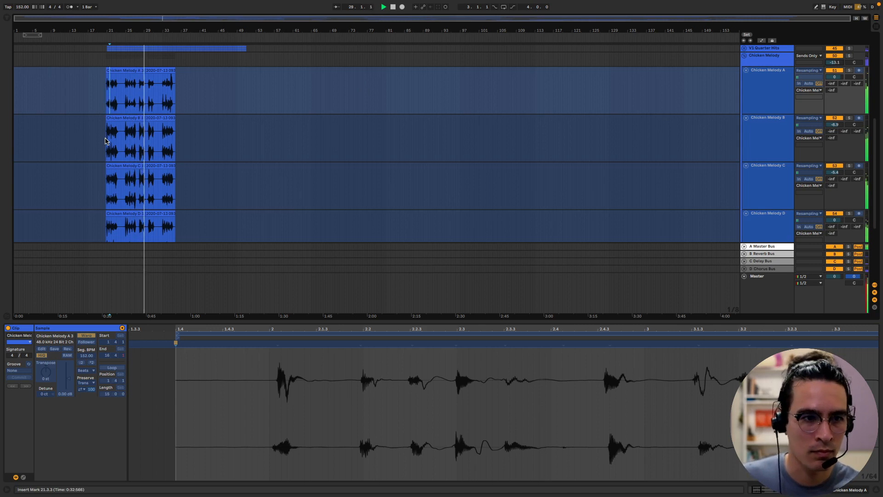
scroll(206, 152, "down", 1)
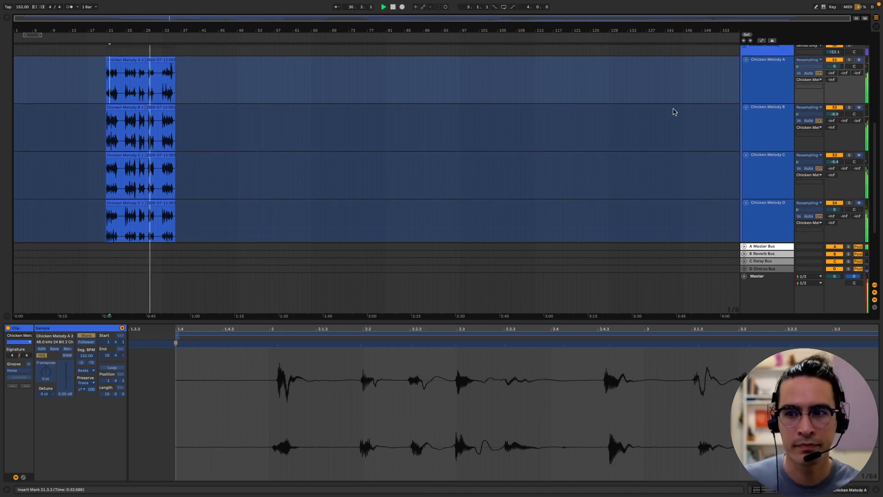
scroll(768, 108, "up", 1)
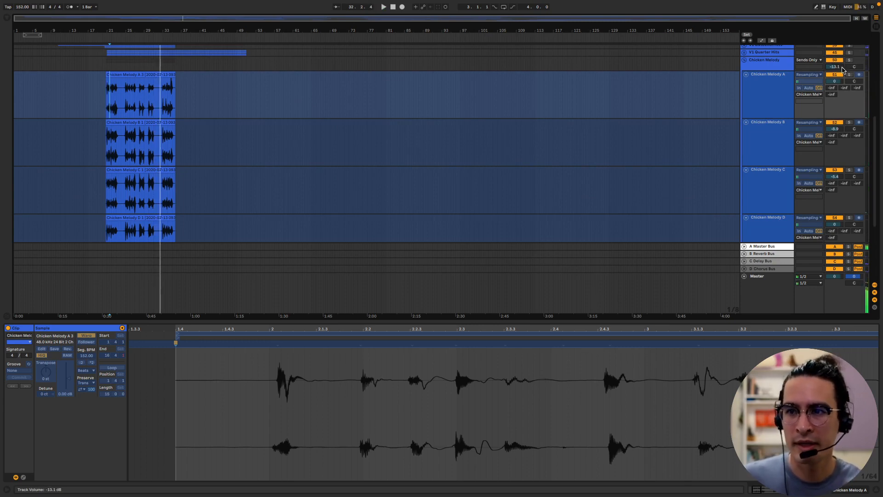
scroll(157, 139, "up", 3)
scroll(157, 139, "up", 2)
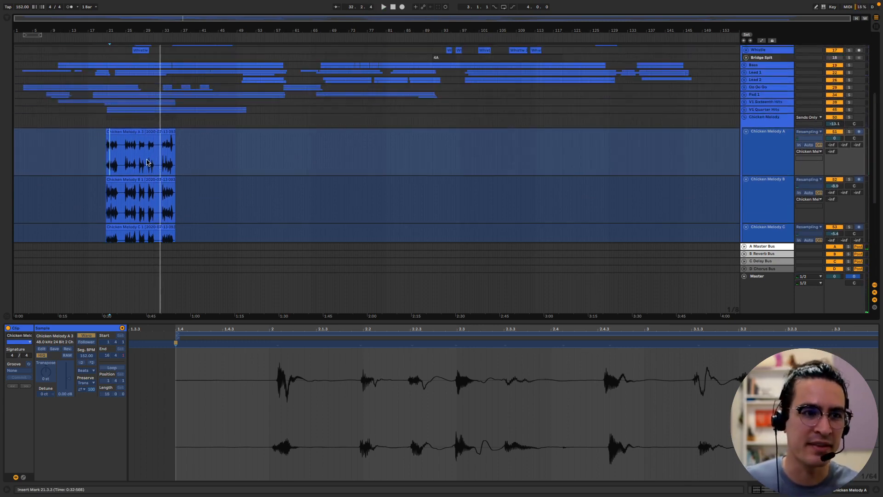
Solo the V1 Sixteenth Hits, V1 Quarter Hits and Chicken Melody groups and play them together from position 20.2.3.
left_click(741, 122)
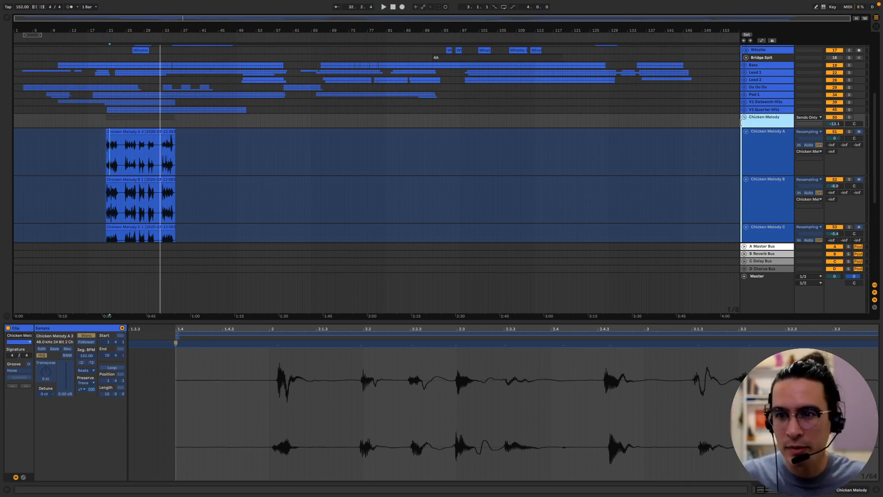
left_click(106, 155)
scroll(115, 171, "down", 3)
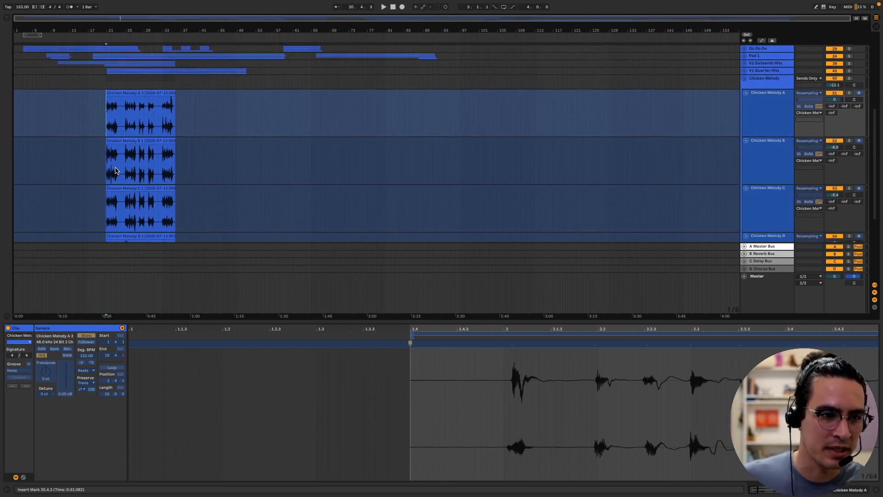
scroll(115, 170, "down", 3)
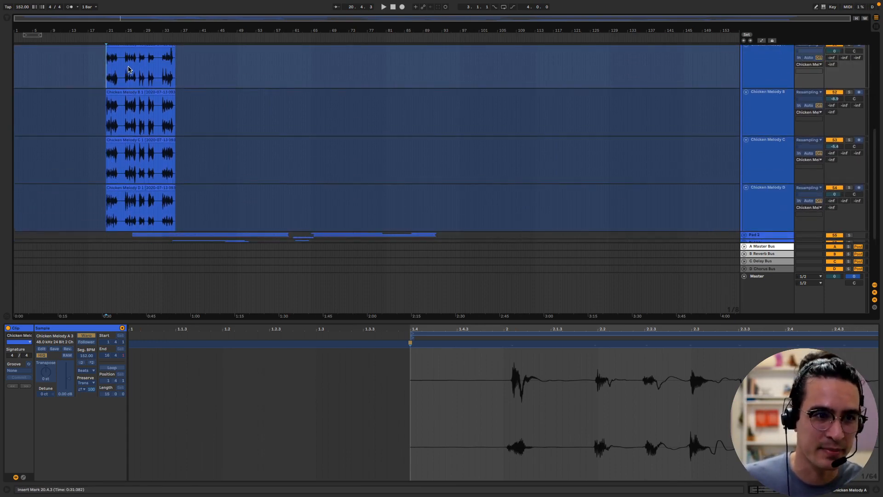
scroll(350, 125, "up", 1)
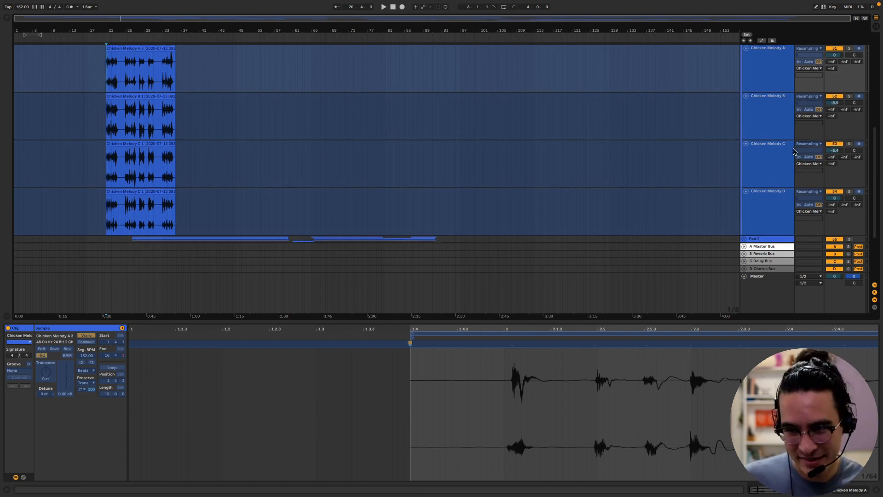
scroll(779, 146, "up", 4)
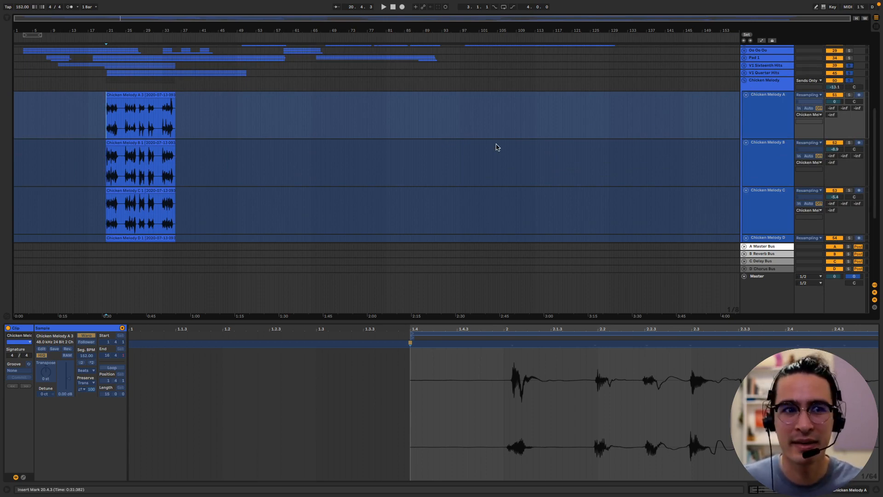
scroll(374, 168, "up", 1)
left_click(106, 86)
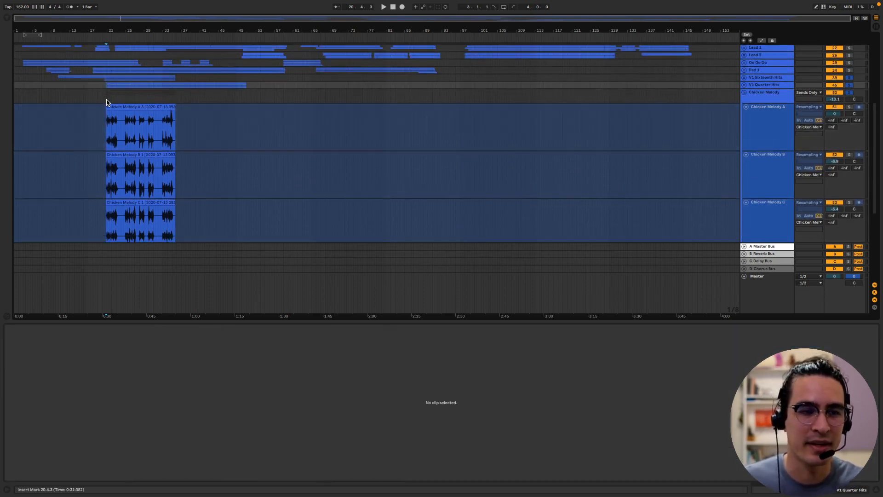
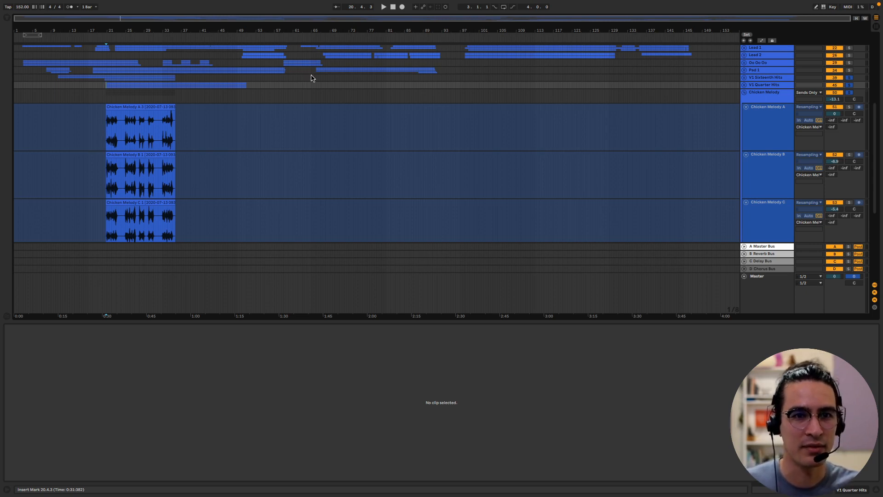
left_click(104, 133)
key("space")
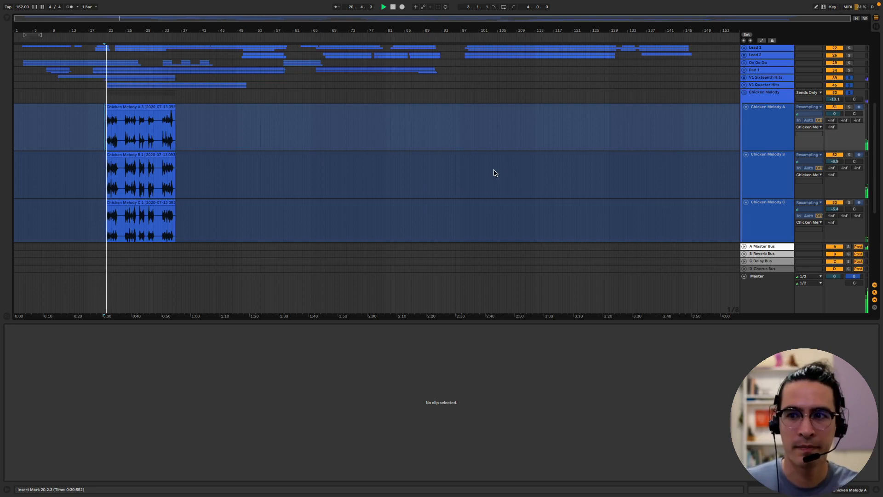
Lower the Chicken Melody group's volume to -15.6 dB during playback and fold the group.
left_click_drag(834, 99, 834, 111)
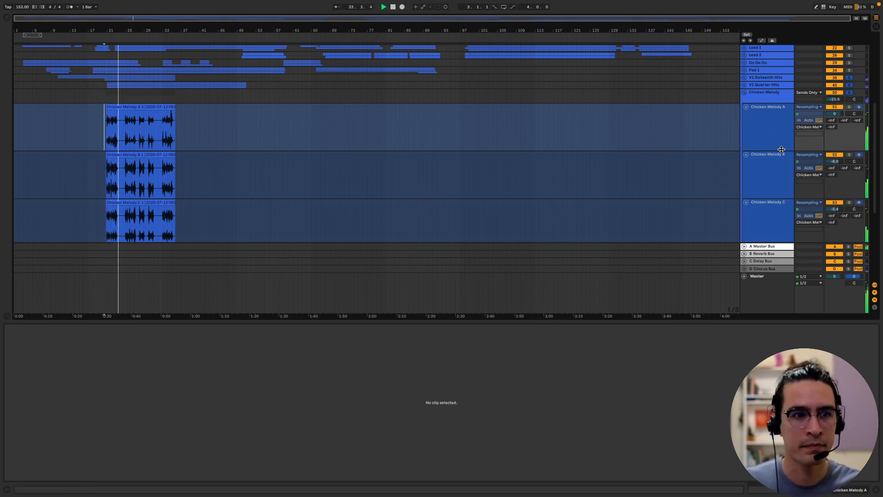
scroll(764, 160, "down", 8)
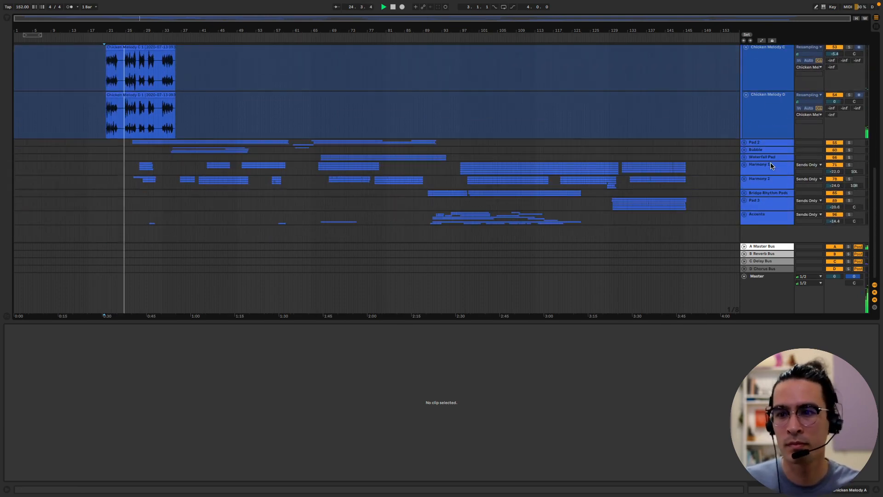
scroll(770, 165, "up", 6)
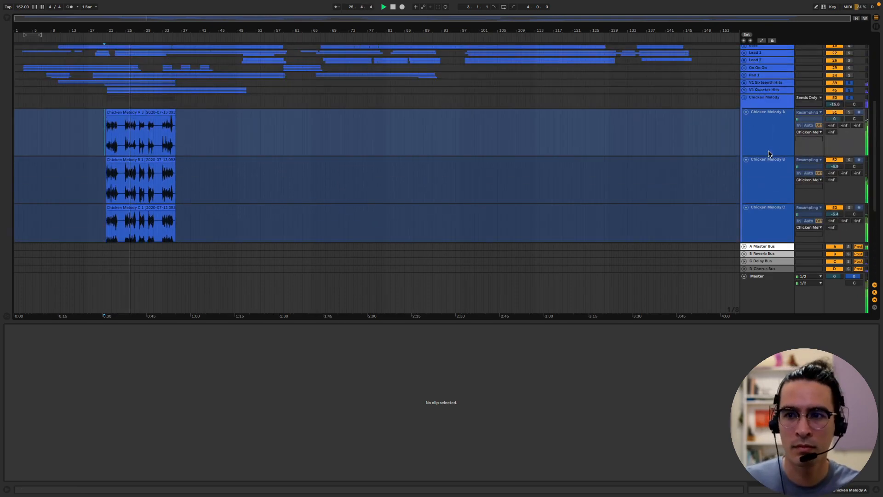
left_click(744, 97)
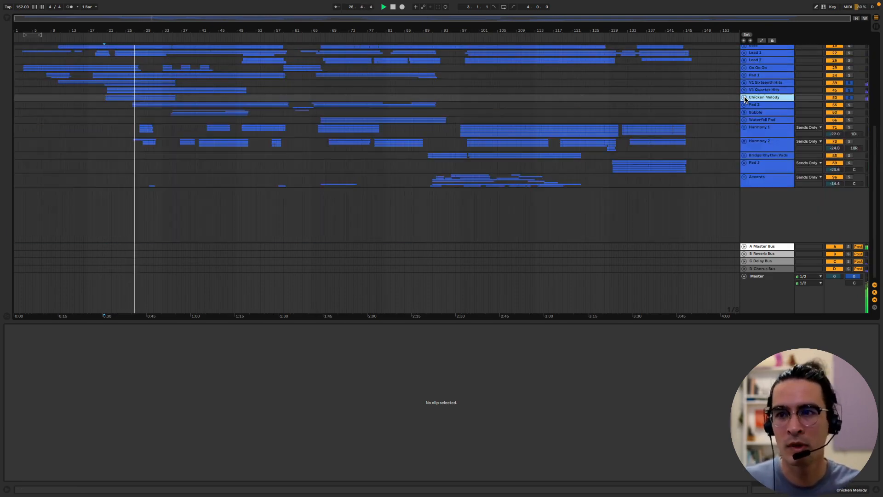
Solo the Pad 1 group alongside the hits and melody groups during playback, and clear all solos after listening.
left_click(849, 82)
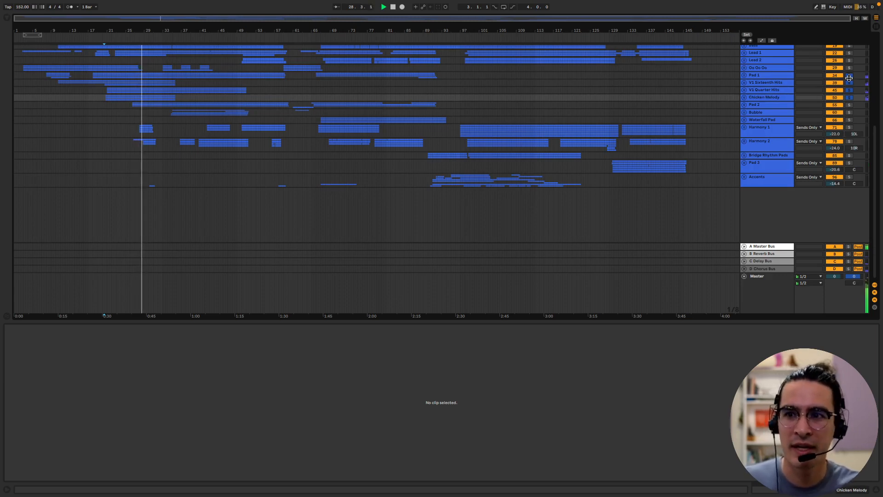
left_click(849, 75)
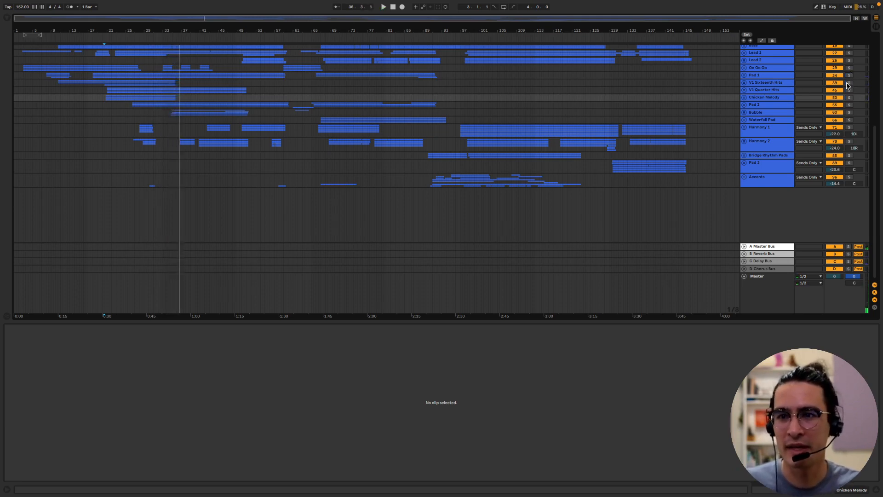
Set the insert marker at 35.1.1 on the Bubble group, and unfold Pad 1 to view its tracks before folding it again.
scroll(322, 105, "up", 4)
left_click(172, 168)
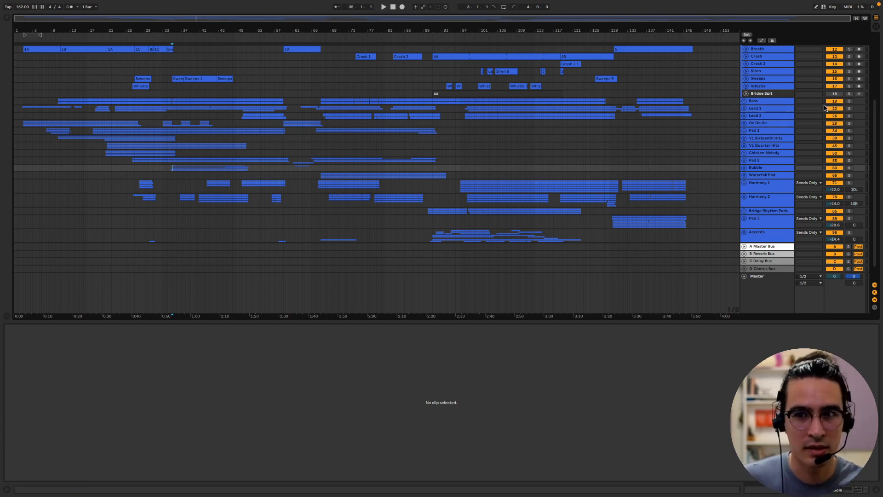
left_click(745, 131)
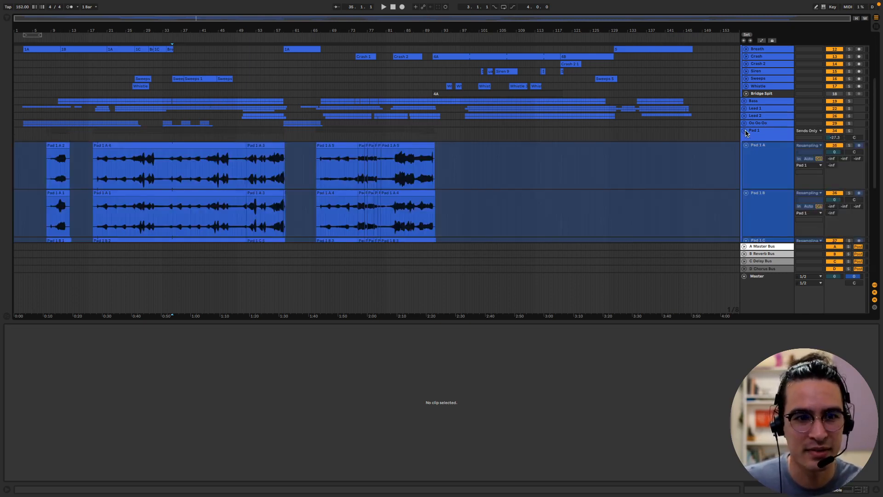
left_click(745, 131)
left_click(745, 131)
left_click(745, 131)
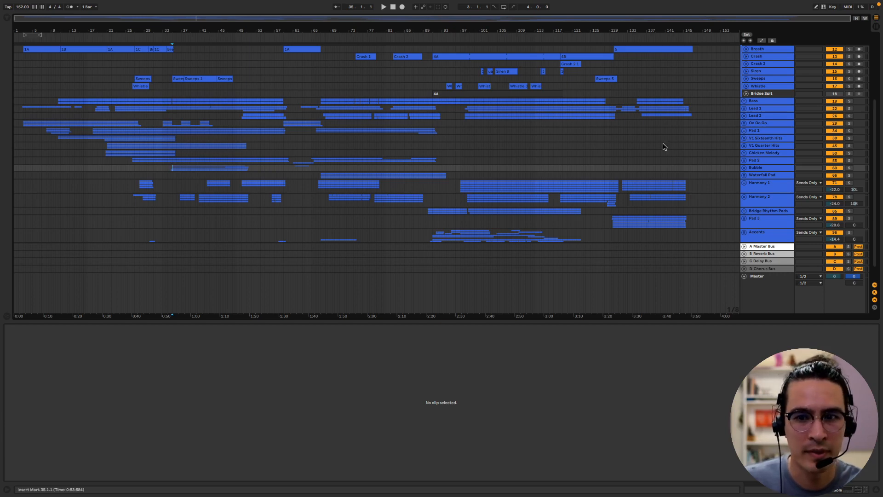
Solo the V1 Quarter Hits group and play it from around bar 35.
left_click(849, 145)
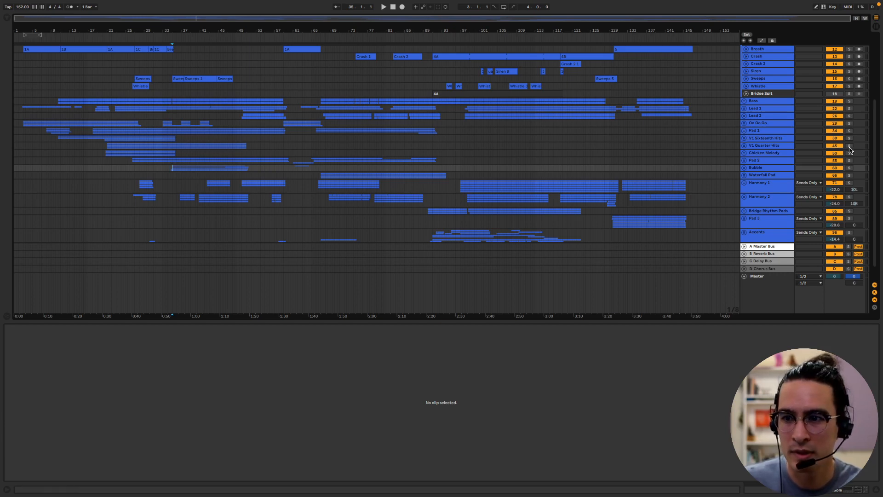
left_click(175, 146)
key("space")
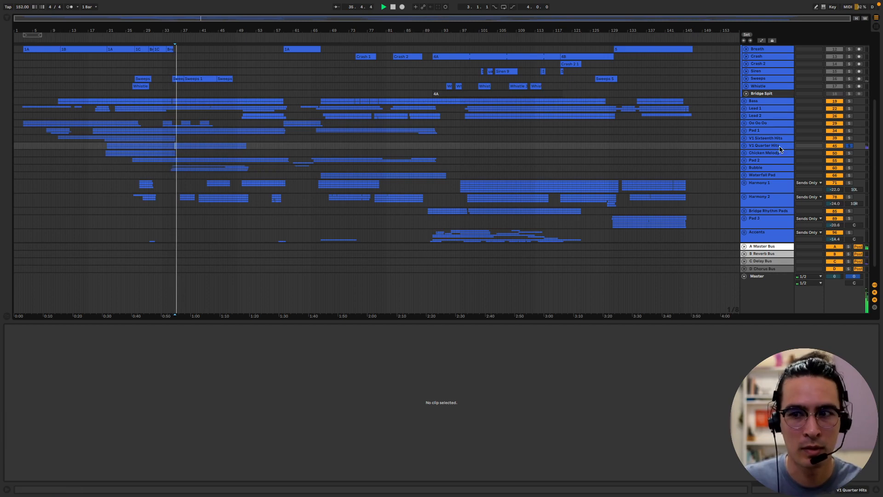
Switch the solo to the Bubble group and unfold it to show its melody and pad tracks.
left_click(849, 167)
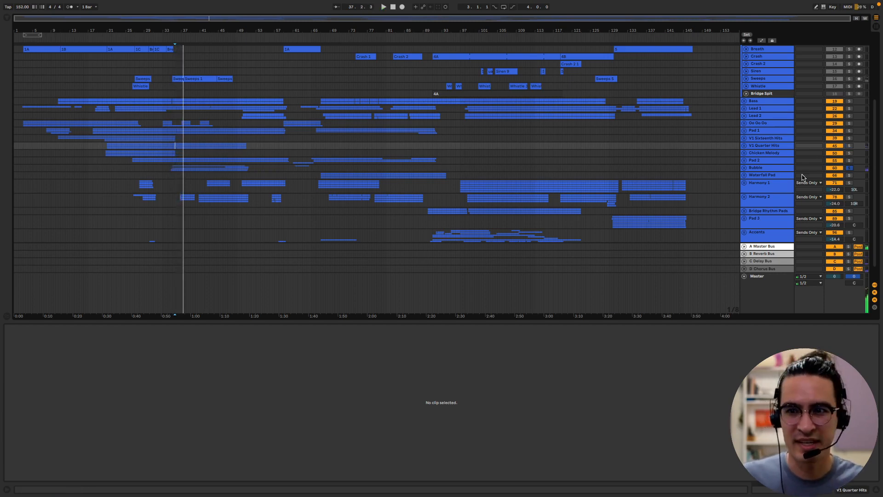
left_click(744, 168)
scroll(745, 190, "down", 2)
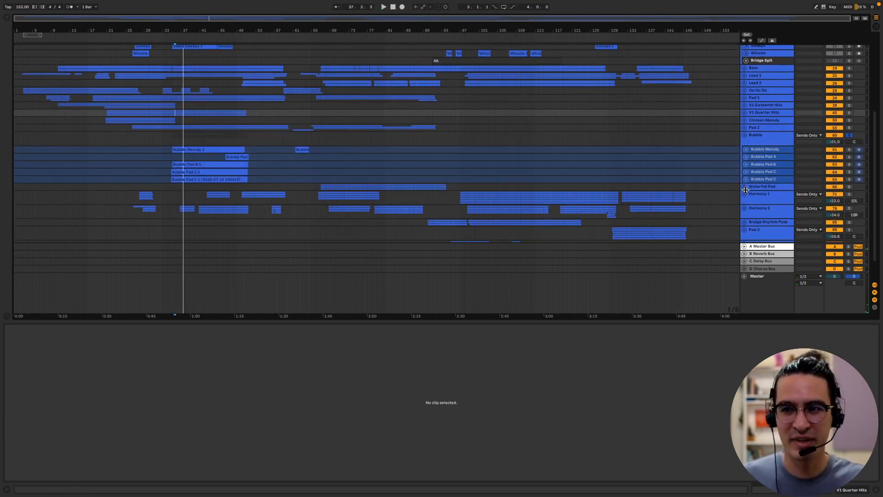
Raise the soloed Bubble group's volume to about -12 dB and start playback from position 32.4.1.
left_click(171, 156)
key("space")
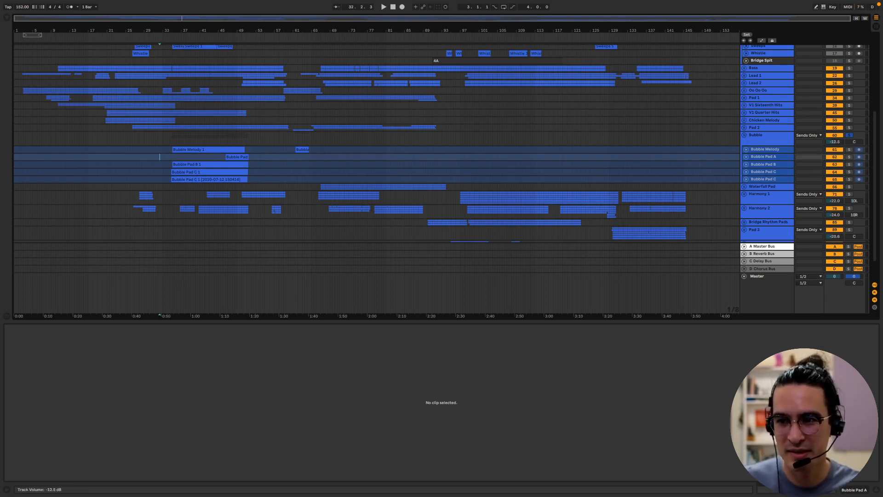
left_click(161, 158)
key("space")
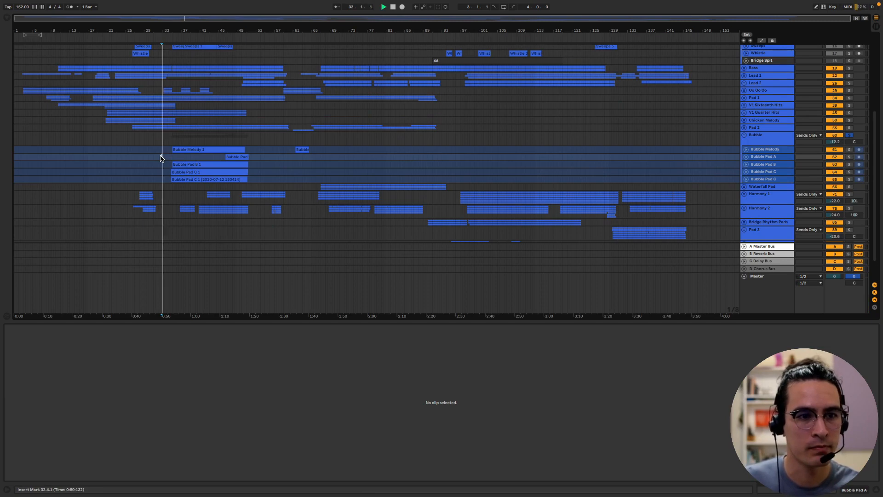
Clear the Bubble solo to hear the full mix and raise the Bubble group's volume to -10.7 dB.
left_click(848, 129)
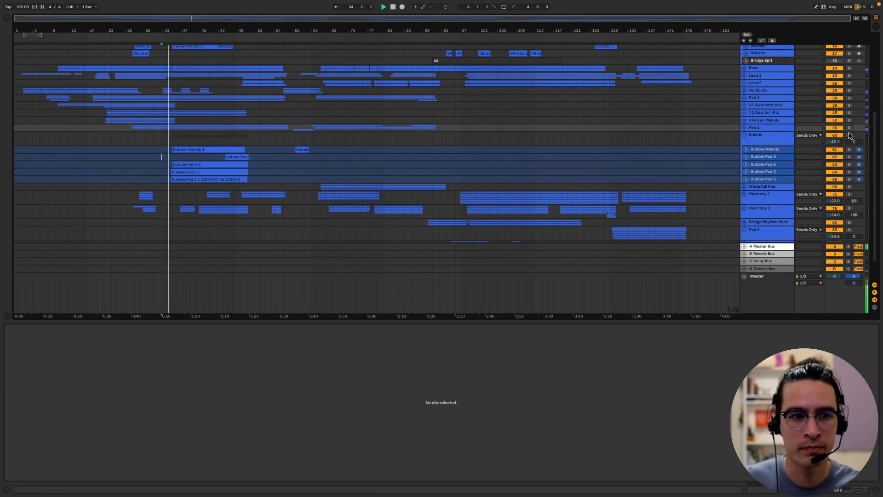
left_click_drag(849, 135, 839, 144)
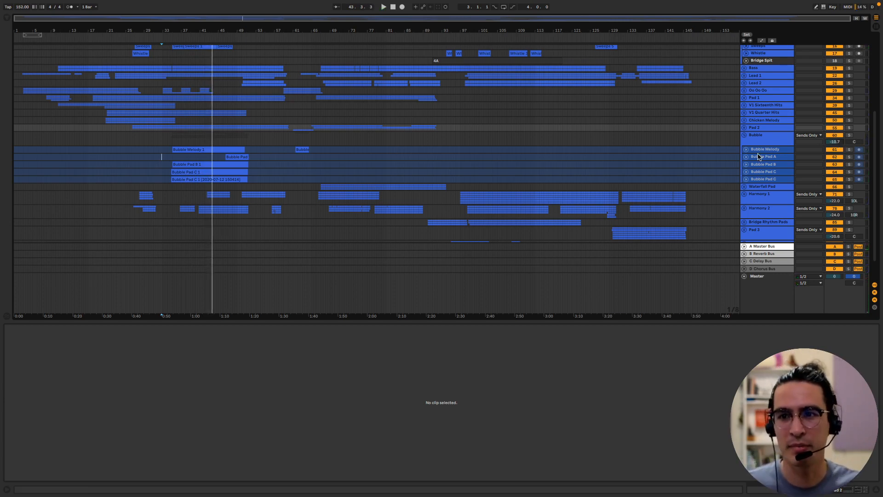
Solo the Harmony 2 group and play it from position 36.2.1.
scroll(445, 164, "up", 2)
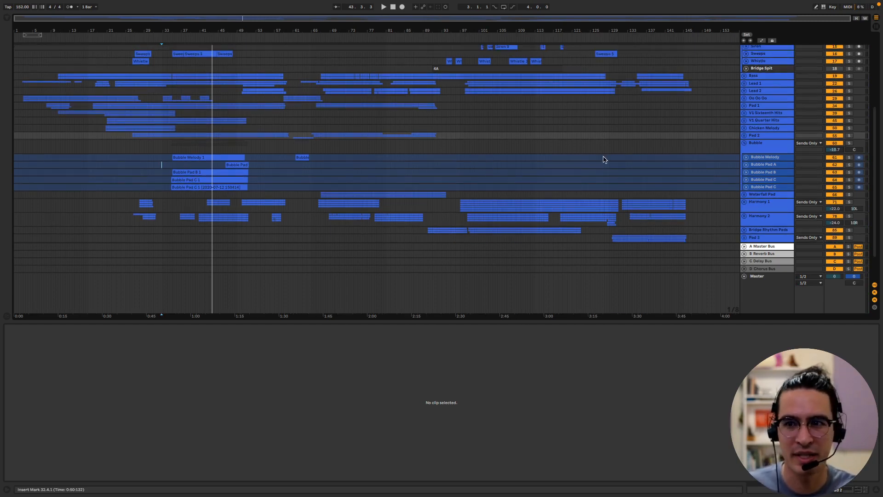
scroll(637, 194, "down", 1)
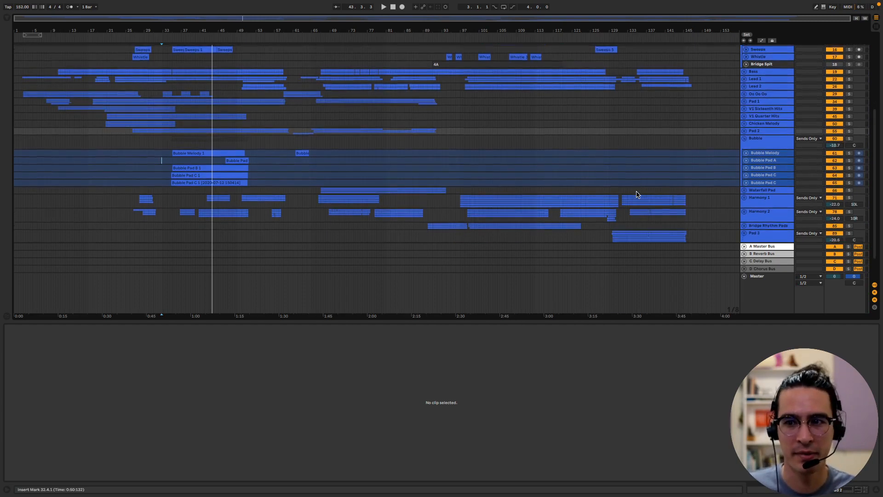
scroll(636, 194, "down", 7)
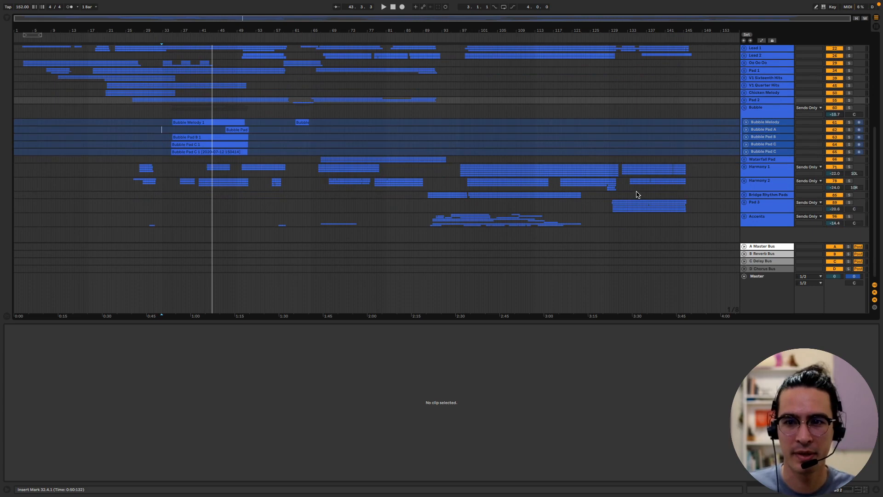
left_click(848, 182)
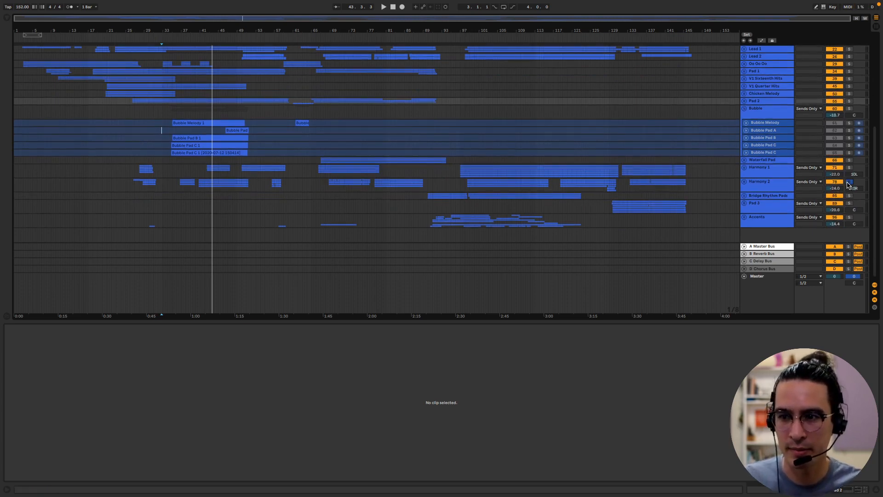
left_click(177, 185)
key("space")
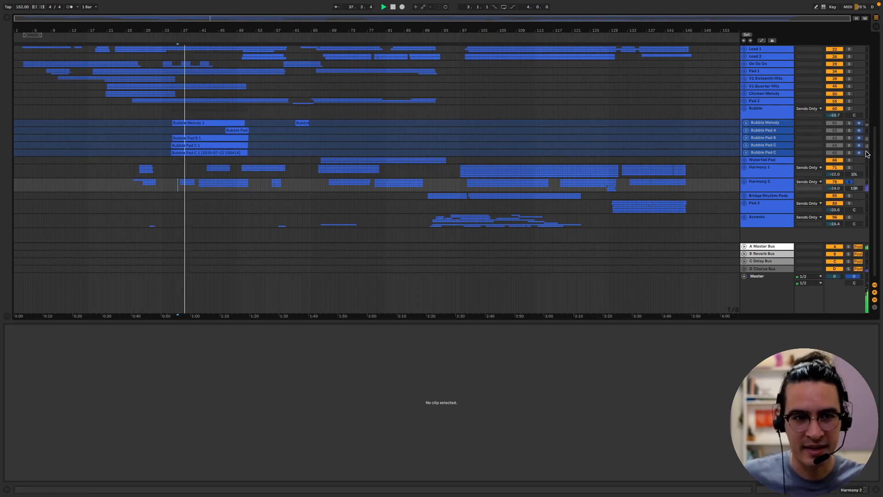
Replay Harmony 2 from position 36.2.1 and solo the Lead 1 group alongside it during playback.
scroll(786, 199, "up", 2)
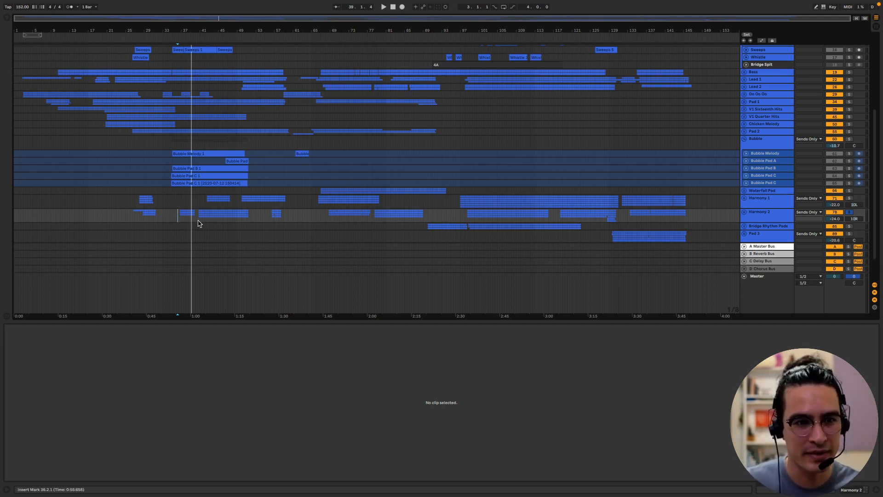
key("space")
scroll(641, 201, "down", 3)
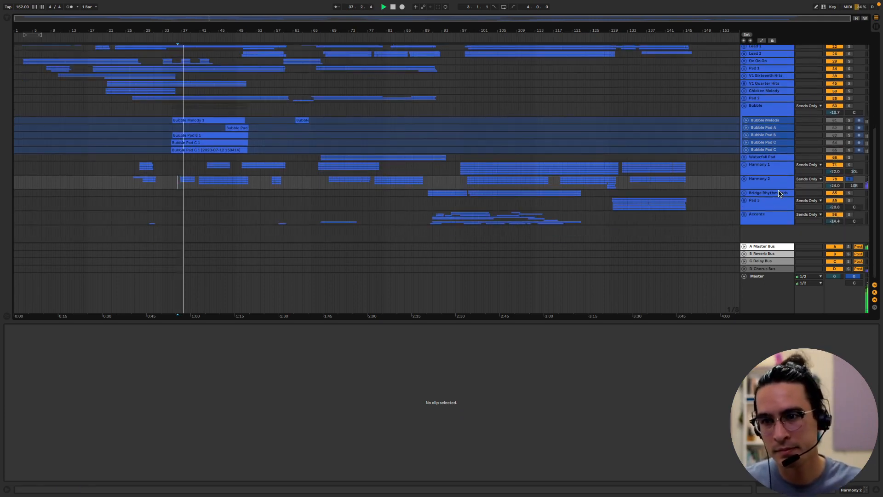
scroll(838, 127, "up", 3)
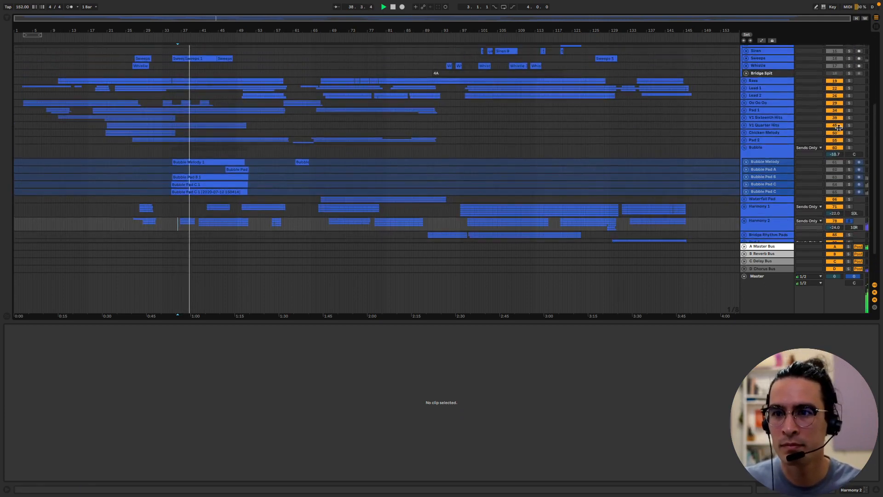
left_click(849, 88)
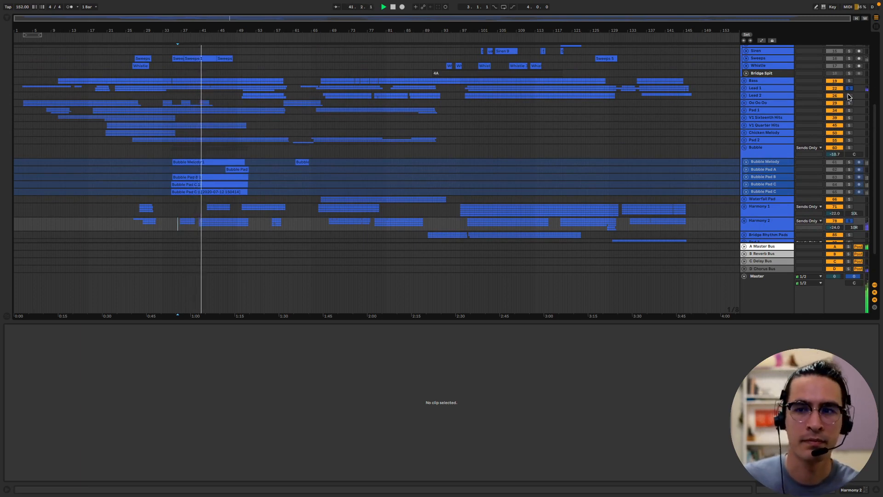
left_click(850, 89)
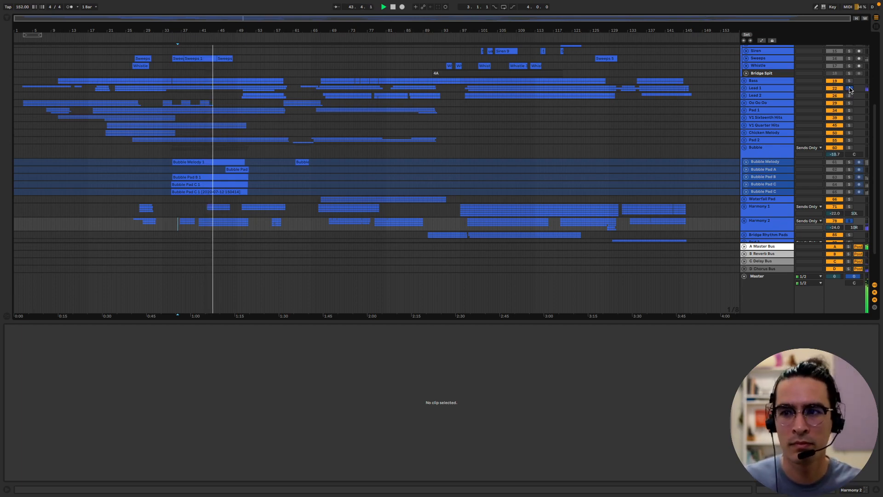
Add the Bubble group to the solos, lower its volume to -17.8 dB and fold it.
scroll(803, 119, "down", 2)
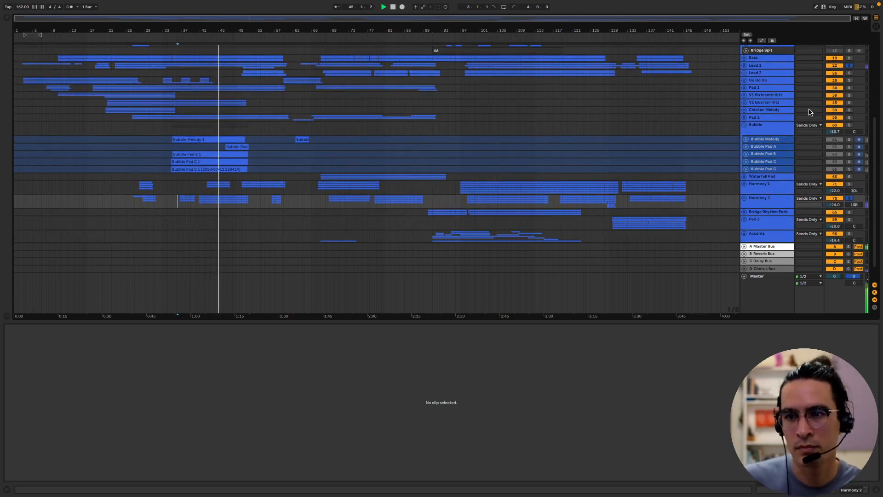
left_click(848, 126)
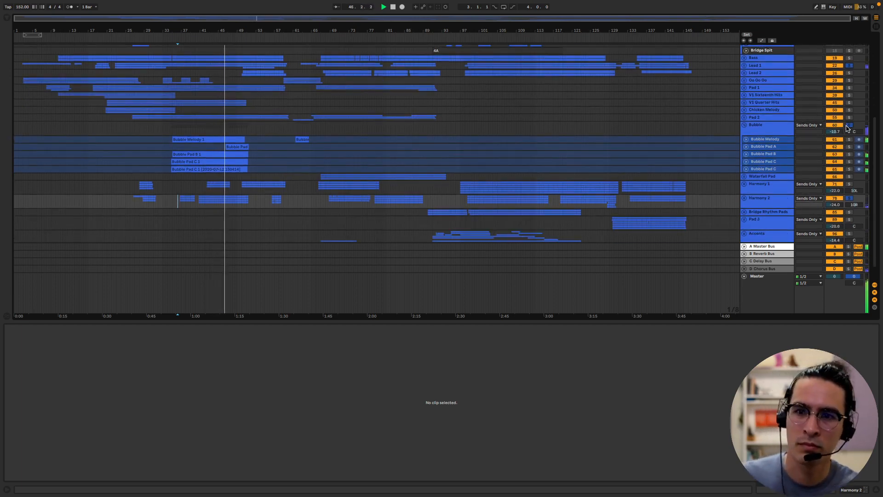
left_click_drag(835, 132, 835, 147)
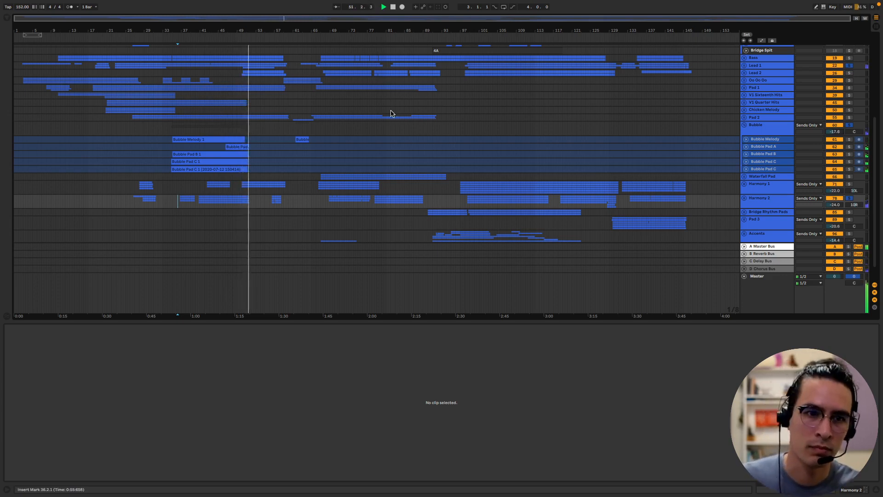
left_click(745, 125)
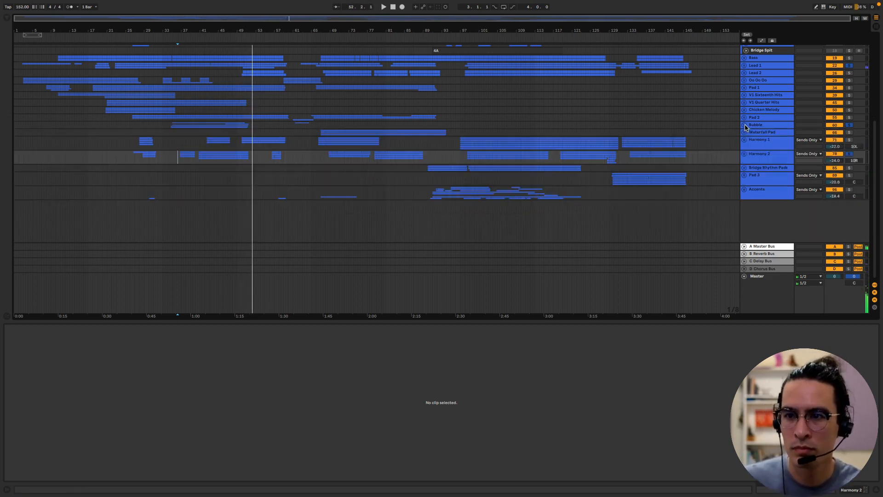
Solo the Lead 2 group together with Lead 1, Bubble and Harmony 2, and play them from position 51.1.3.
scroll(368, 157, "up", 3)
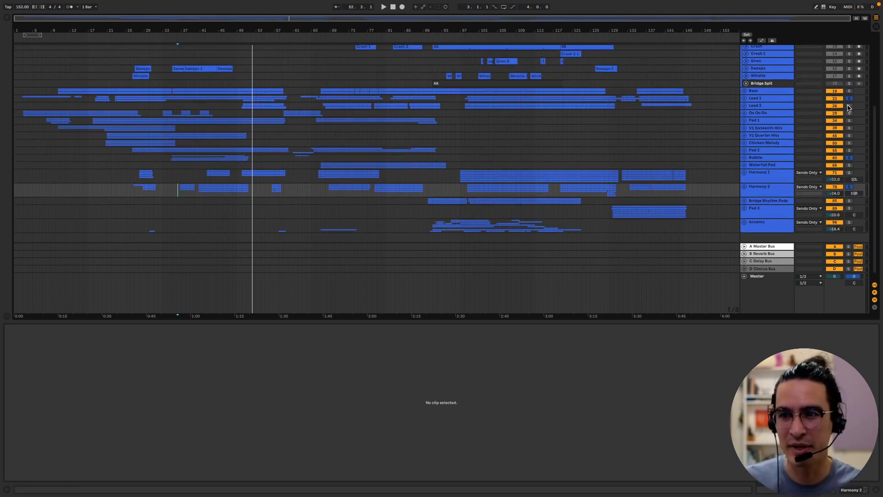
left_click(244, 107)
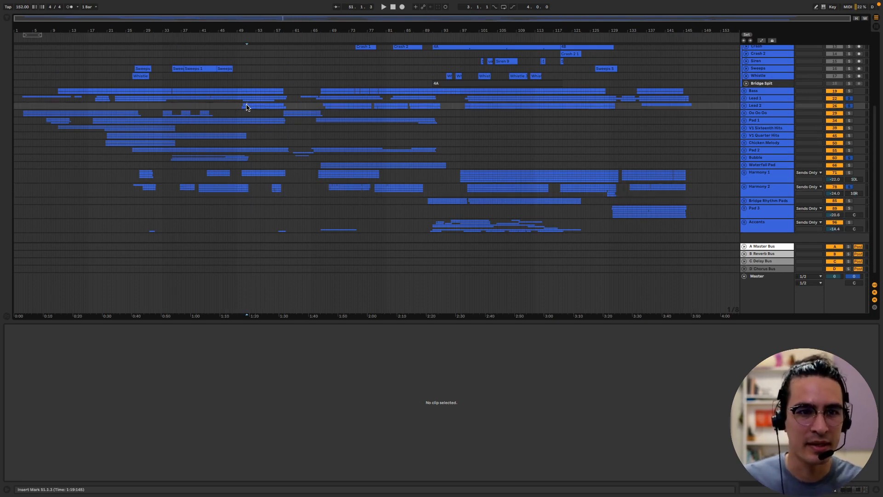
key("space")
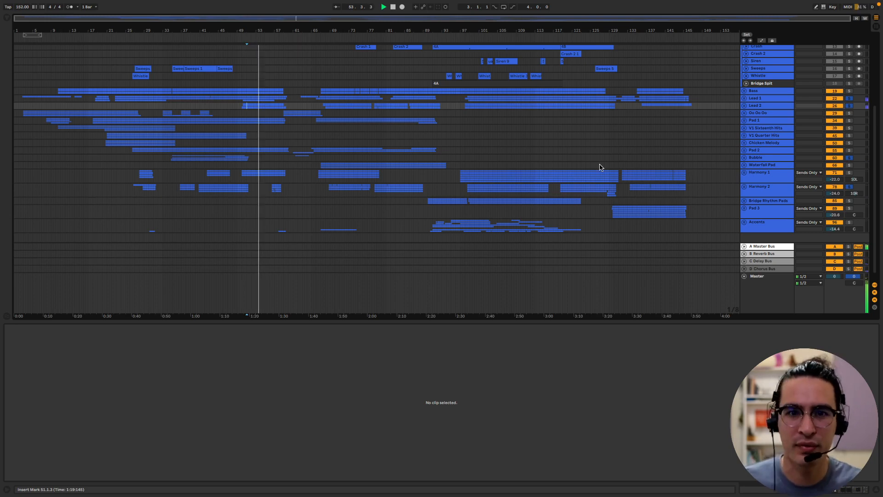
scroll(601, 166, "up", 3)
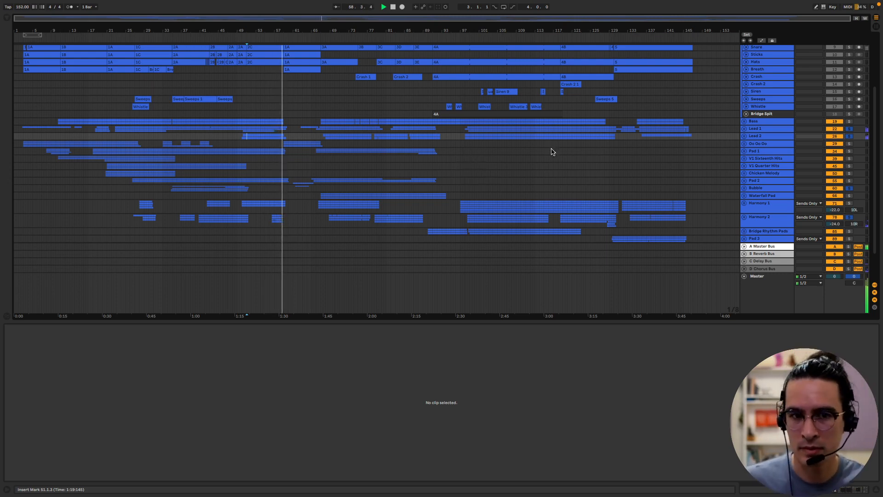
Clear all the group solos and highlight the Lead 1 and Lead 2 clips from about bar 50 to bar 59.
left_click(848, 130)
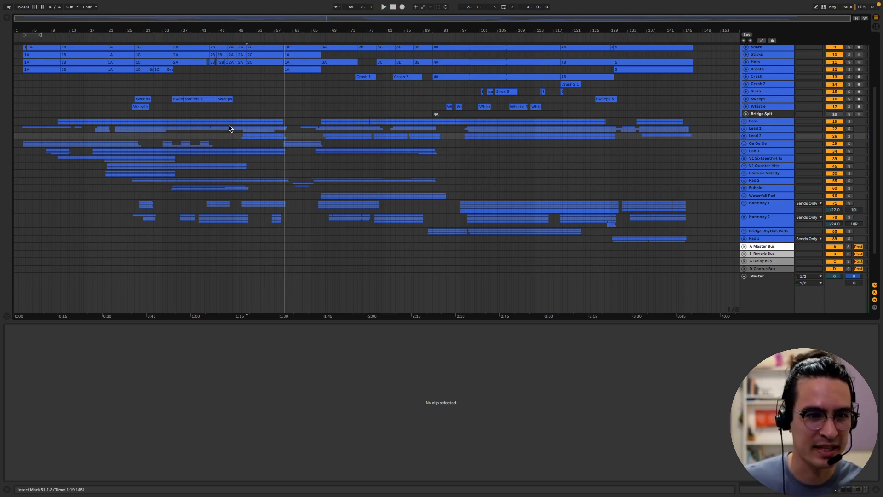
left_click_drag(244, 130, 285, 134)
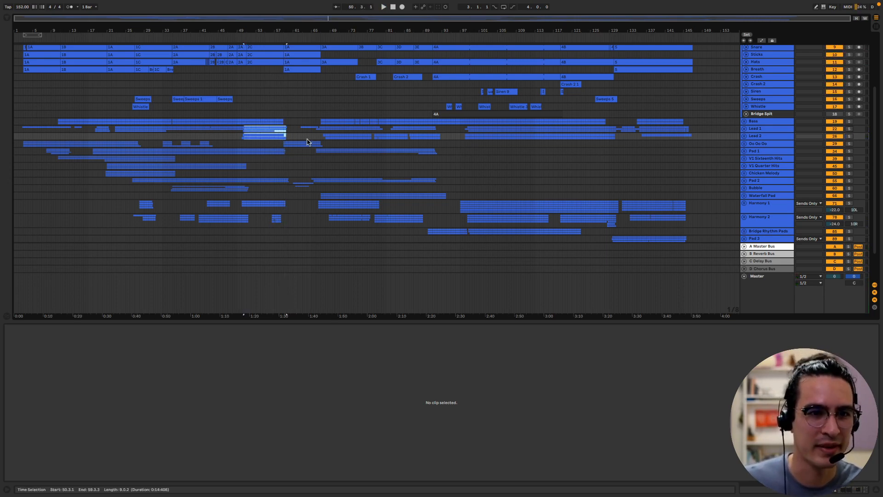
left_click(315, 173)
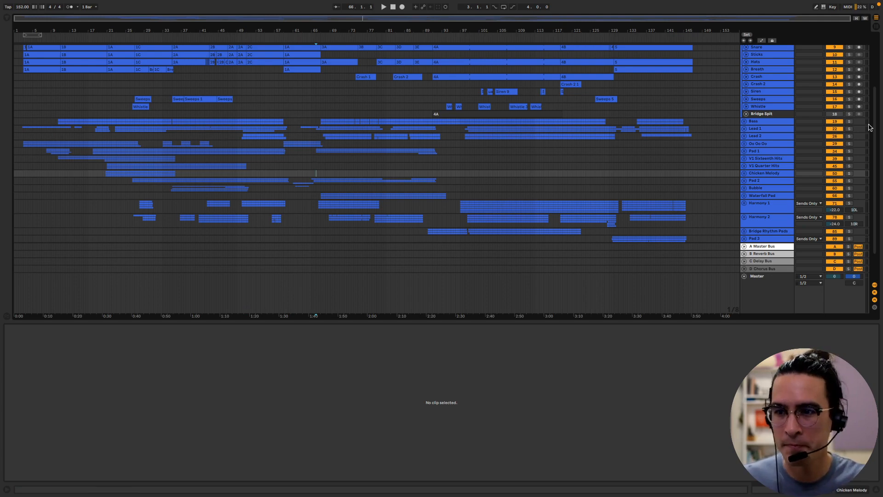
Fold the Percussion group so the remaining track groups fit in the arrangement, and place the insert mark at 64.4.3.
scroll(785, 174, "up", 6)
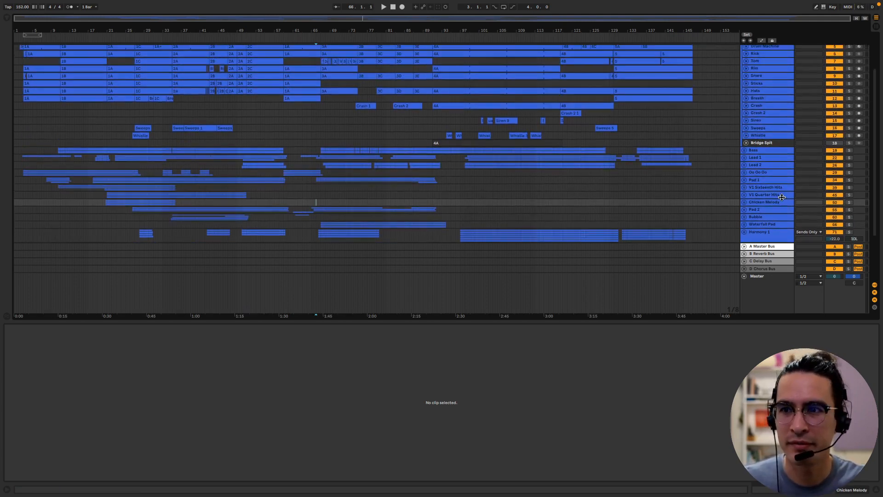
left_click(748, 80)
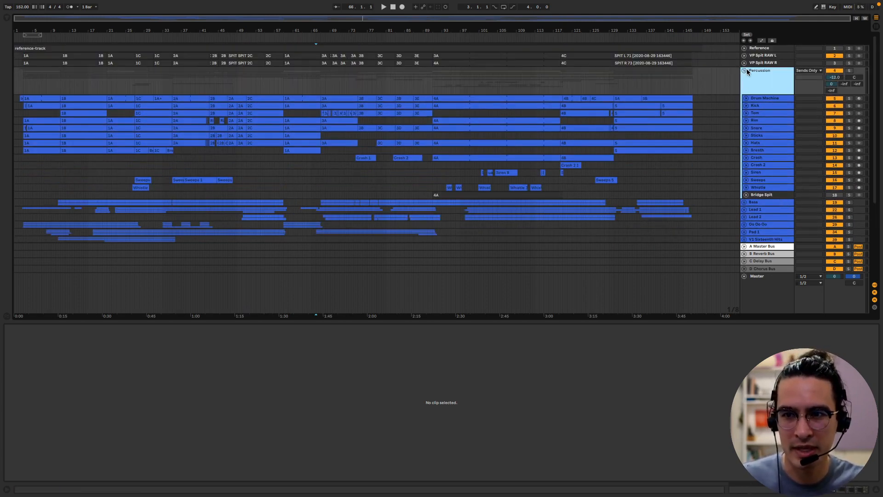
left_click(744, 71)
scroll(756, 164, "down", 1)
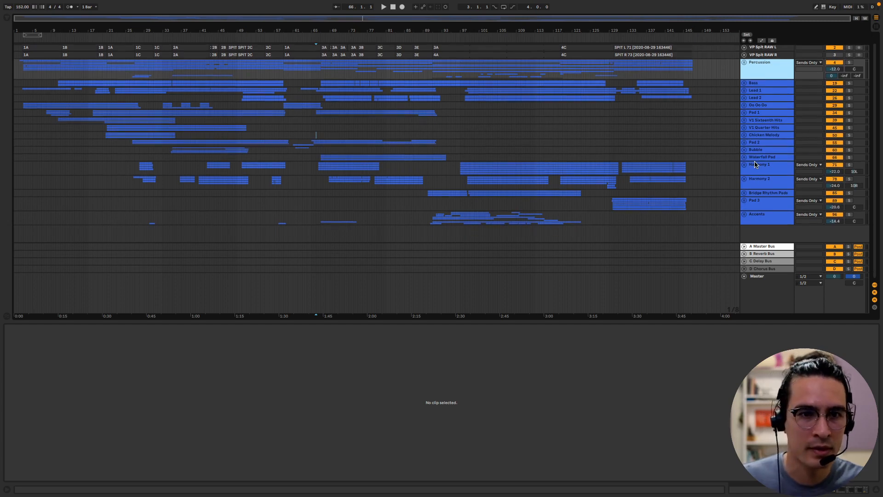
left_click(310, 98)
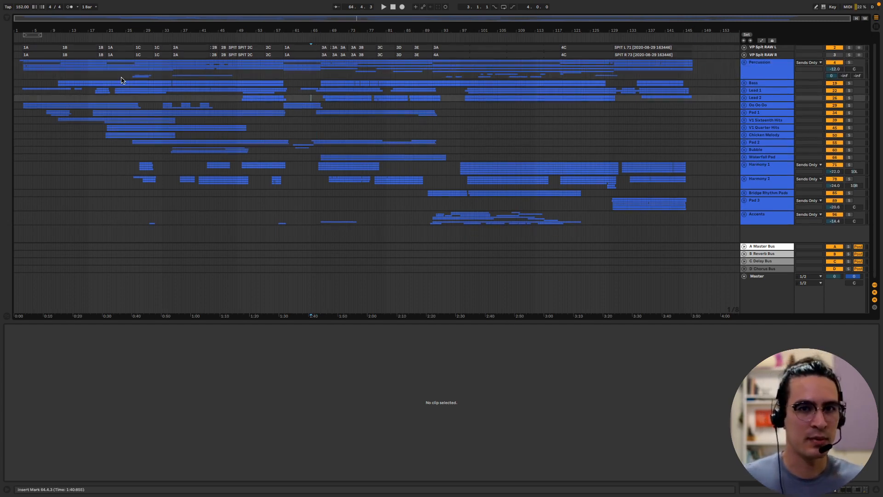
Highlight the song sections in turn across the track groups: about bars 22 to 35, 35 to 60, and 65 to 97.
left_click_drag(114, 76, 172, 219)
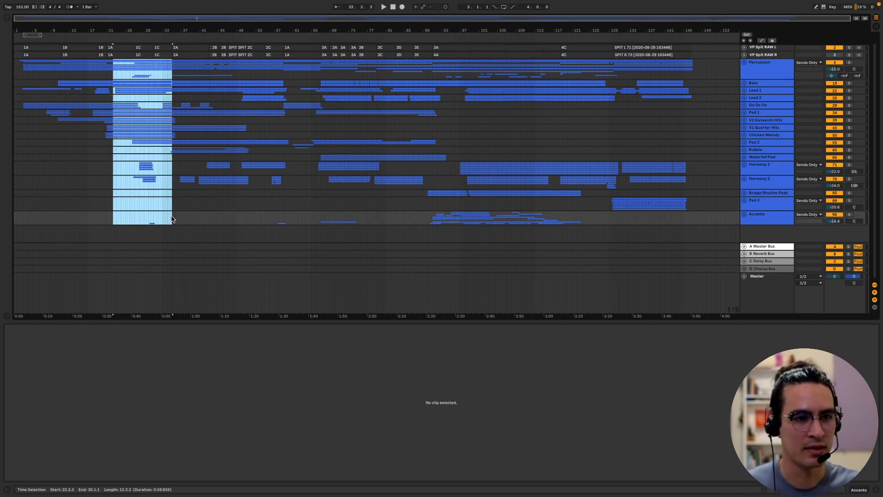
left_click(176, 91)
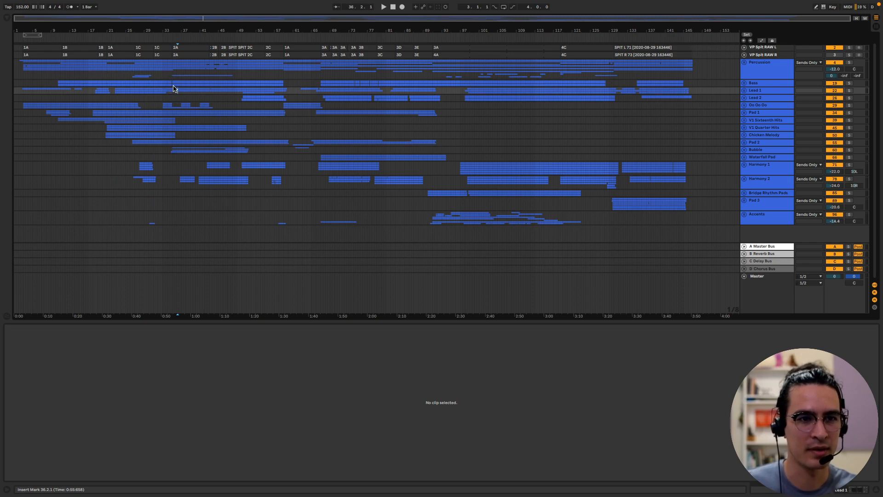
left_click_drag(173, 89, 288, 229)
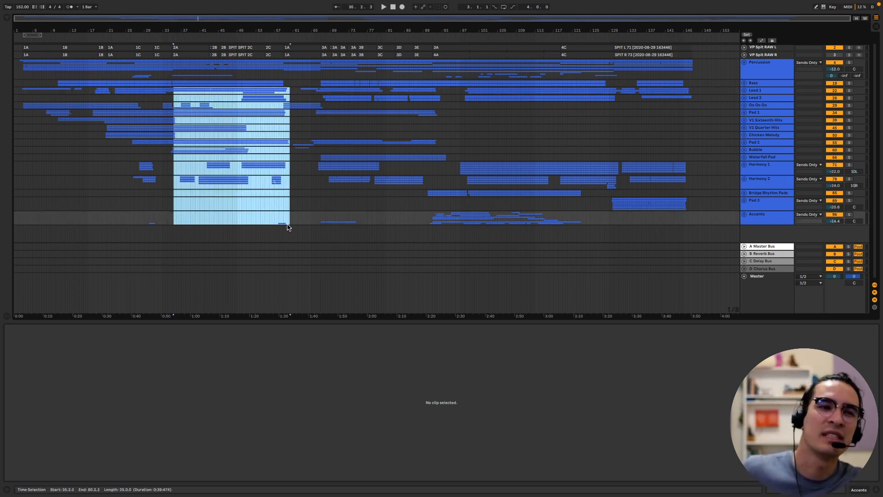
left_click(348, 120)
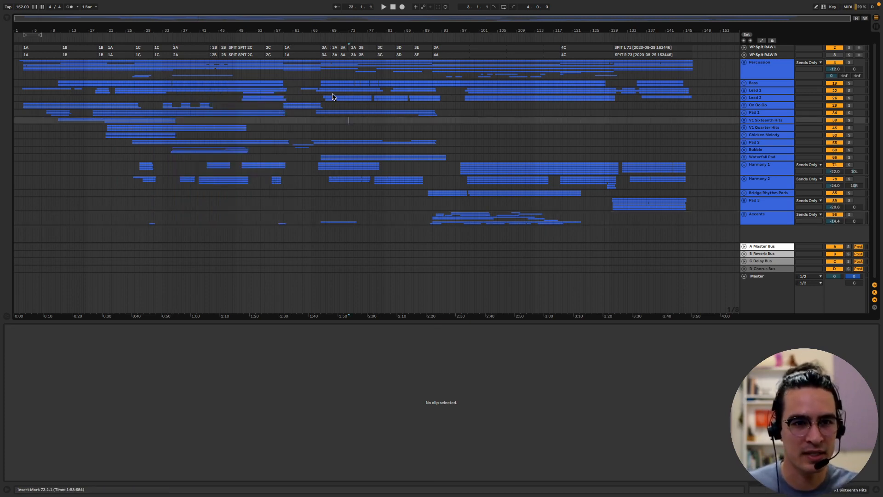
left_click_drag(313, 84, 462, 215)
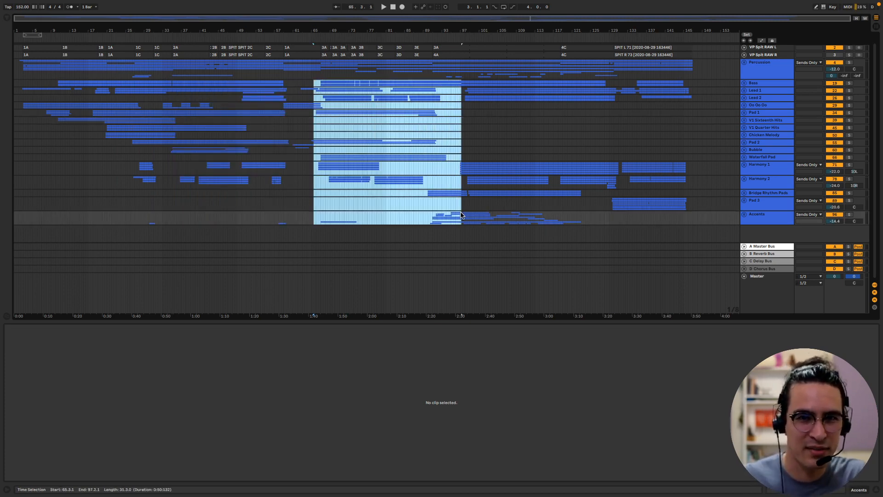
Select the Lead 1 and Lead 2 groups together and unfold both.
left_click(751, 91)
left_click(754, 98)
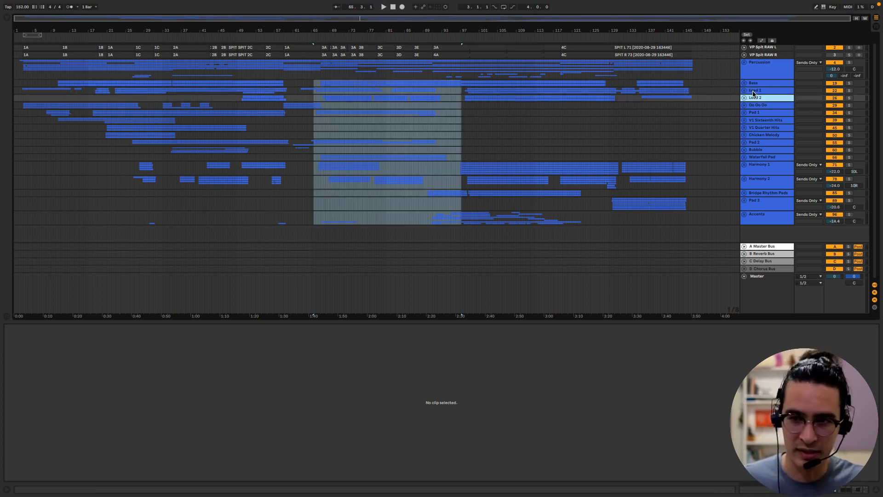
left_click(750, 90, "shift")
left_click(744, 91)
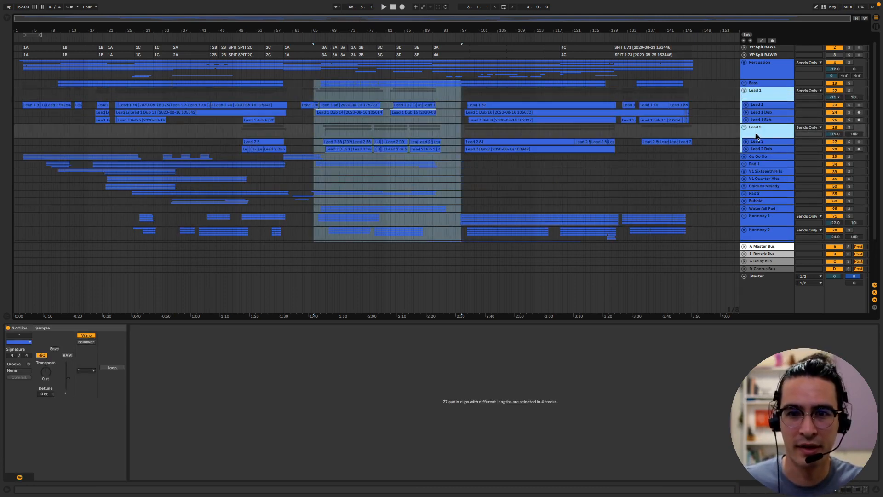
Solo the Lead 1 and Lead 2 groups and play them from the Lead 1 Dub clip starting at 66.1.1.
left_click(848, 91)
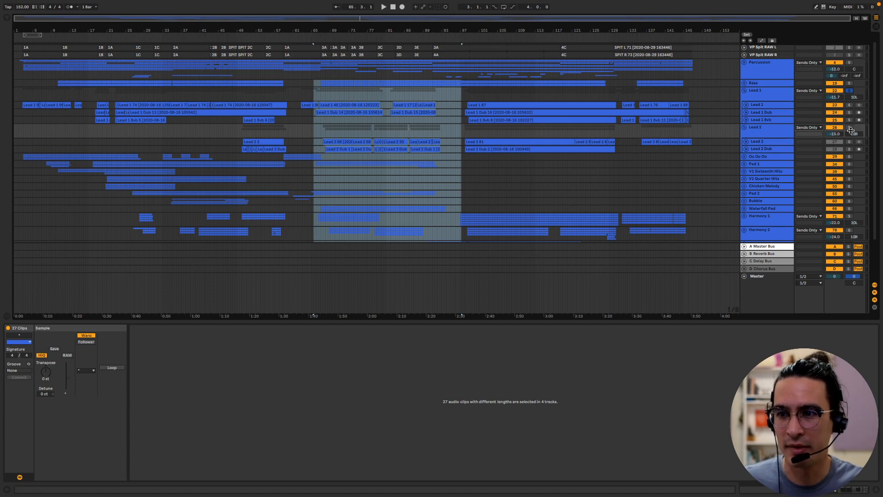
left_click(319, 112)
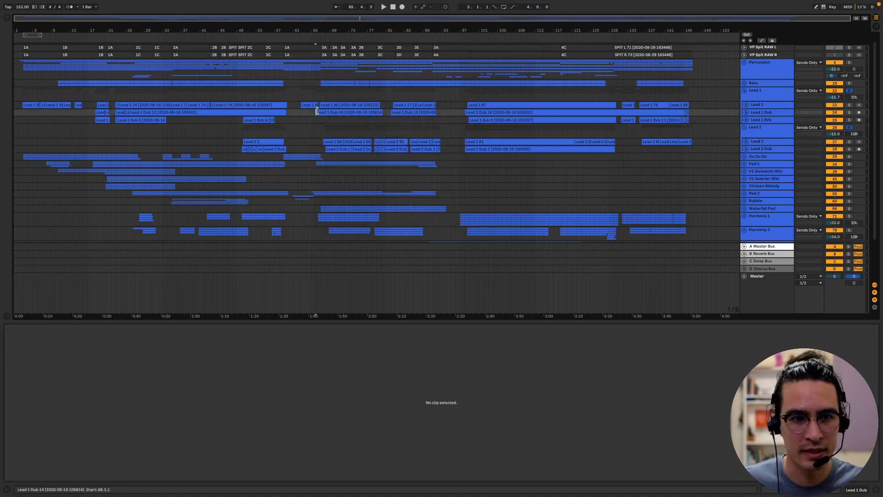
key("space")
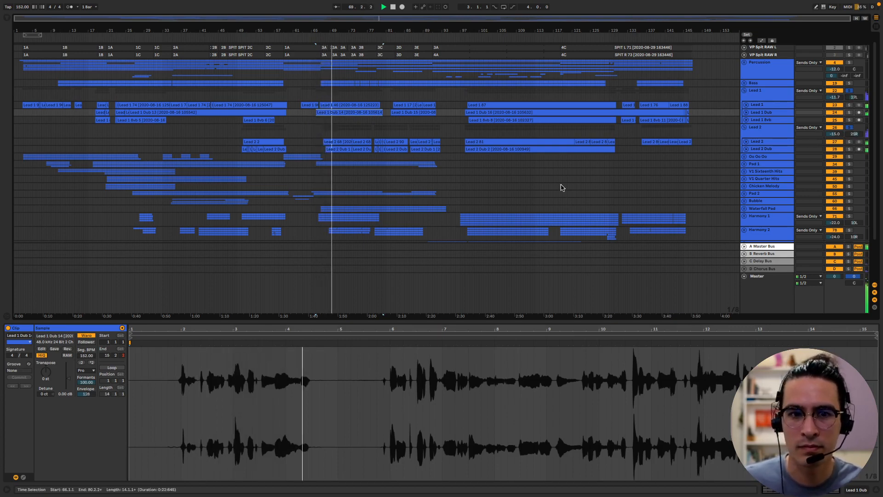
Add the Waterfall Pad group to the solos during playback, unfold it and set its volume to -17.4 dB.
scroll(562, 186, "down", 4)
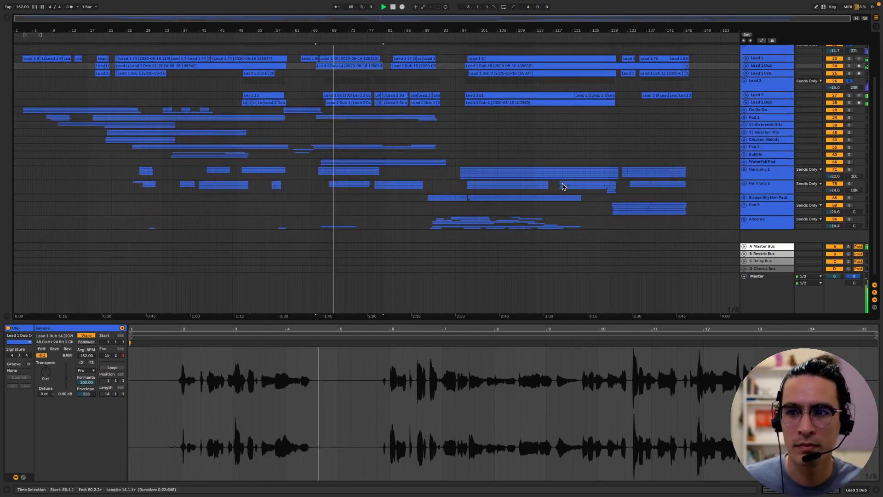
left_click(849, 162)
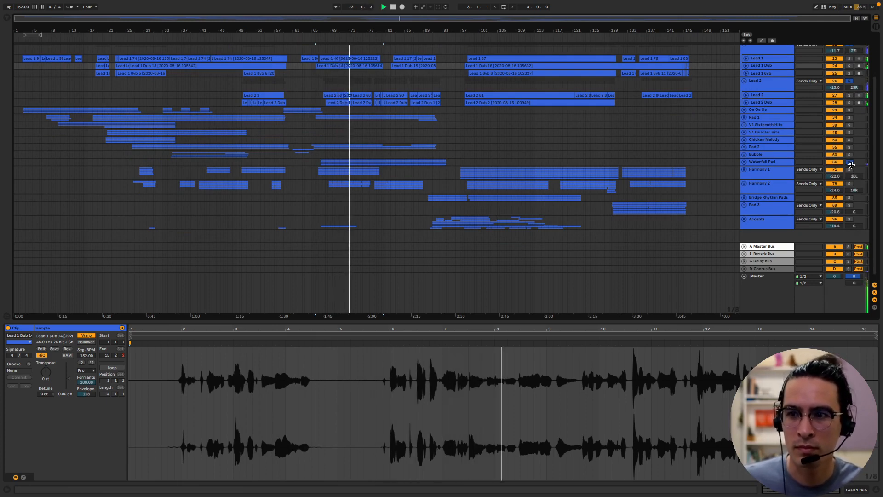
key("Right")
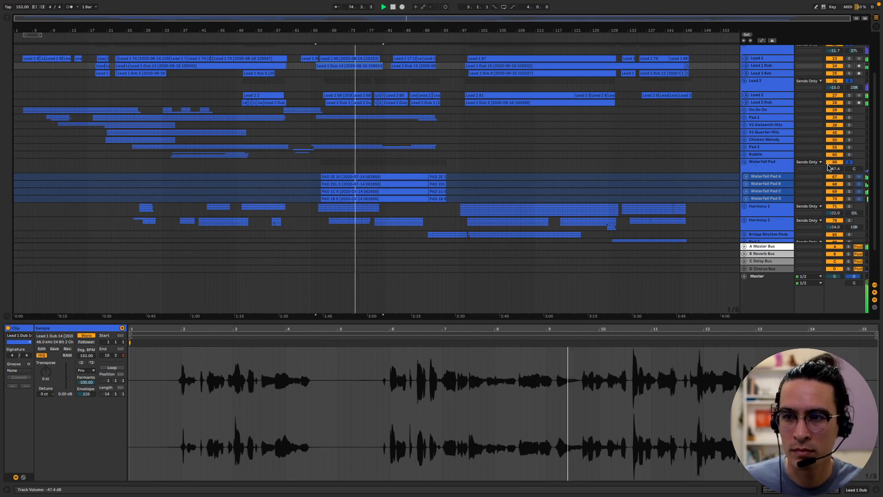
left_click_drag(833, 169, 832, 160)
Add the Harmony 1 and Harmony 2 groups to the soloed groups while the song plays.
scroll(754, 203, "down", 3)
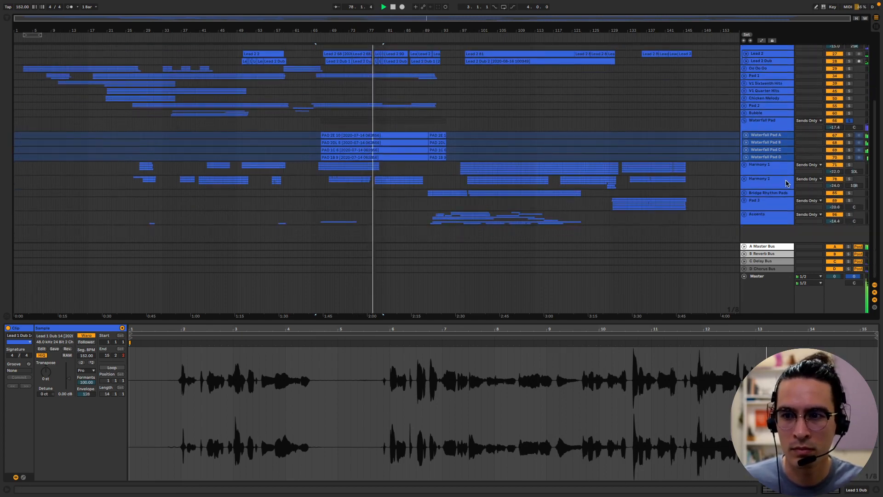
left_click(850, 165, "super")
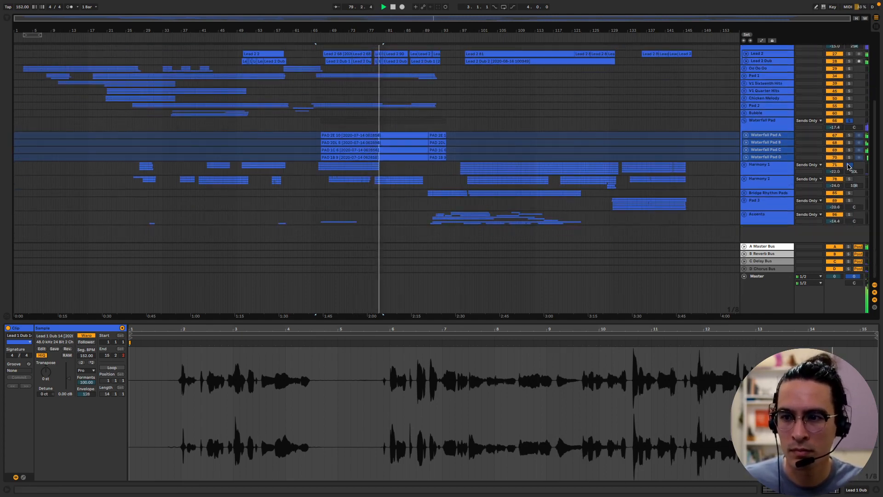
left_click(849, 179, "super")
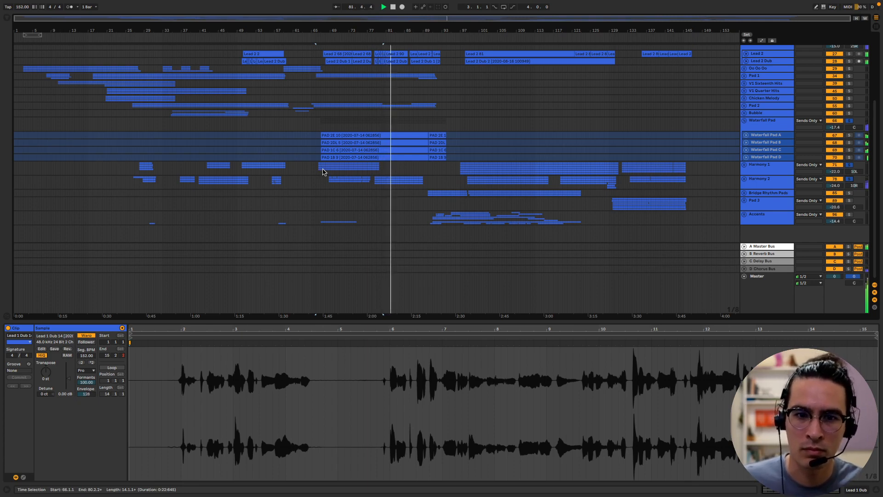
Try the Pad 1 group in the solo mix during playback and take it out again.
scroll(326, 173, "up", 1)
scroll(331, 173, "up", 5)
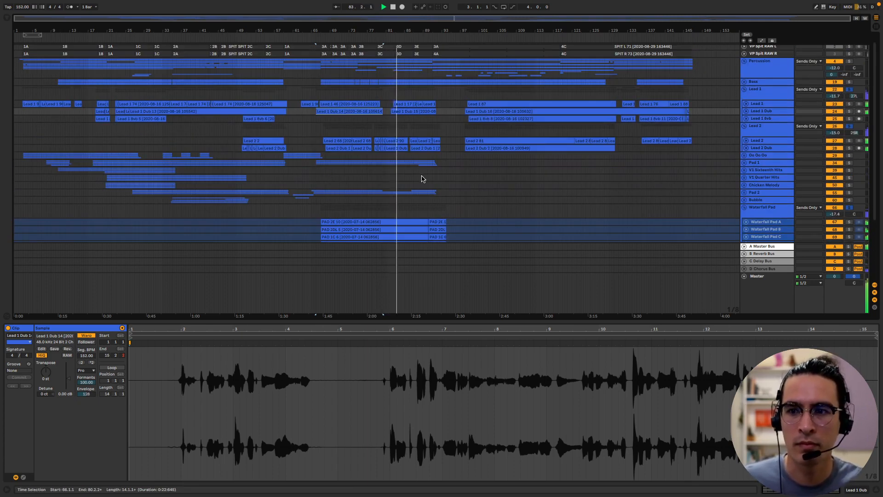
scroll(423, 181, "up", 1)
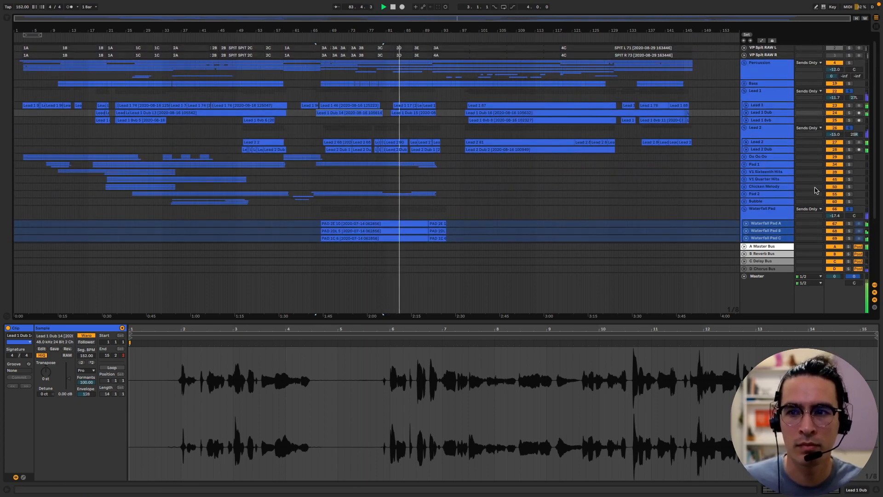
left_click(850, 165)
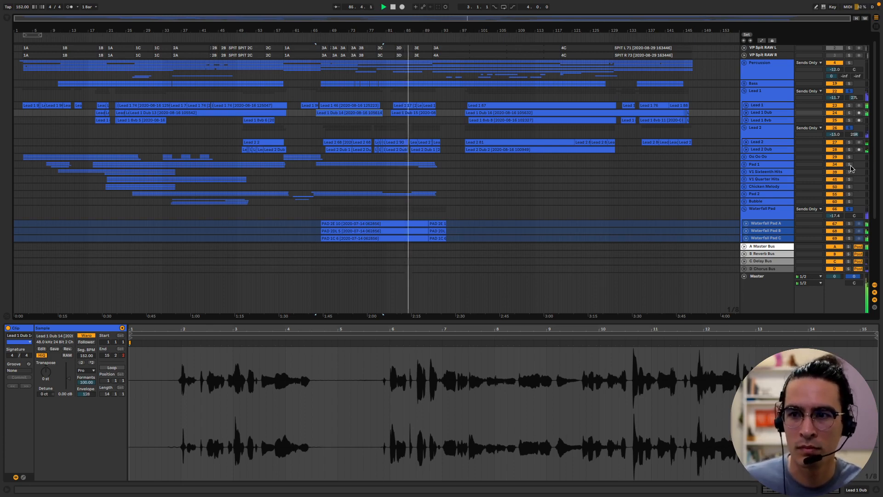
left_click(849, 165)
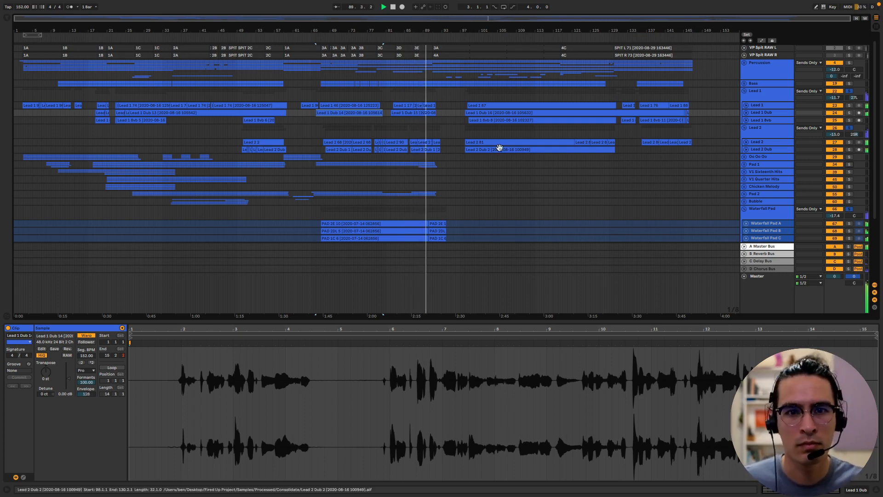
Stop playback and unfold the Waterfall Pad A to D tracks together to show their waveforms.
scroll(491, 147, "down", 4)
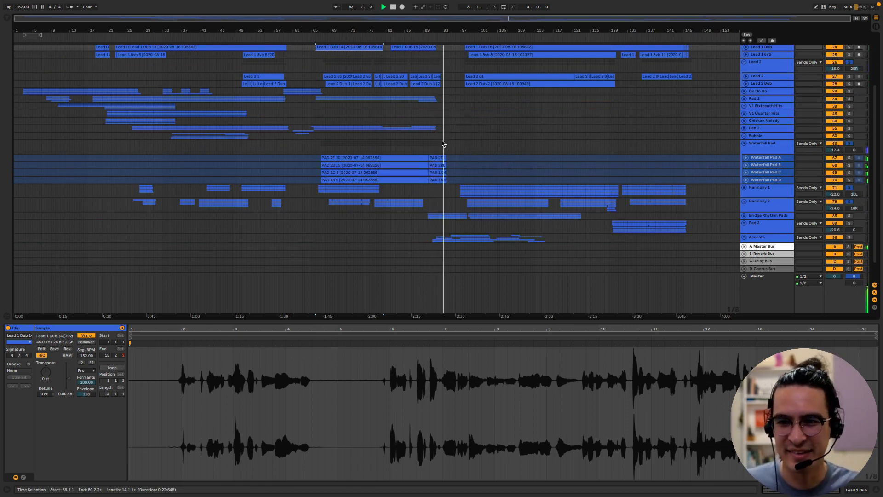
scroll(443, 144, "up", 3)
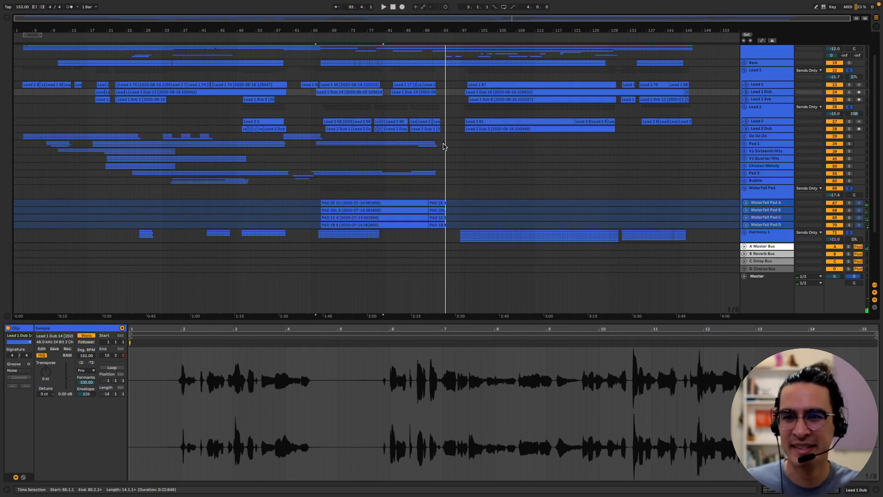
left_click(427, 203)
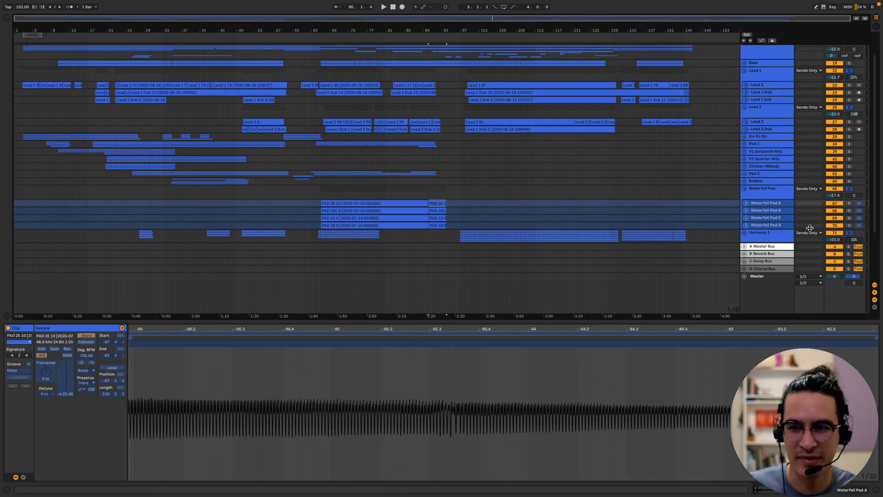
left_click(767, 226, "shift")
left_click(746, 202)
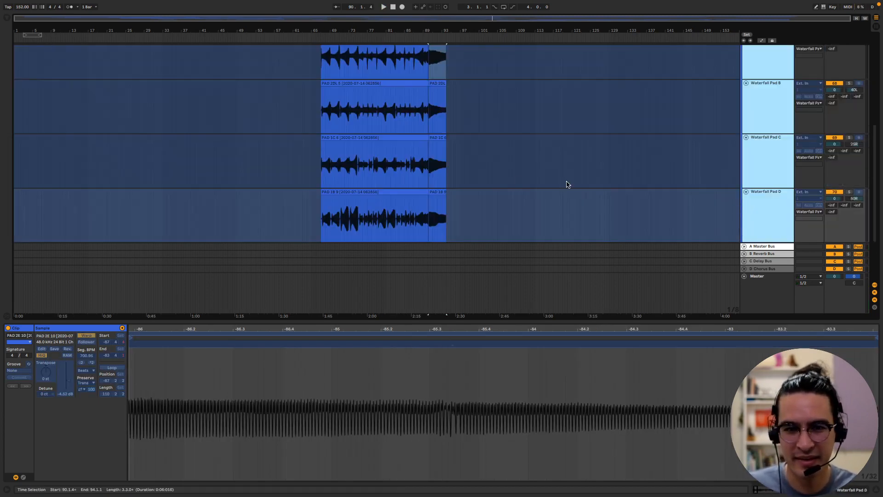
Place the insert mark at 90.1.3 on Waterfall Pad A, where its two clips meet.
scroll(566, 184, "down", 1)
scroll(517, 184, "up", 6)
left_click(431, 137)
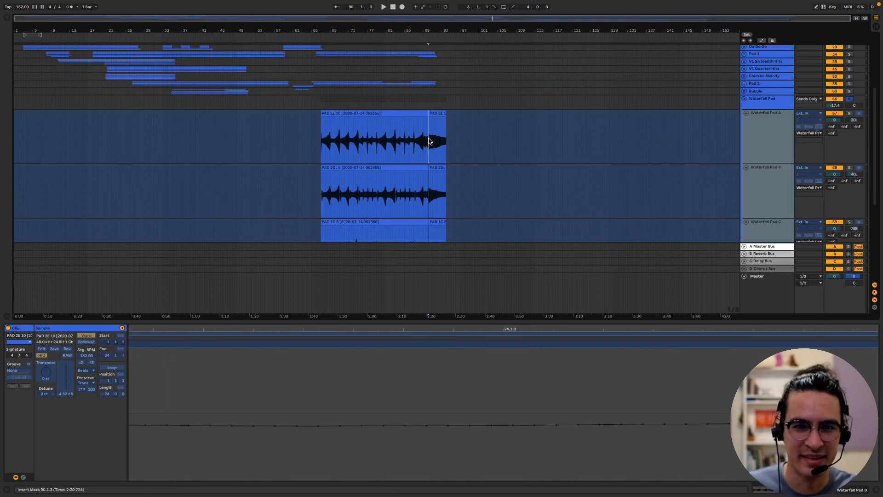
Highlight the arrangement from 1.1.1 to 96.3.1 across the track groups down to Waterfall Pad A.
scroll(465, 138, "up", 5)
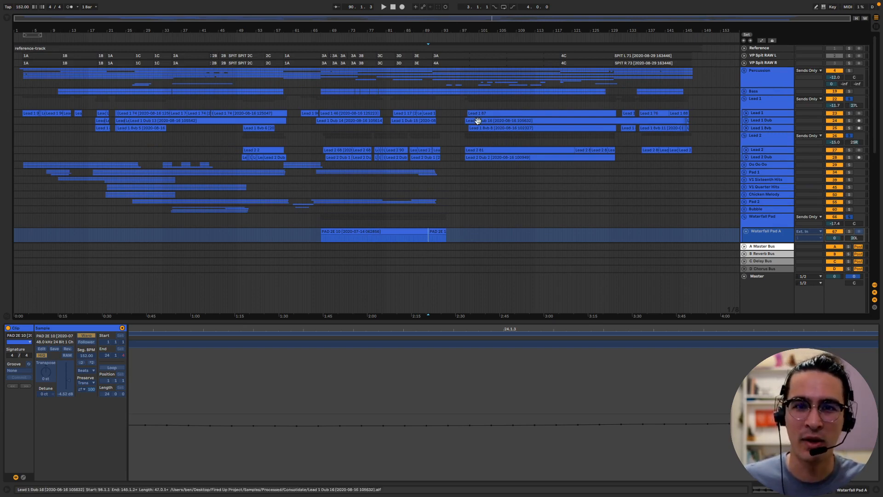
left_click_drag(449, 96, 454, 70)
left_click(603, 234)
left_click(502, 193)
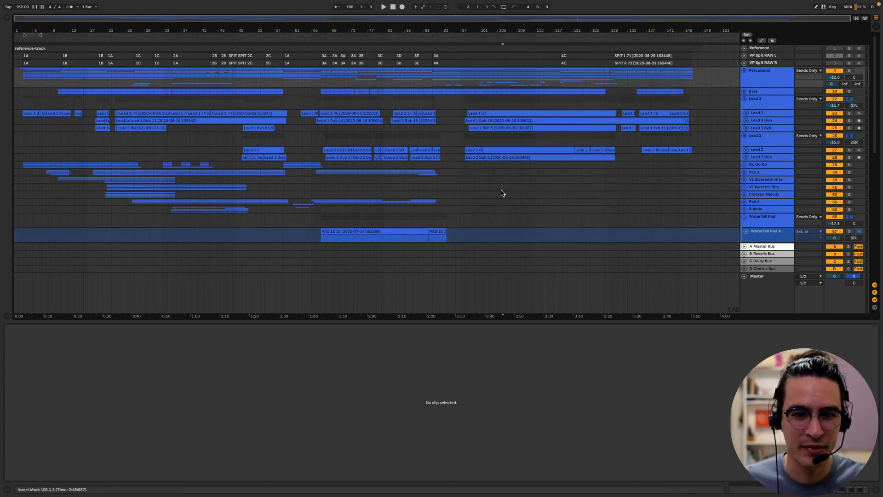
left_click_drag(457, 244, 4, 66)
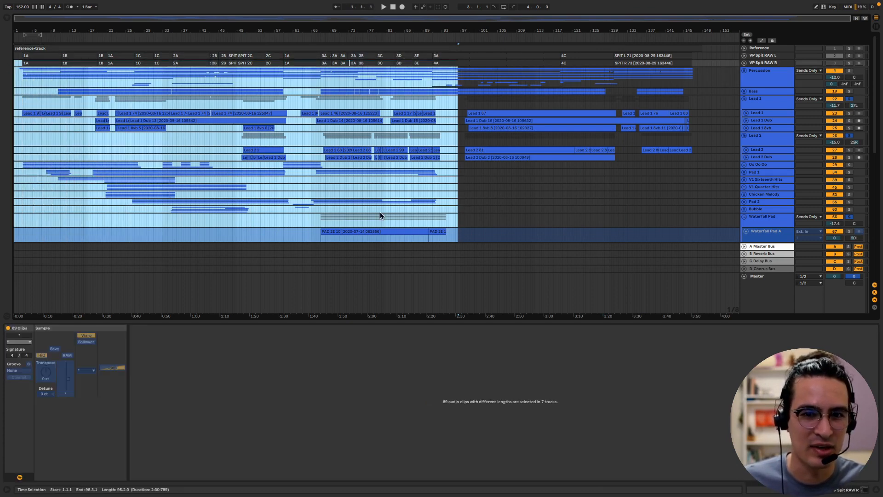
Clear the arrangement highlight and look over the waveforms of the Waterfall Pad tracks.
left_click(506, 236)
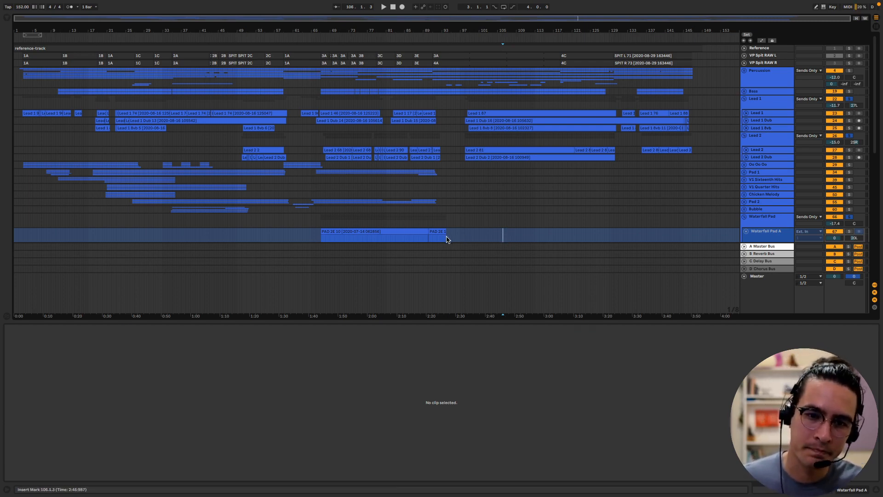
left_click_drag(446, 241, 639, 83)
left_click(593, 172)
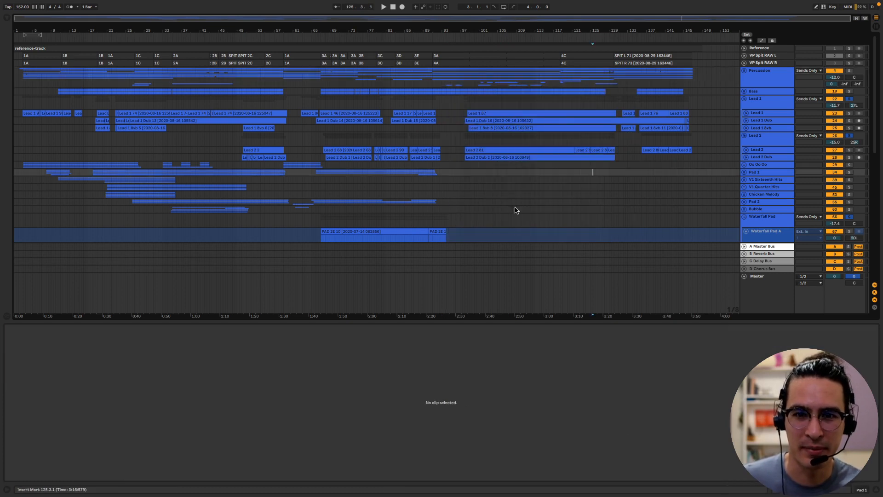
scroll(496, 218, "down", 5)
scroll(496, 219, "down", 1)
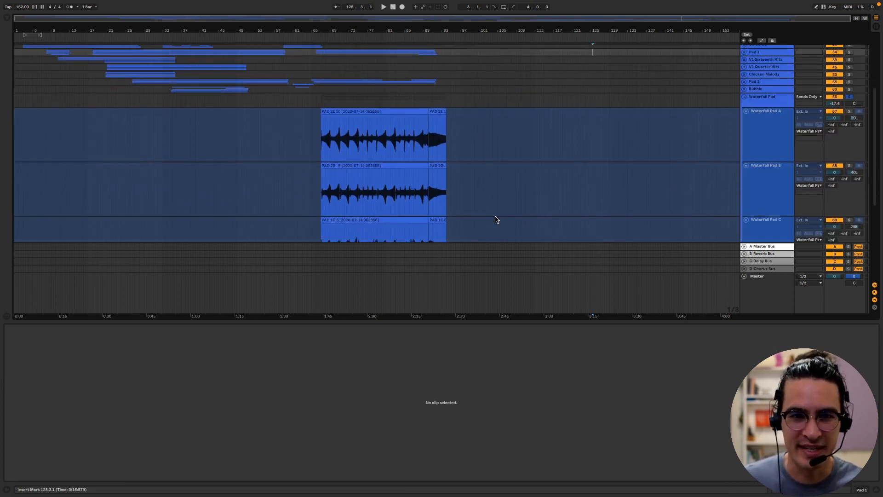
scroll(496, 218, "up", 6)
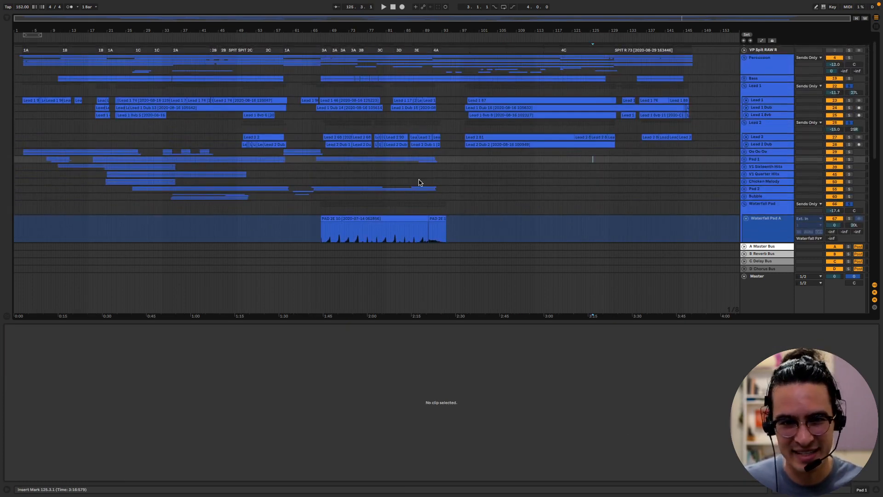
Play the soloed groups from 88.2.1 and lower the Waterfall Pad group's volume to -49.0 dB.
left_click(418, 182)
key("space")
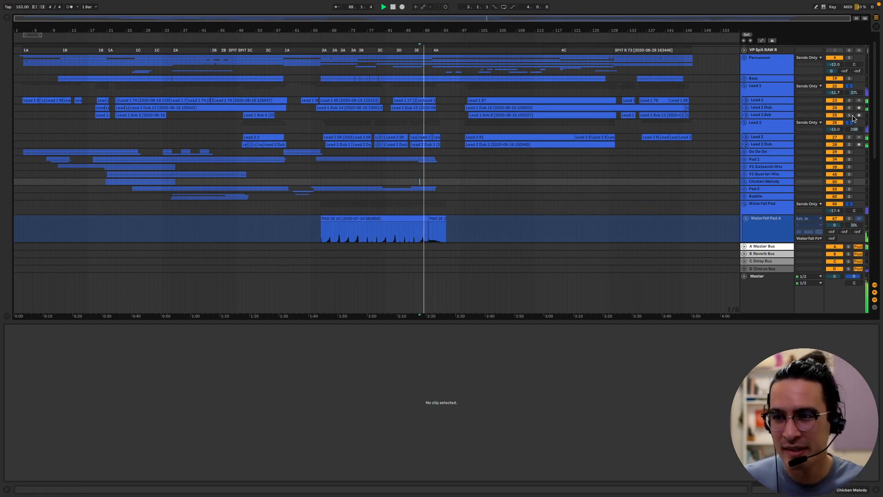
scroll(522, 171, "down", 2)
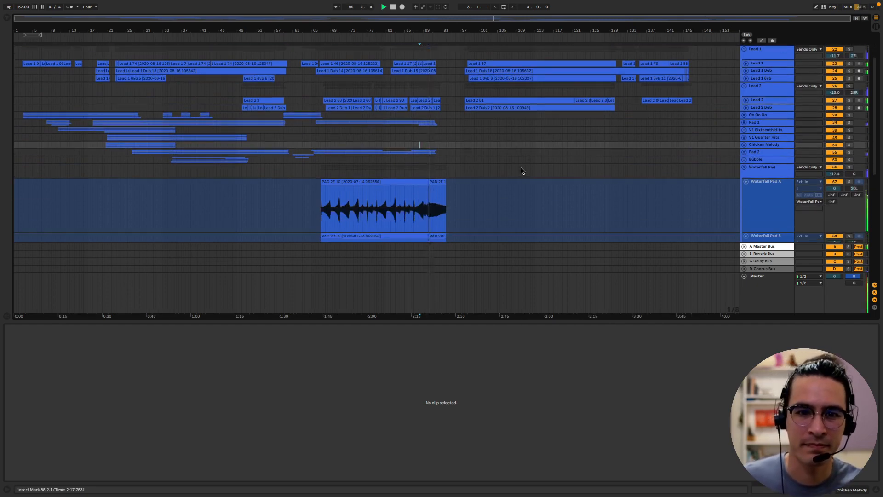
scroll(498, 190, "down", 5)
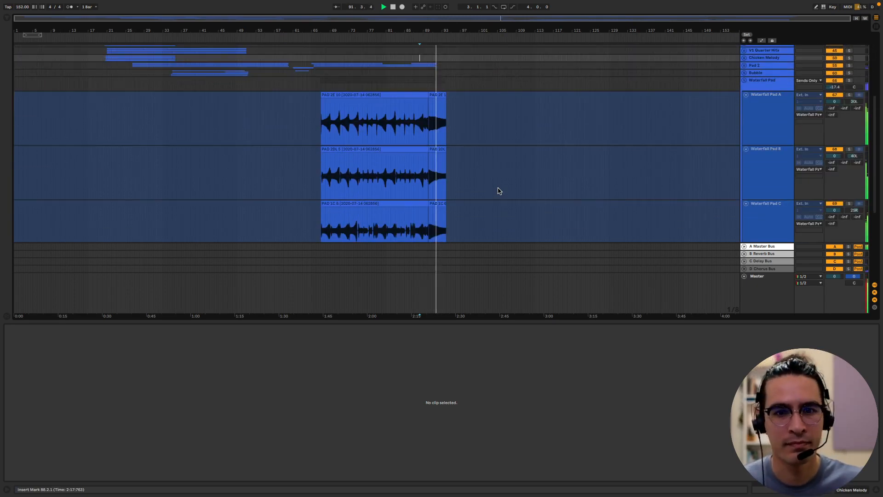
left_click_drag(835, 87, 835, 121)
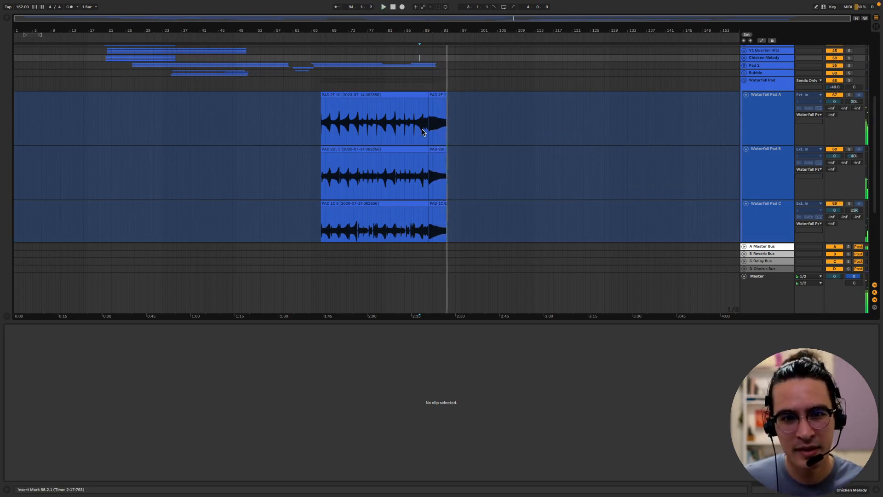
Replay the passage from about bar 87 and raise the Waterfall Pad group's volume to -24.2 dB.
left_click(422, 132)
scroll(508, 159, "down", 3)
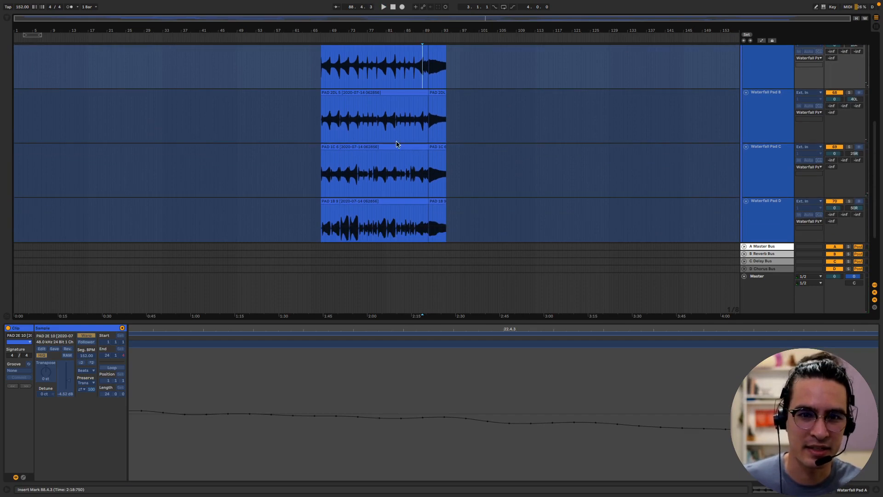
scroll(562, 164, "up", 1)
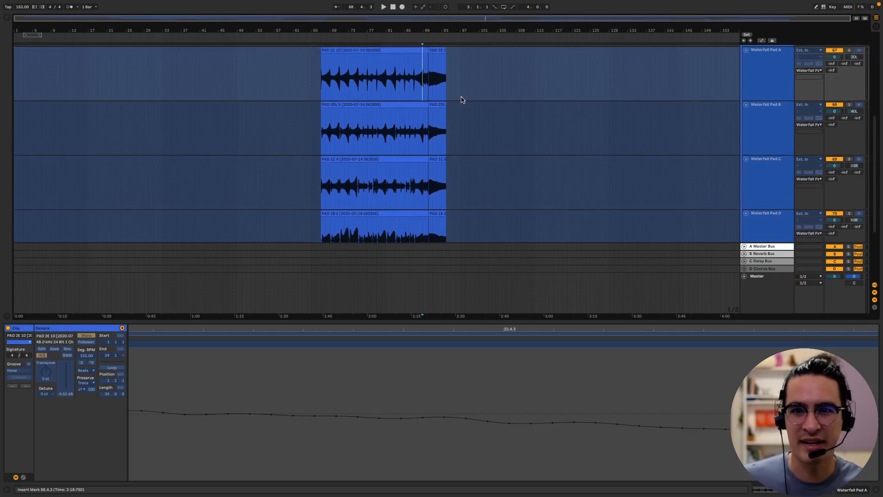
left_click(412, 82)
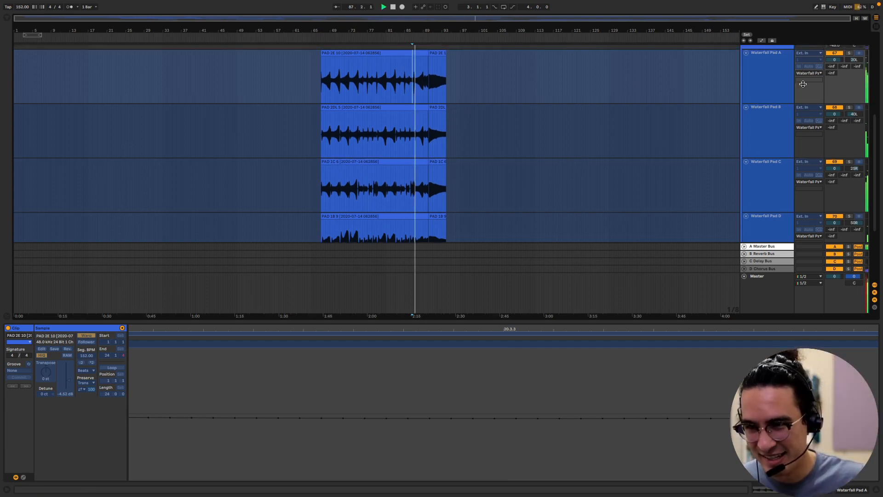
scroll(558, 158, "up", 3)
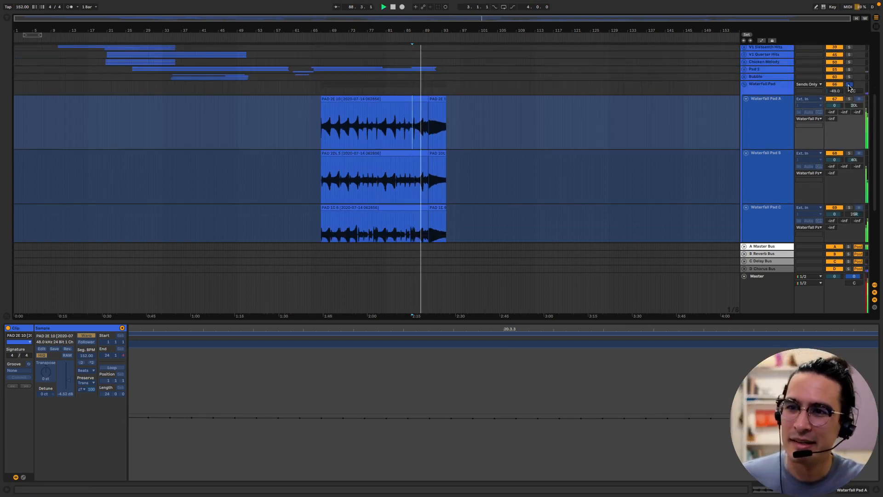
left_click_drag(834, 91, 835, 73)
Reduce the height of the Waterfall Pad A to D tracks together and stop playback.
left_click(785, 121)
scroll(767, 194, "down", 1)
scroll(767, 194, "down", 2)
left_click(768, 205, "shift")
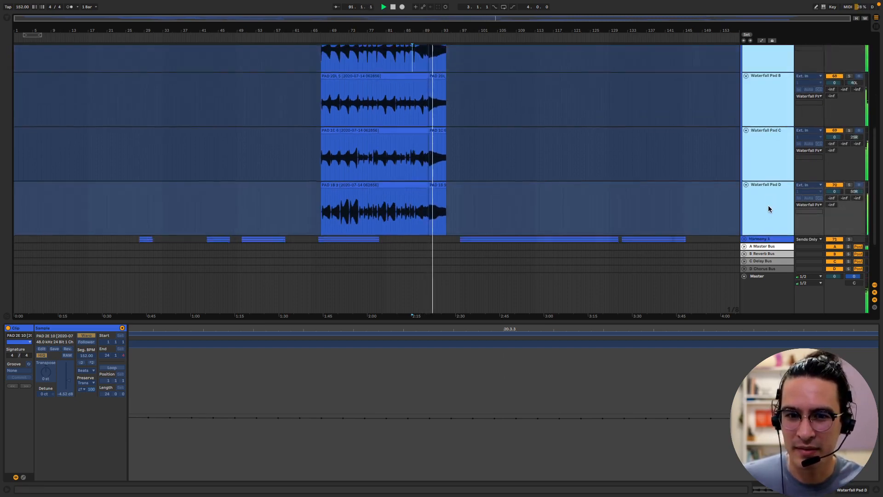
scroll(757, 183, "down", 2)
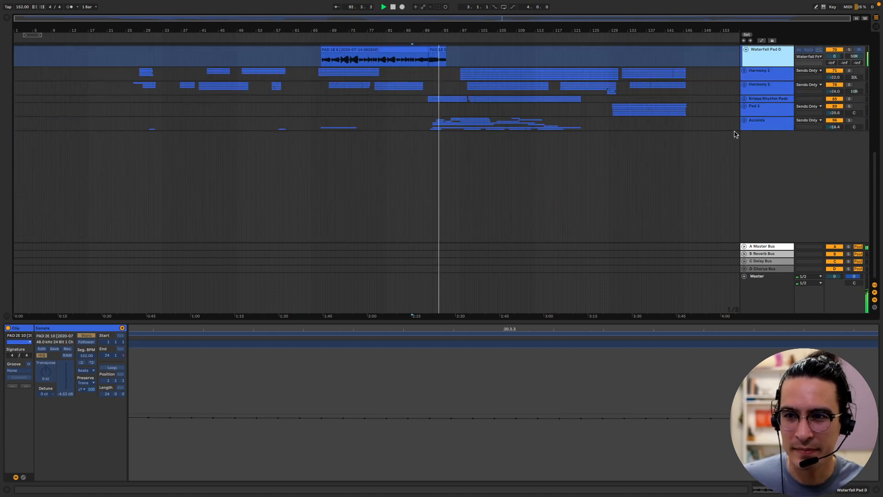
left_click(478, 152)
scroll(479, 155, "up", 3)
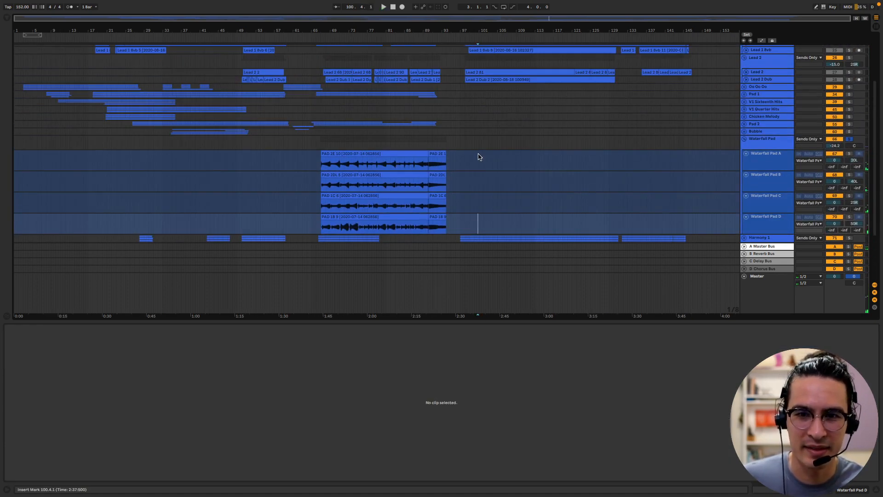
Place the insert mark at 88.4.1 on Waterfall Pad A and select the Waterfall Pad group.
left_click(469, 161)
scroll(469, 162, "up", 1)
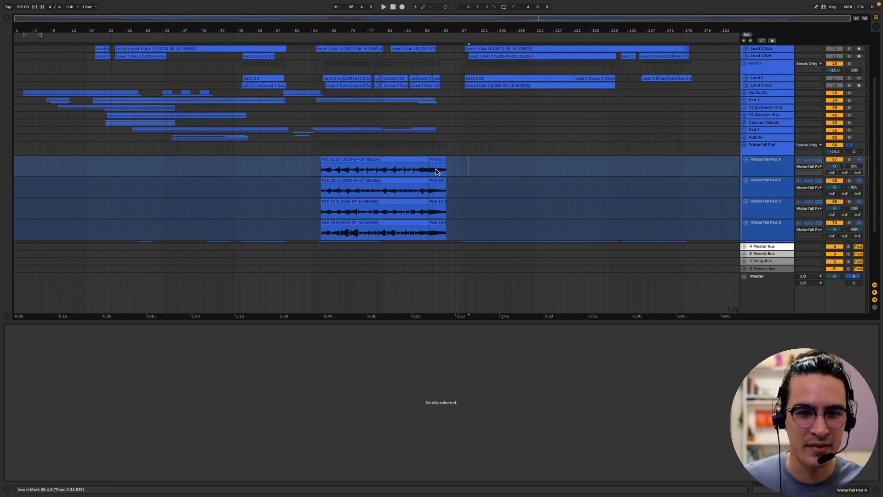
left_click(421, 169)
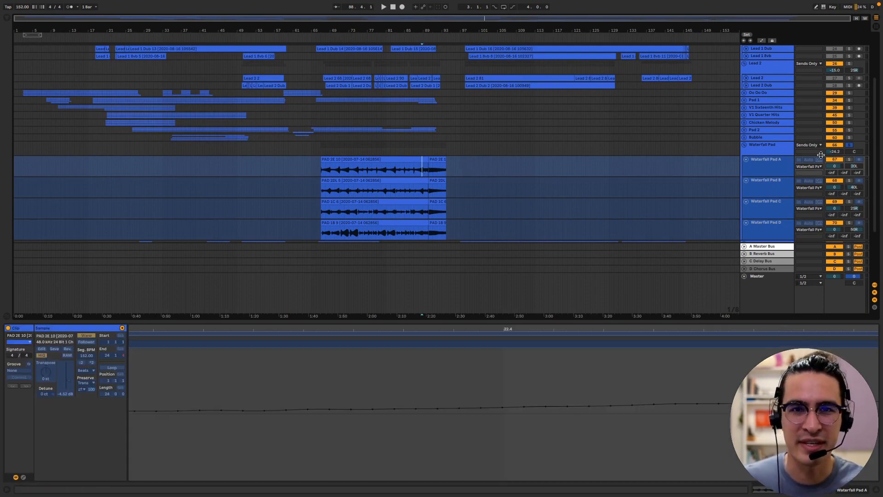
left_click(773, 146)
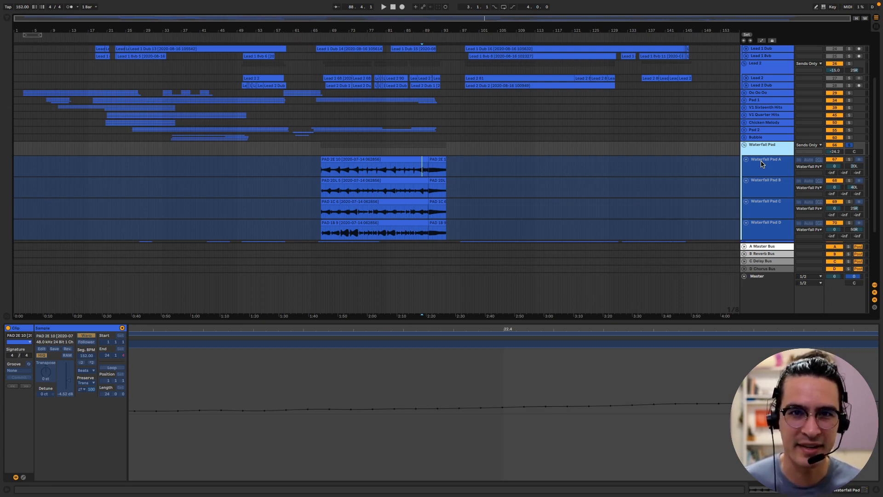
left_click(590, 198)
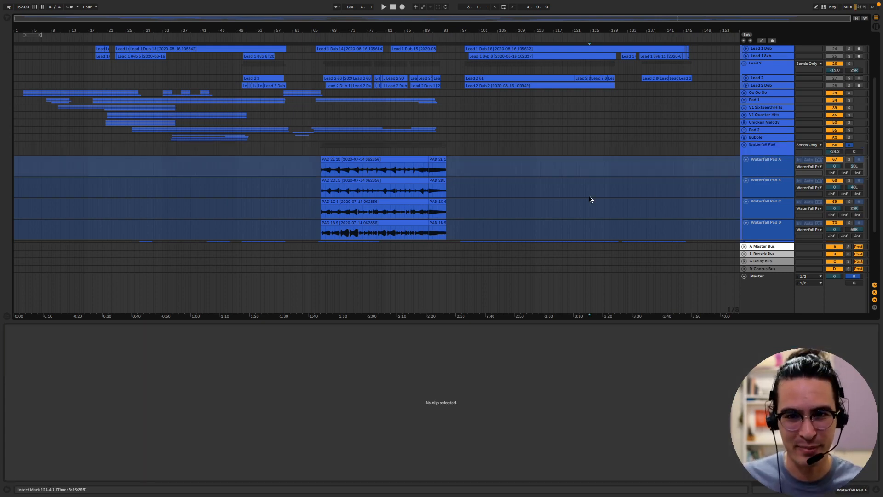
Inspect the ending clip of Waterfall Pad D, then the clips and effects chain of Waterfall Pad A.
left_click(750, 148)
left_click(441, 237)
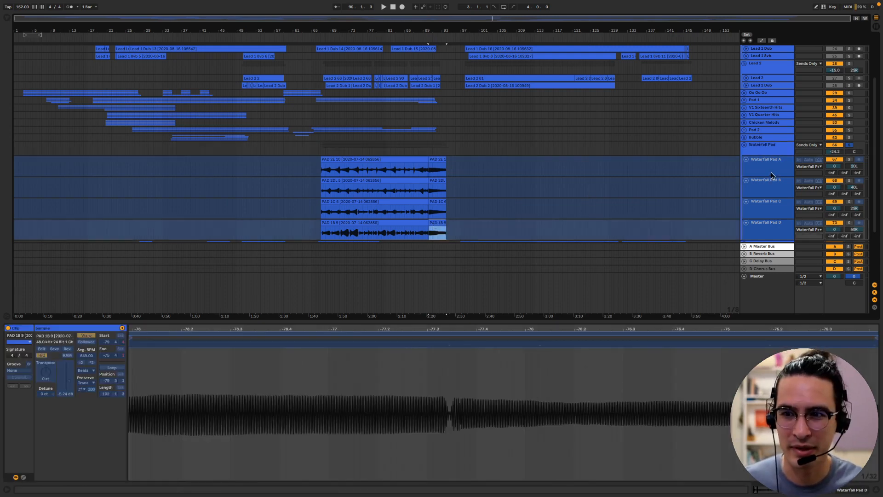
left_click(772, 175)
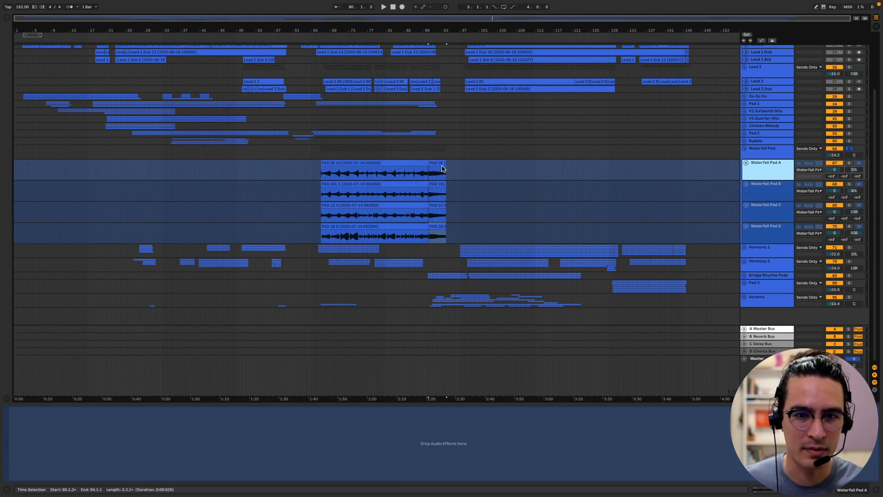
left_click(440, 165)
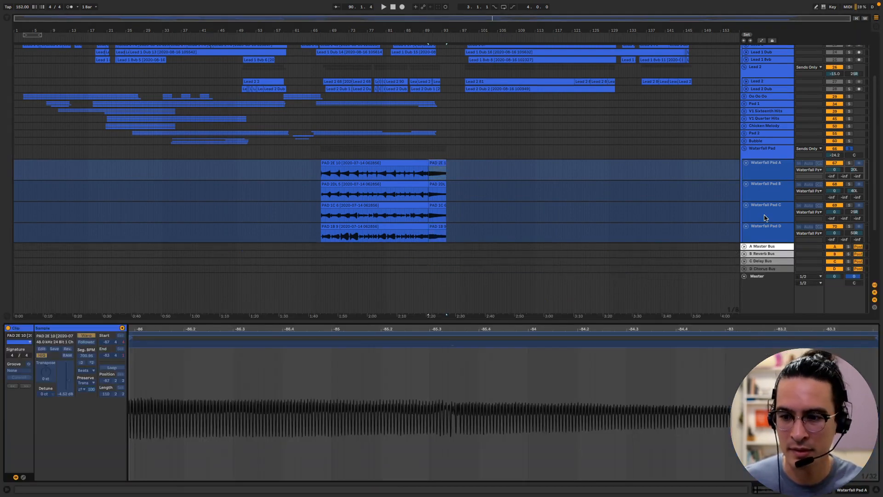
left_click(861, 492)
left_click(382, 163)
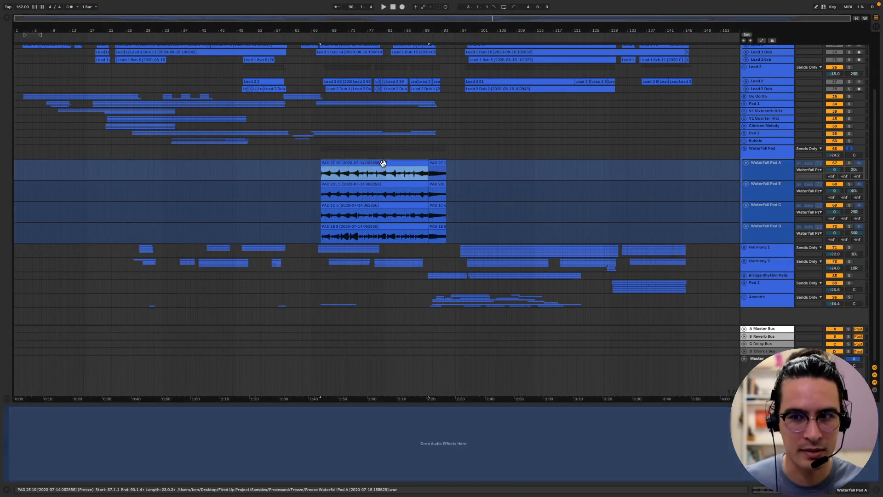
Show the Waterfall Pad group's Frequency Shifter and check its settings at 134.2.1.
left_click(771, 167)
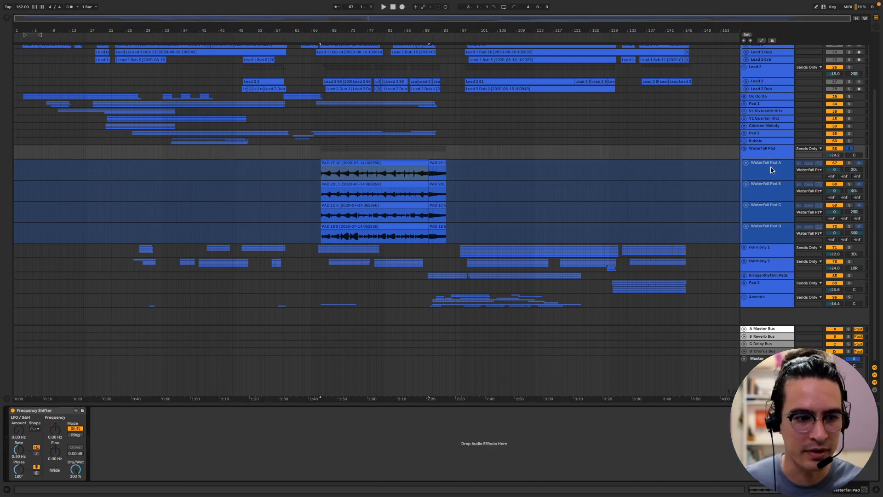
left_click(633, 170)
left_click(741, 158)
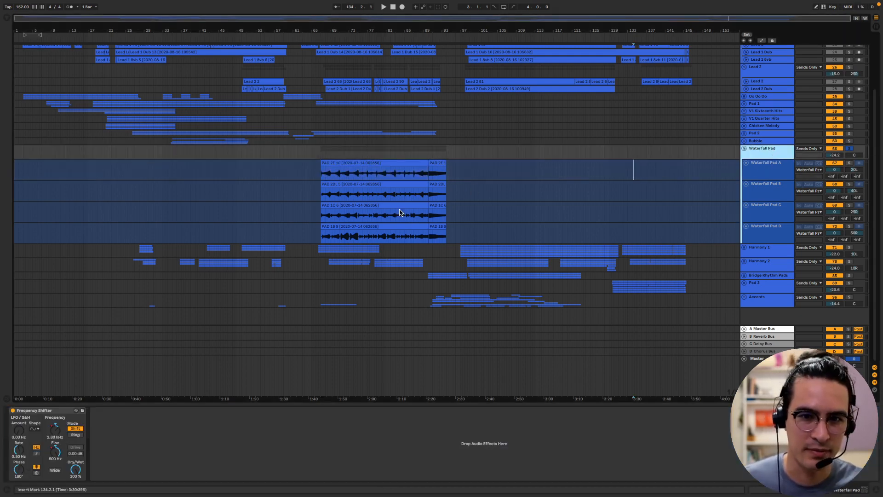
Play from 76.1.1 on Waterfall Pad A, fold the Waterfall Pad group and stop playback.
double_click(401, 163)
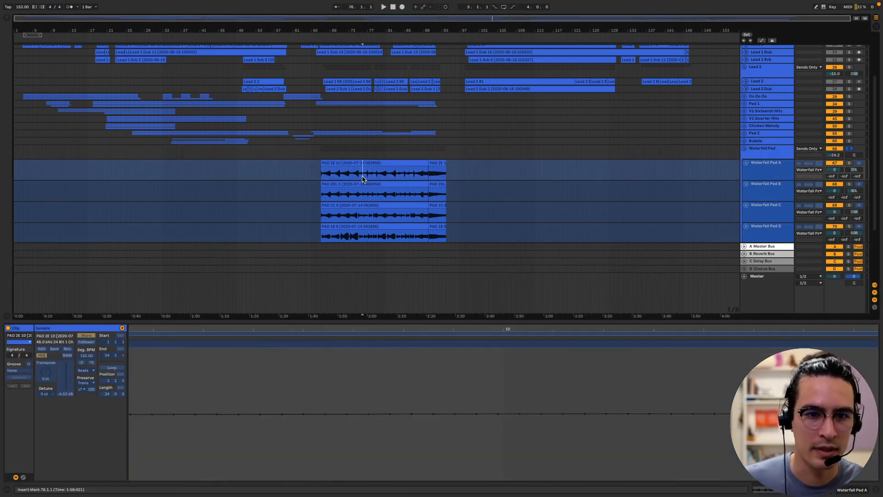
key("space")
scroll(593, 161, "down", 3)
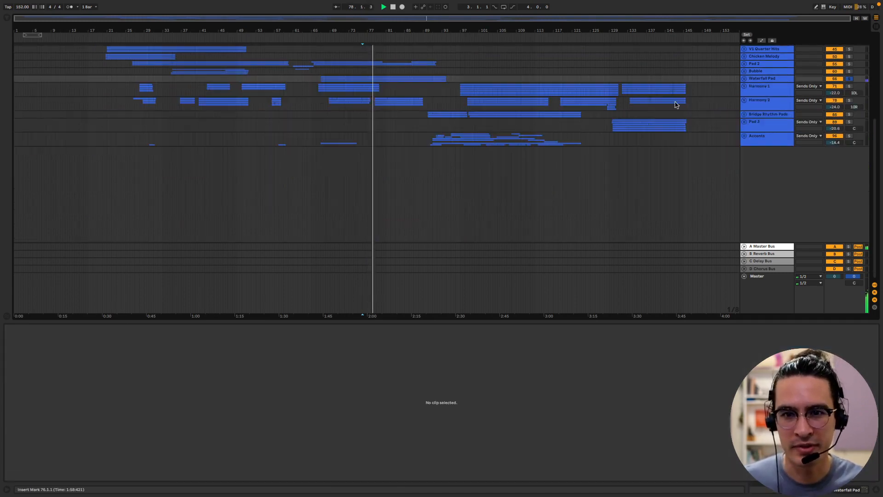
left_click(745, 77)
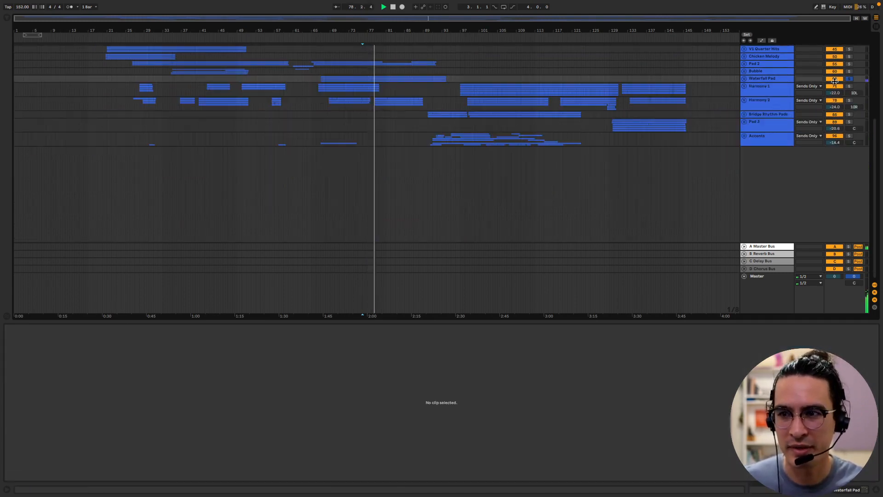
scroll(627, 179, "up", 4)
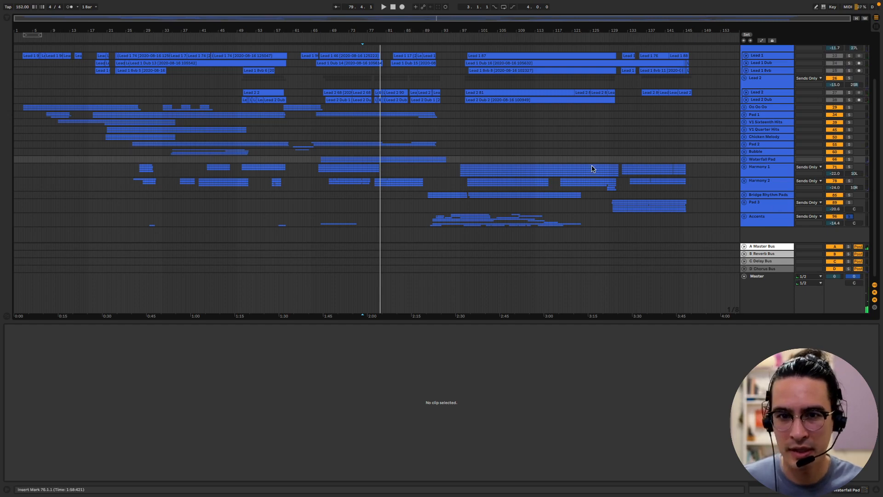
Solo the Lead 1 and Lead 2 groups and place the insert mark at 97.4.1 on Lead 1 Dub.
scroll(552, 159, "up", 3)
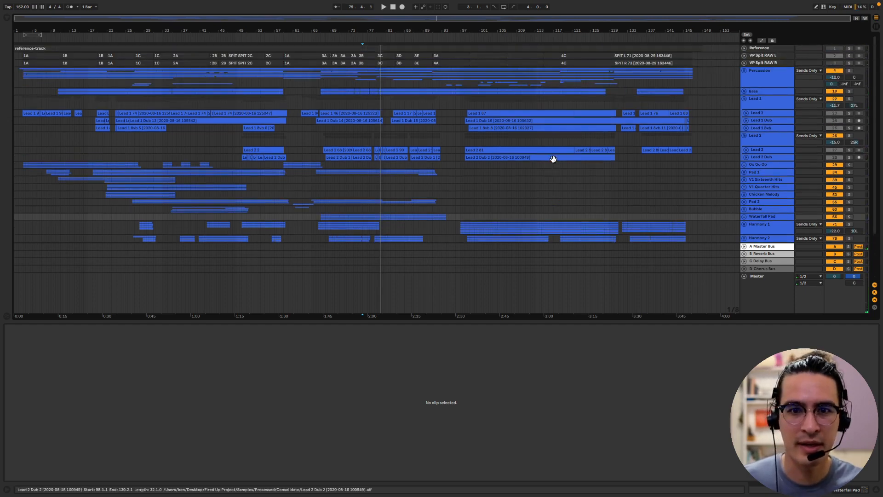
left_click(850, 99)
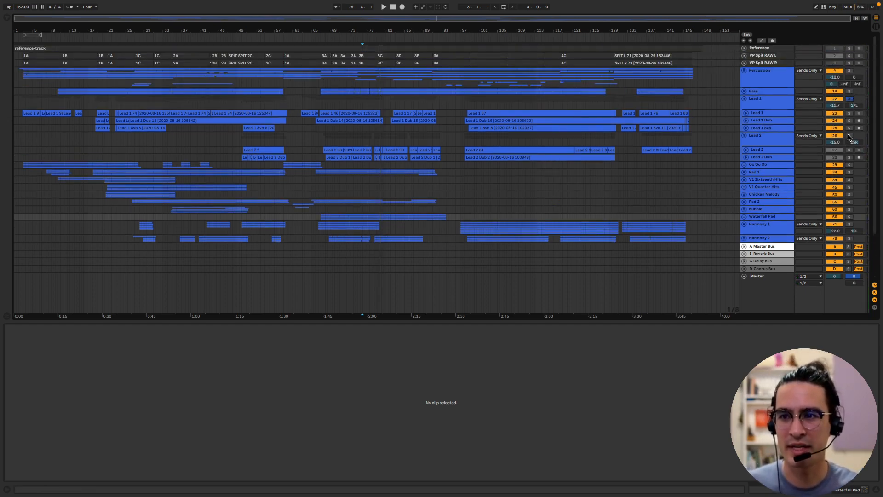
left_click(465, 120)
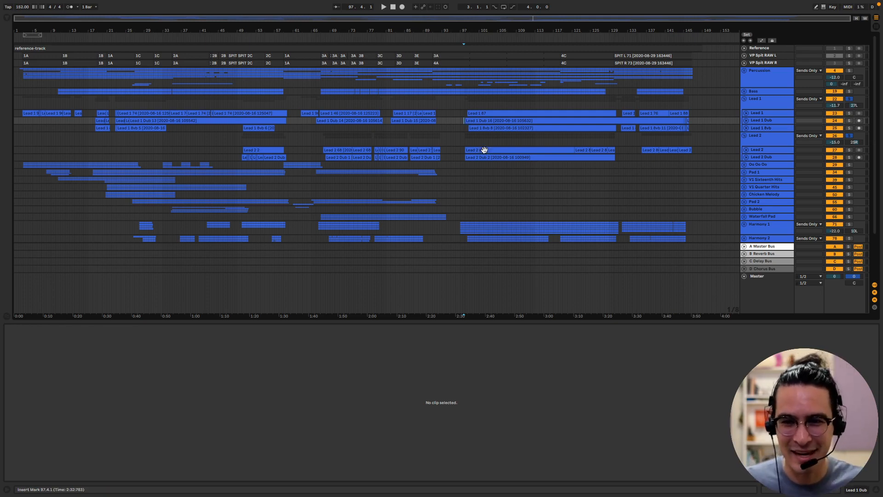
Highlight the range from 95.3.3 to 130.4.1 across the Harmony 1 to Accents groups.
scroll(504, 179, "down", 4)
left_click_drag(452, 162, 617, 220)
scroll(604, 211, "up", 1)
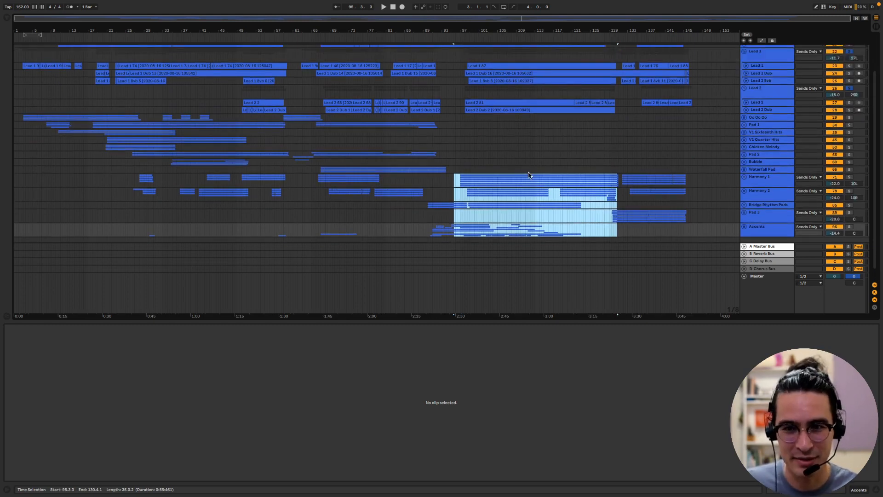
Play the soloed leads from 97.4.3, where the long Lead 1 Dub clip begins.
scroll(514, 186, "up", 4)
left_click(465, 121)
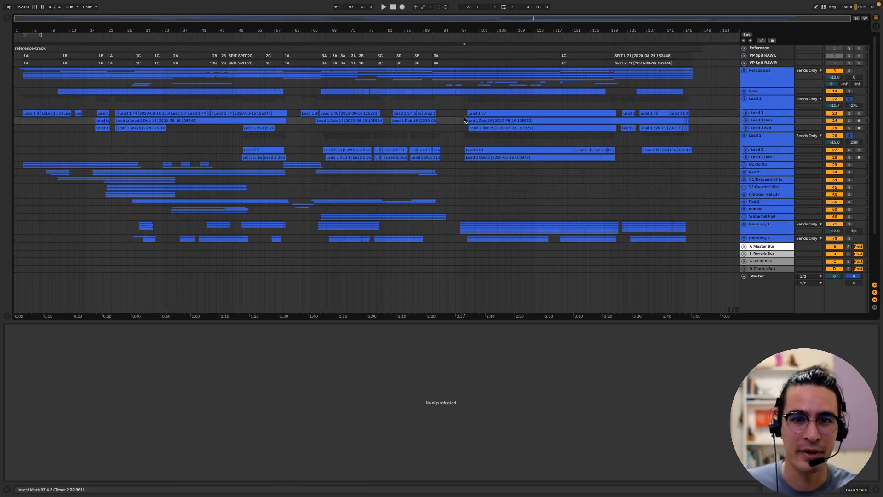
key("space")
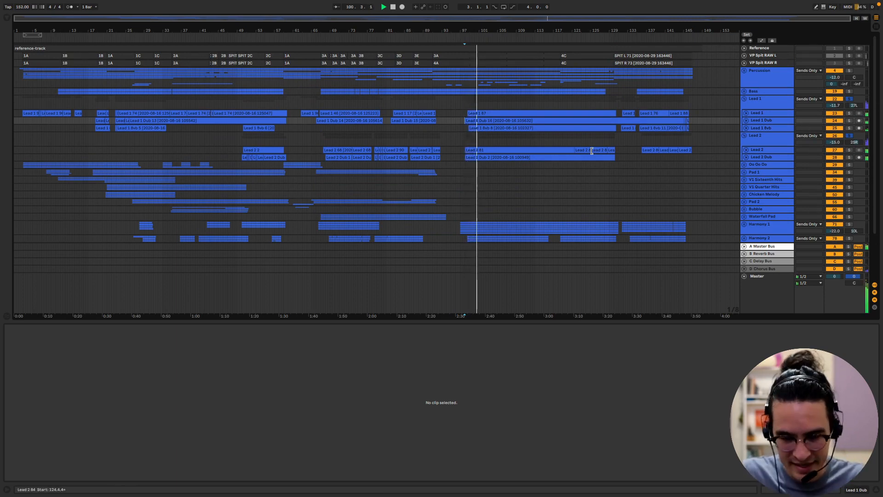
Add the Harmony 1 and Harmony 2 groups to the soloed leads during playback.
scroll(675, 180, "down", 2)
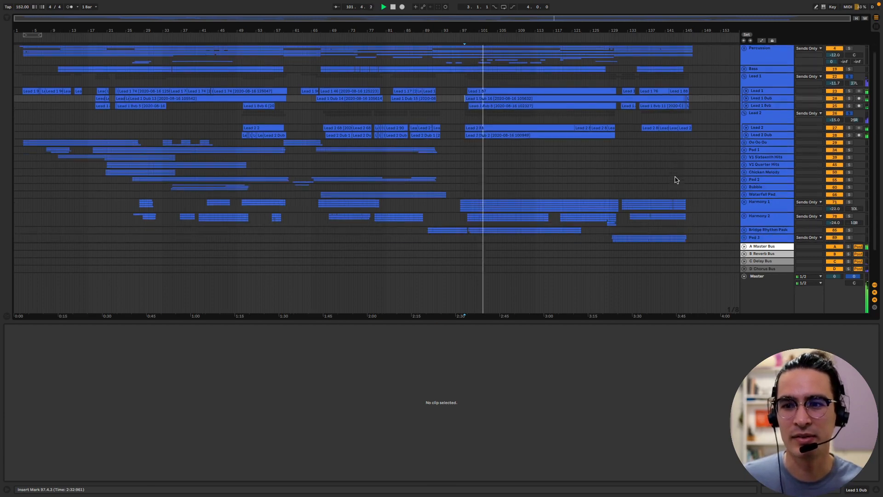
left_click(849, 203)
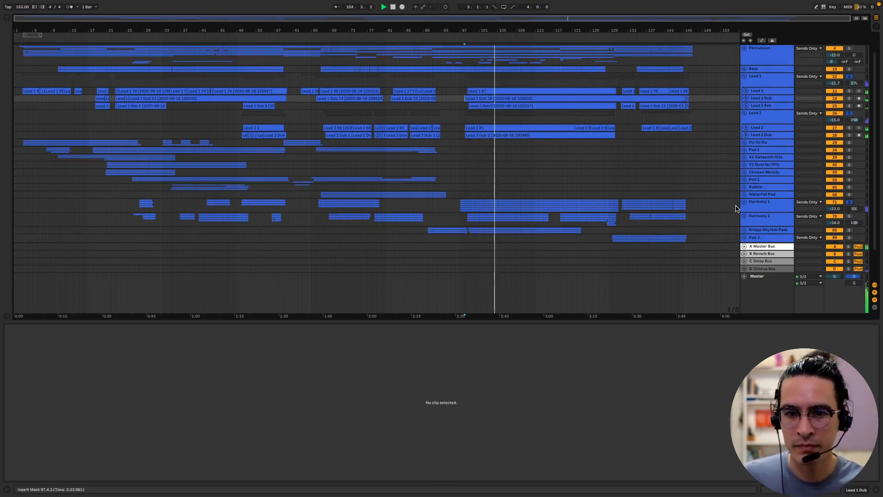
scroll(783, 209, "down", 1)
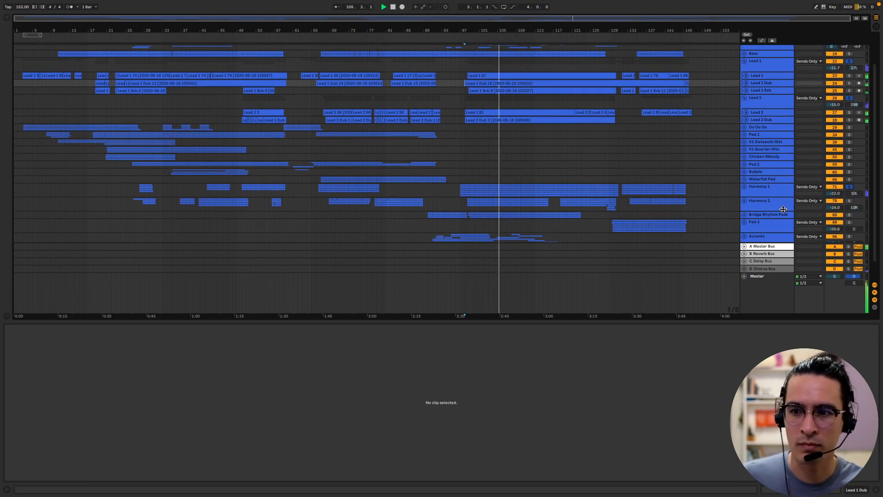
left_click(848, 201)
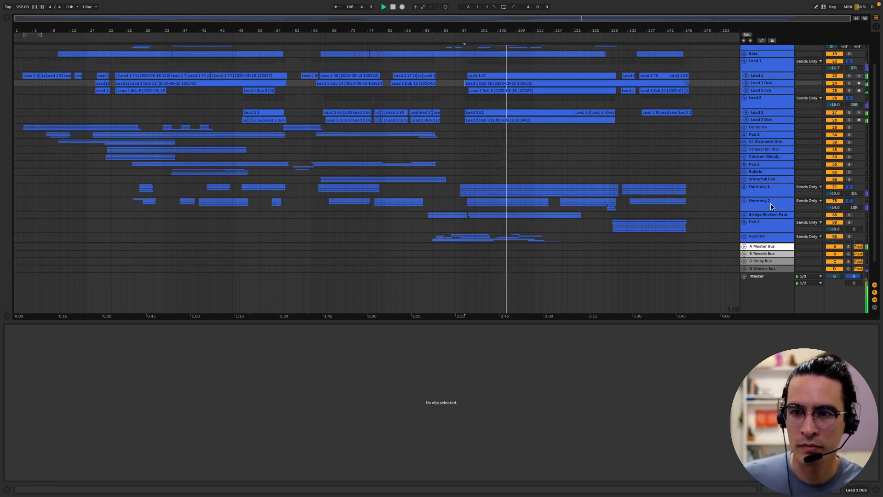
Unfold the Harmony 1 group and expand tracks Harmony 1A to 1F together to inspect their waveforms.
left_click(744, 186)
scroll(610, 181, "down", 5)
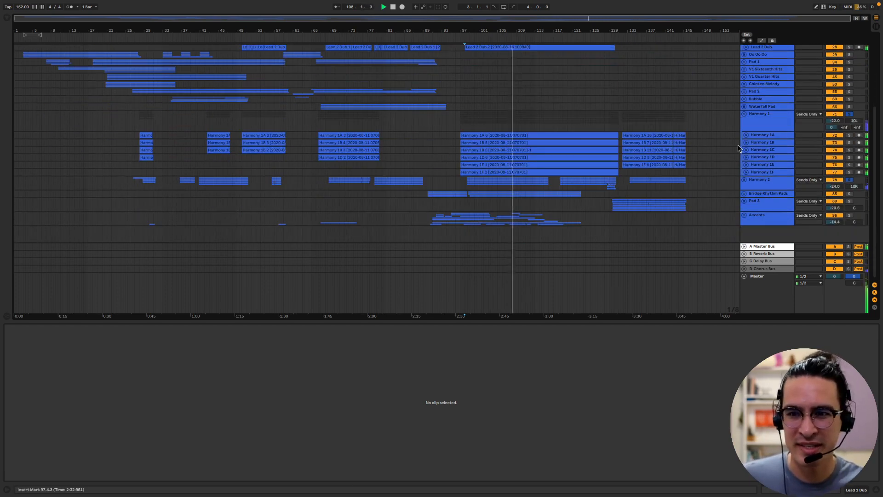
left_click(762, 135)
left_click(762, 173, "shift")
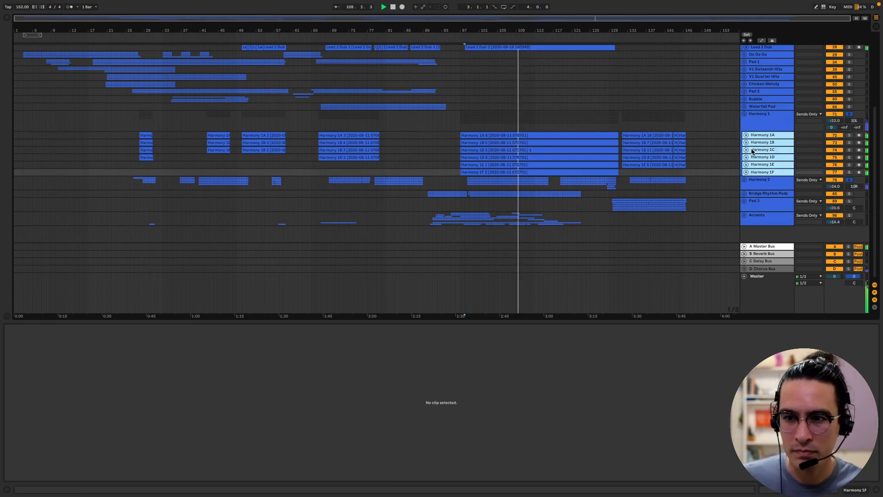
left_click(745, 135)
scroll(751, 154, "down", 2)
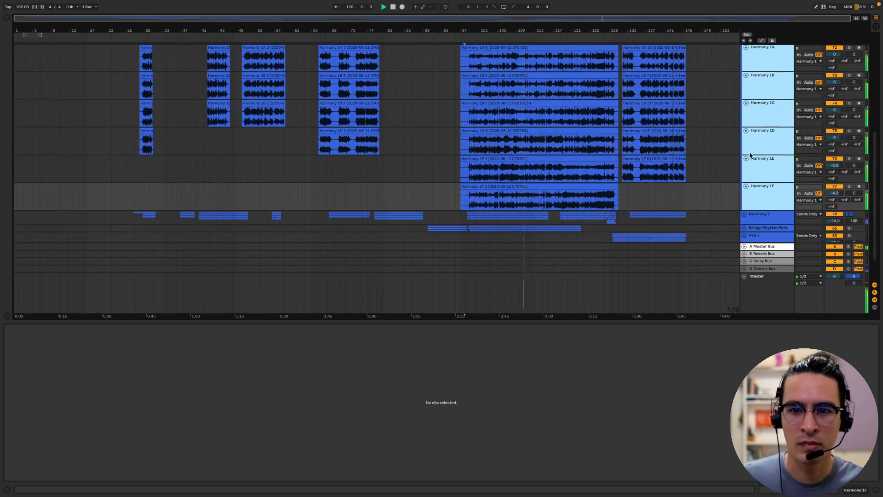
scroll(751, 152, "up", 2)
scroll(764, 96, "down", 3)
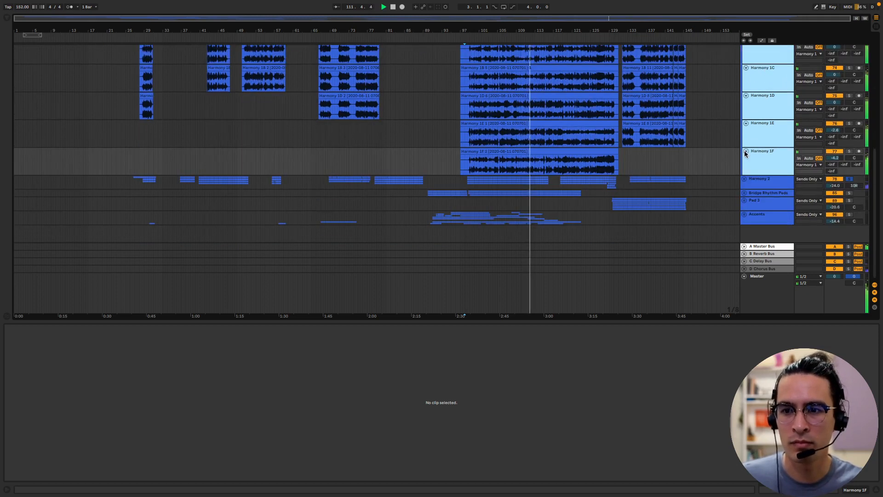
Unfold the Harmony 2 group, expand tracks Harmony 2A to 2F together to inspect their waveforms, and stop playback.
left_click(746, 179)
scroll(747, 180, "down", 2)
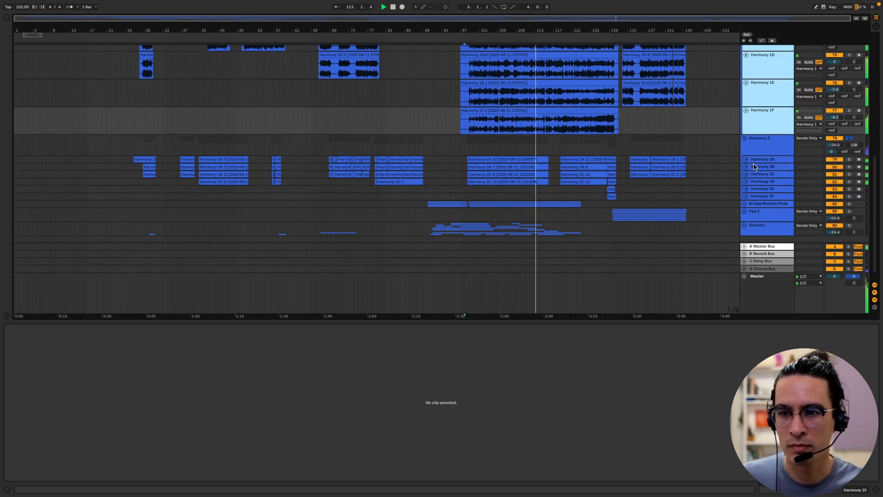
left_click(765, 144)
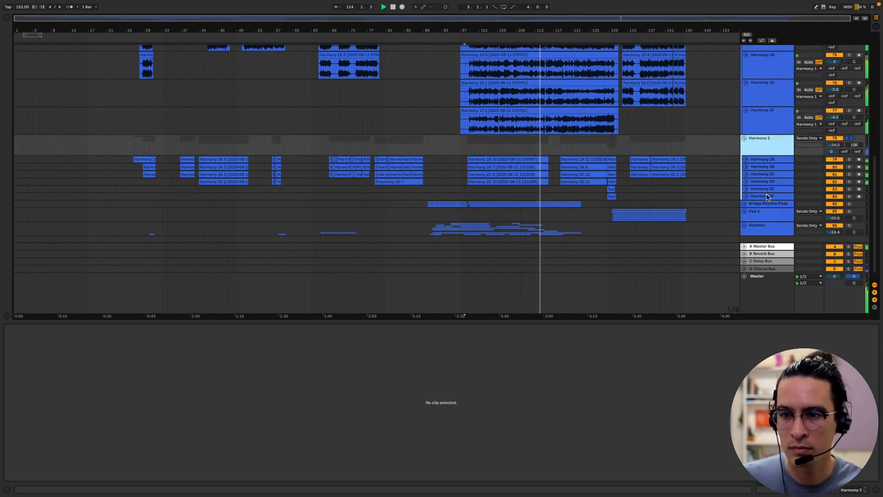
left_click(750, 161)
left_click(765, 199, "shift")
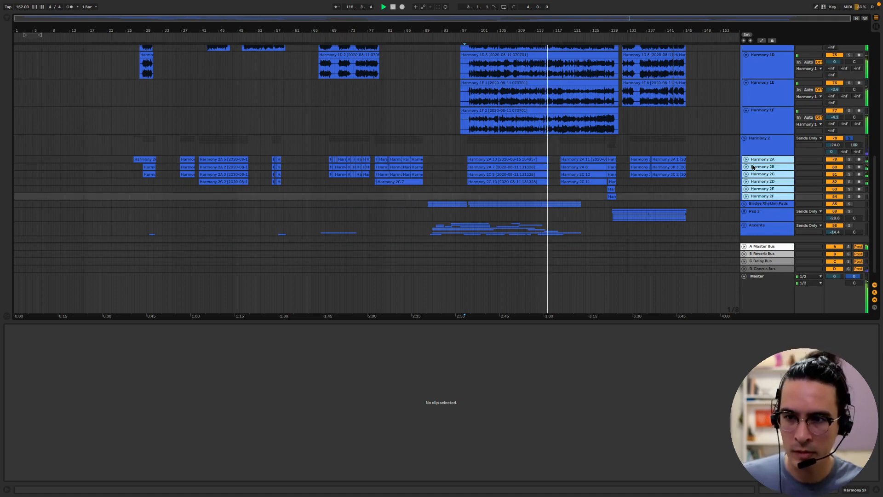
left_click(746, 159)
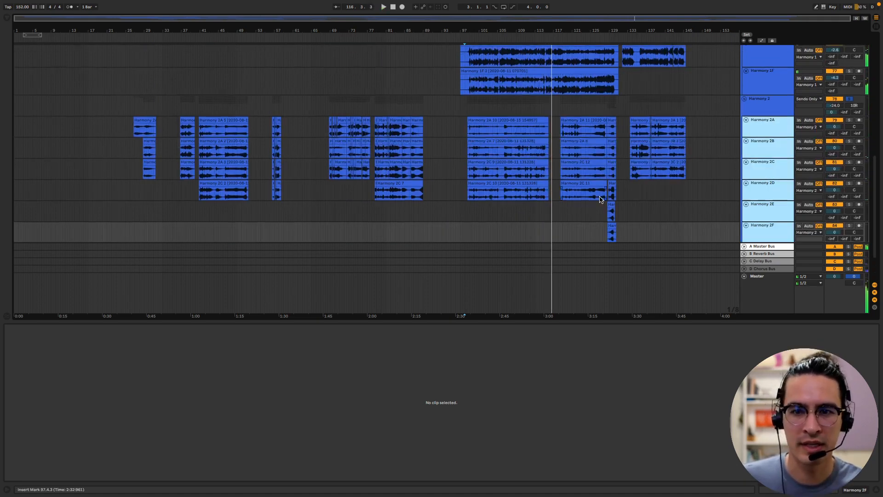
Fold the Harmony 1 and Harmony 2 groups back to compact overviews.
scroll(601, 201, "up", 2)
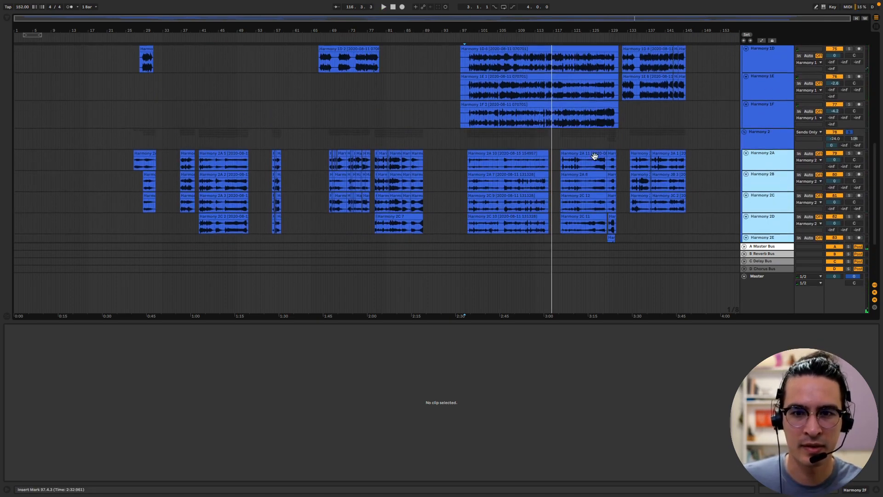
scroll(591, 184, "up", 7)
scroll(549, 154, "up", 10)
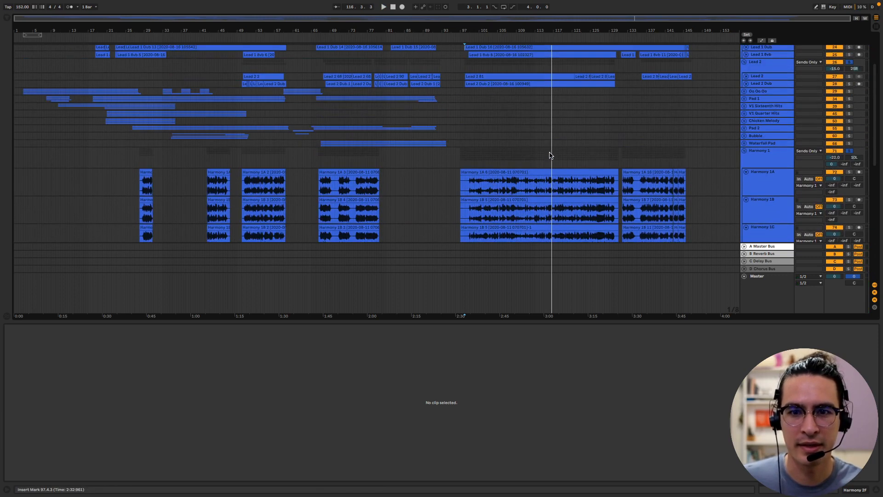
scroll(740, 167, "down", 2)
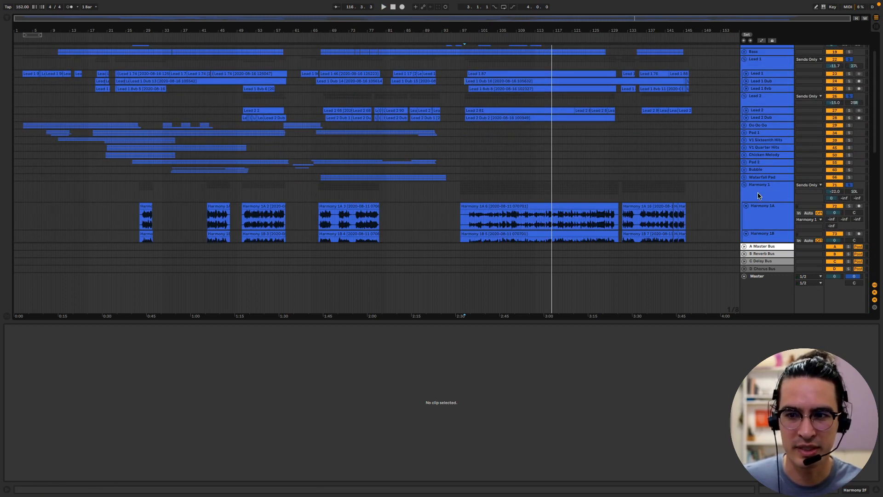
left_click(746, 186)
left_click(745, 199)
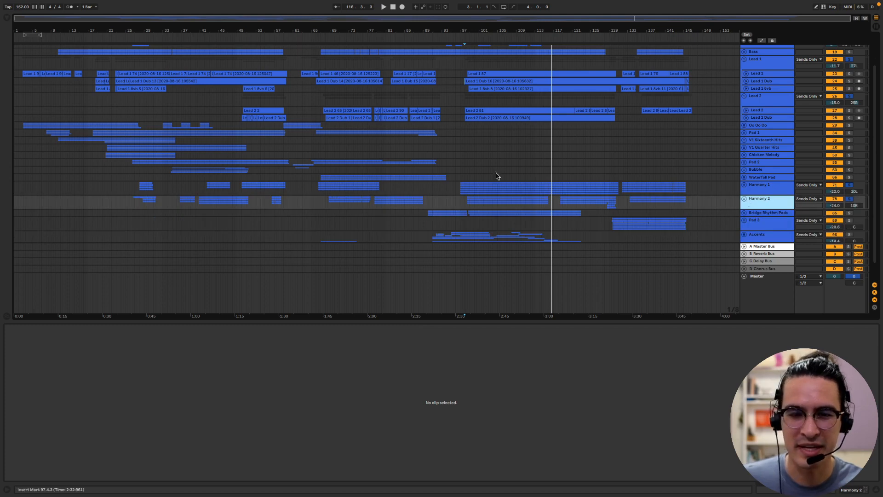
Solo the Bridge Rhythm Pads and Accents groups and play from 99.2.1 on Accents.
left_click(464, 110)
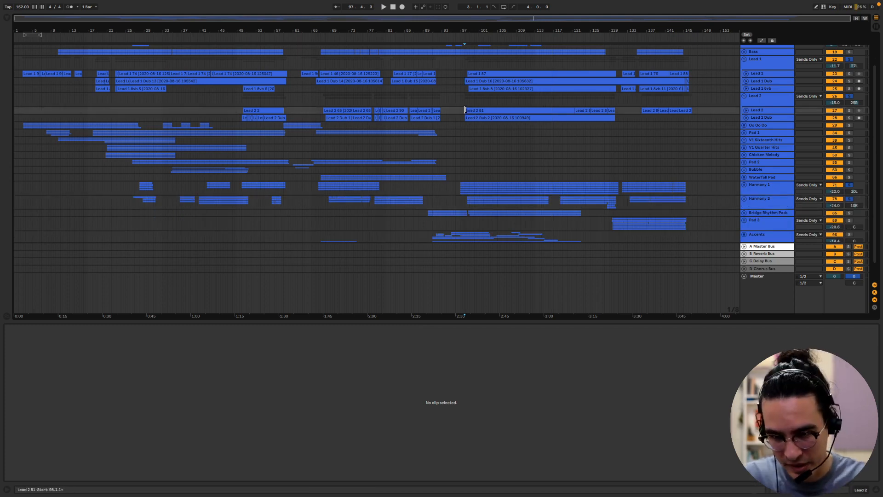
scroll(516, 136, "down", 1)
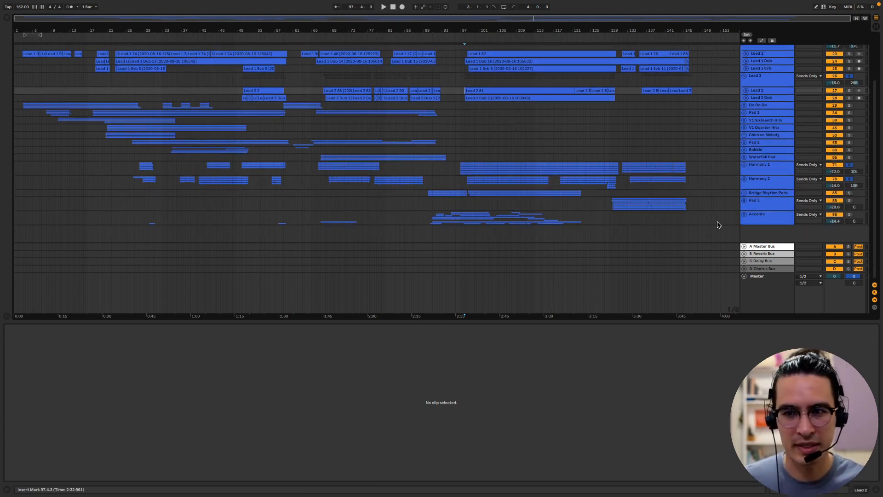
left_click(778, 208)
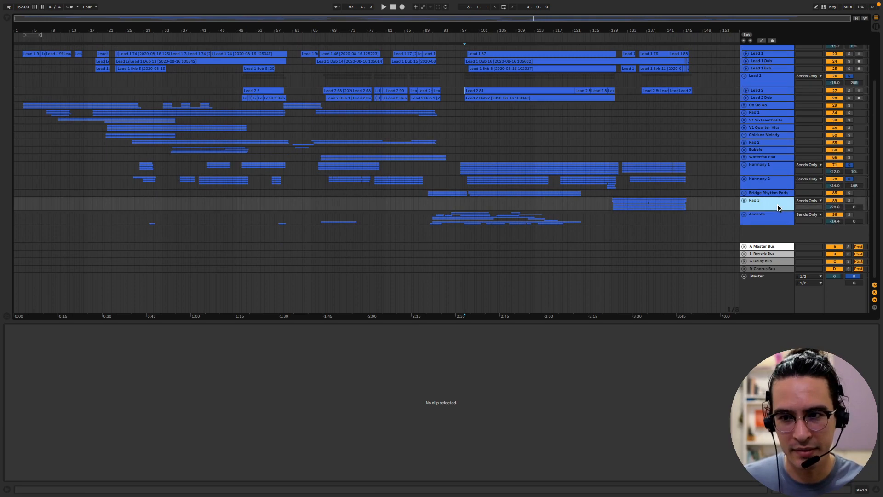
left_click(849, 193)
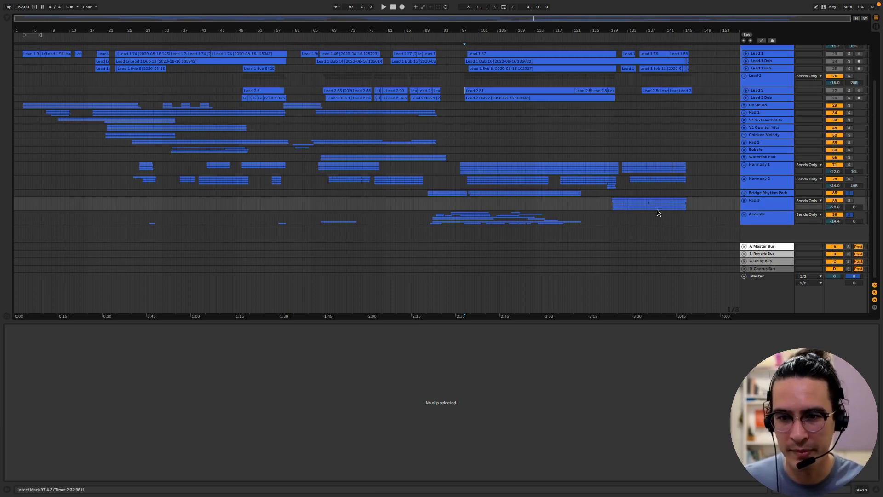
left_click(471, 220)
key("space")
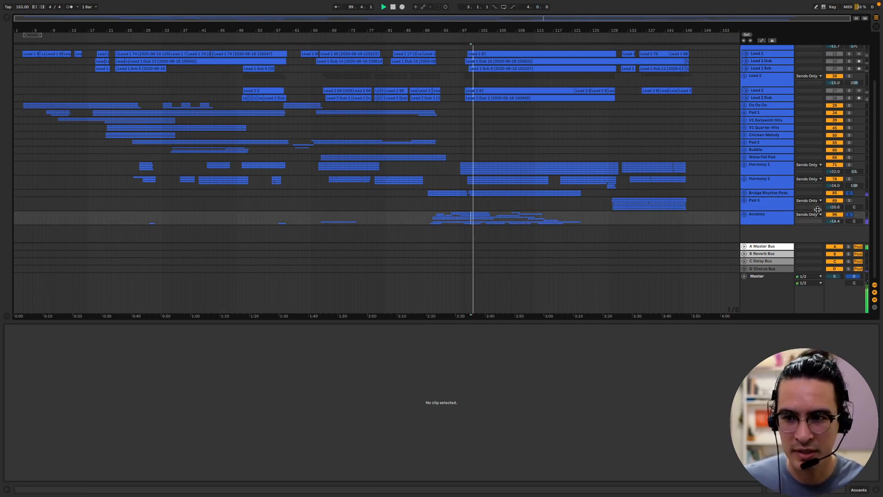
Unfold the Bridge Rhythm Pads and Accents groups to examine their individual tracks while they play.
left_click(775, 194)
key("Right")
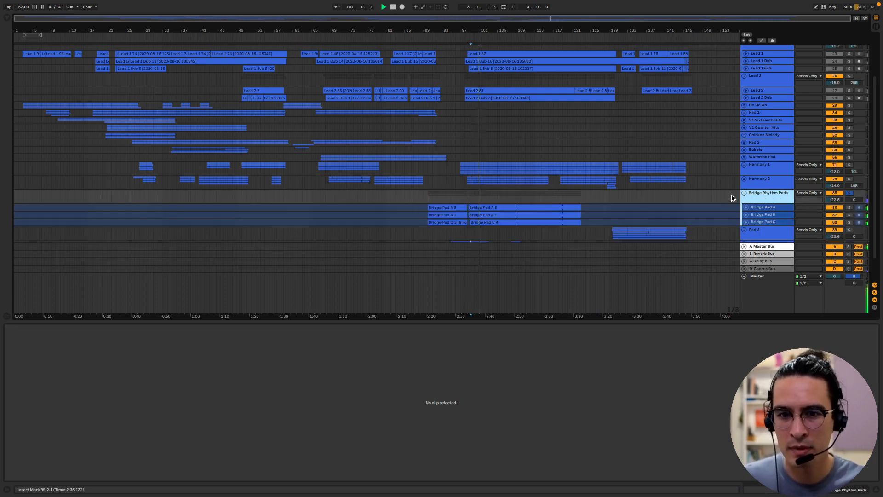
left_click(747, 215)
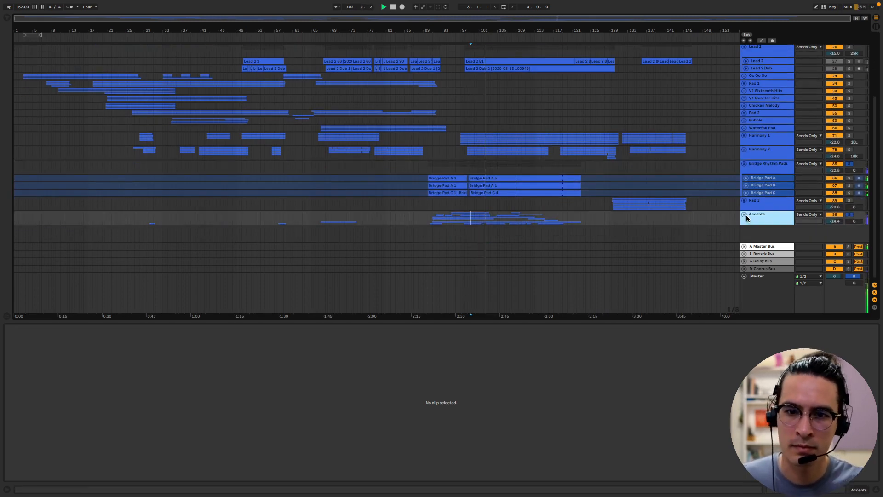
left_click(745, 214)
scroll(746, 213, "down", 3)
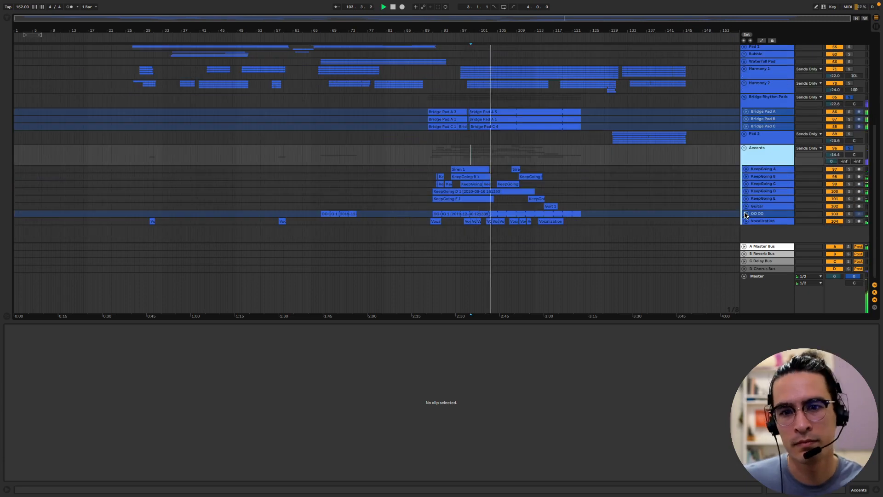
Add the Percussion group to the soloed Bridge Rhythm Pads and Accents.
scroll(654, 189, "up", 1)
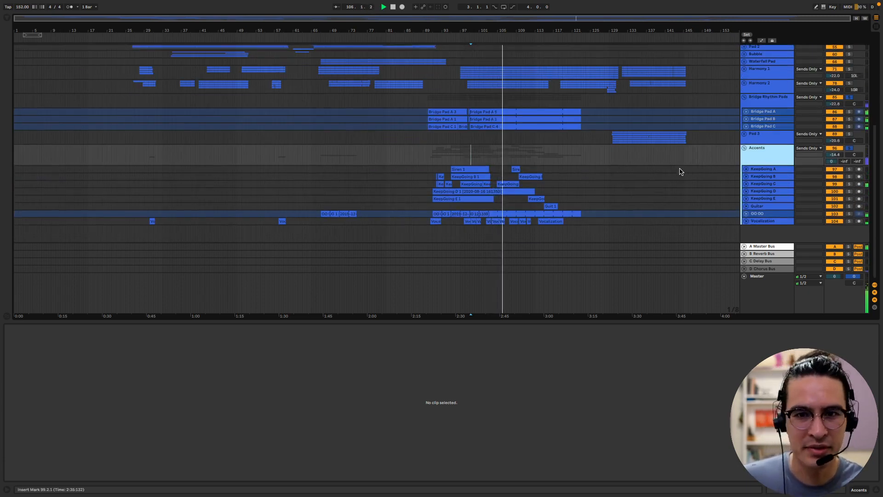
scroll(681, 170, "up", 5)
scroll(681, 171, "up", 2)
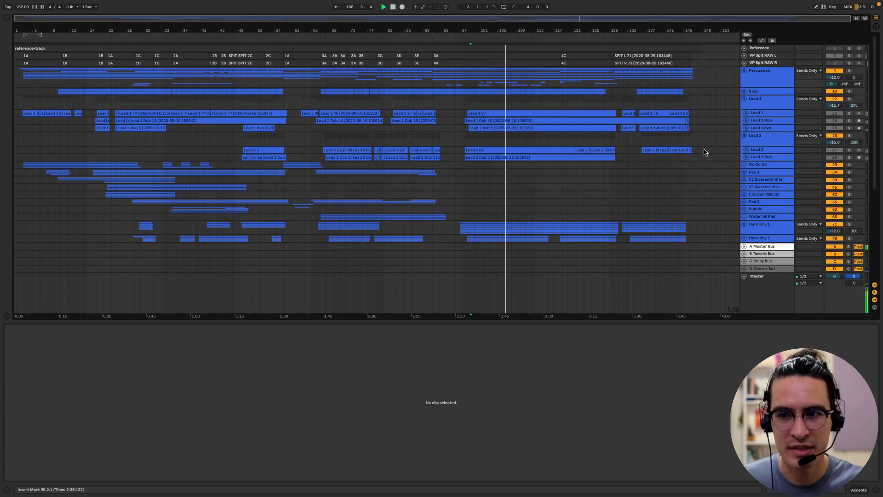
left_click(850, 72)
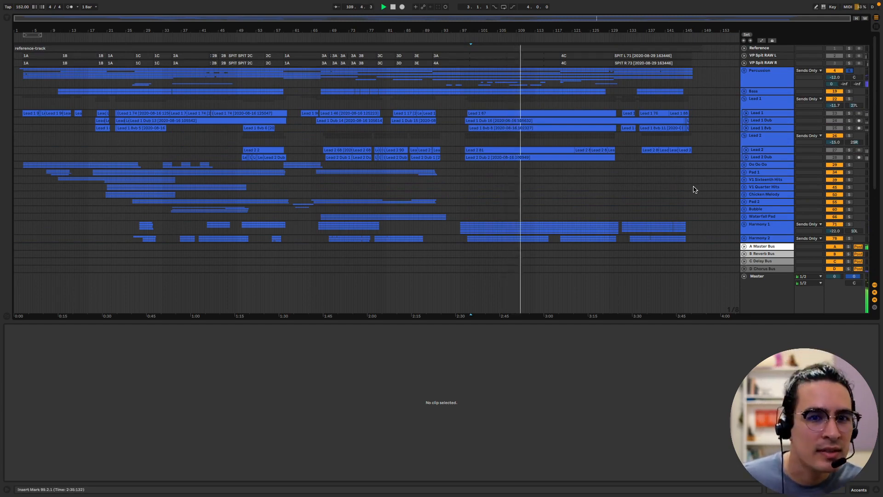
Fold the Accents and Bridge Rhythm Pads groups.
scroll(694, 189, "down", 10)
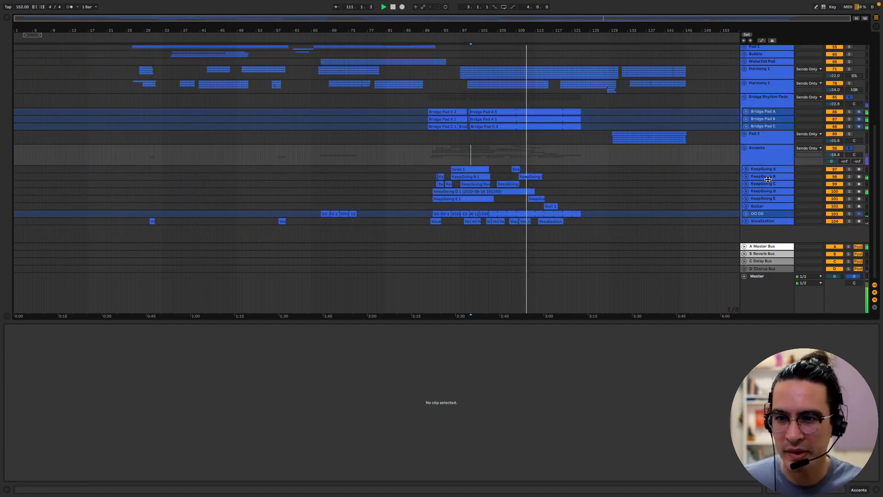
left_click(744, 149)
scroll(754, 166, "up", 6)
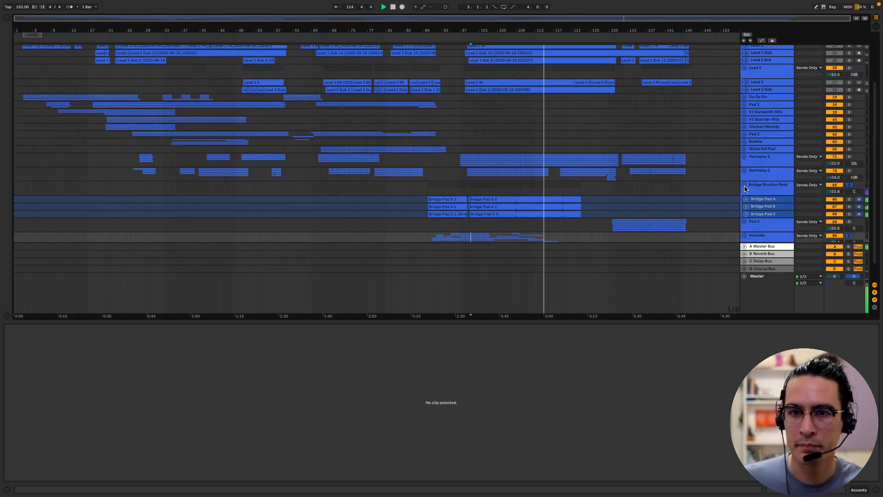
left_click(744, 186)
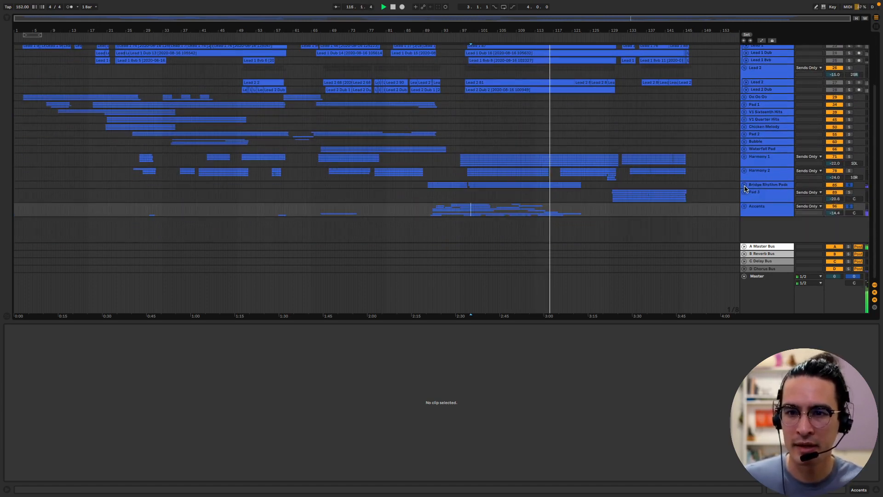
Switch the solo to only the Harmony 1 and Harmony 2 groups while playback continues.
scroll(807, 185, "up", 3)
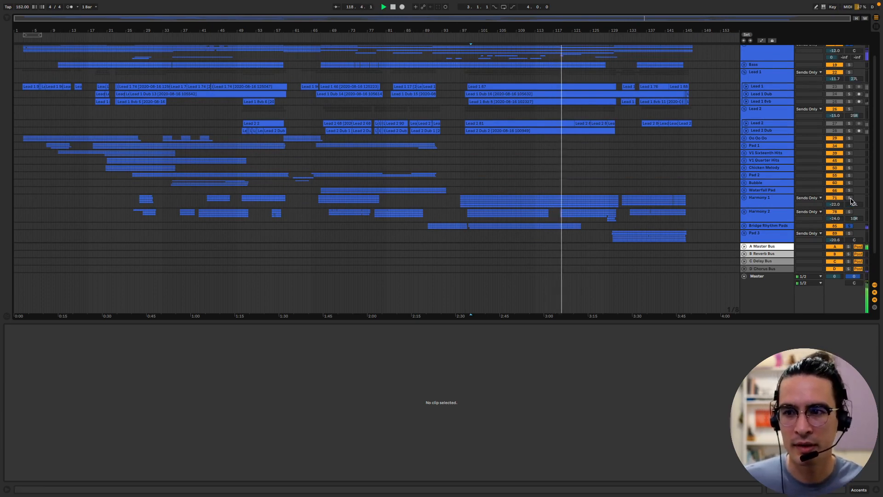
left_click(848, 197)
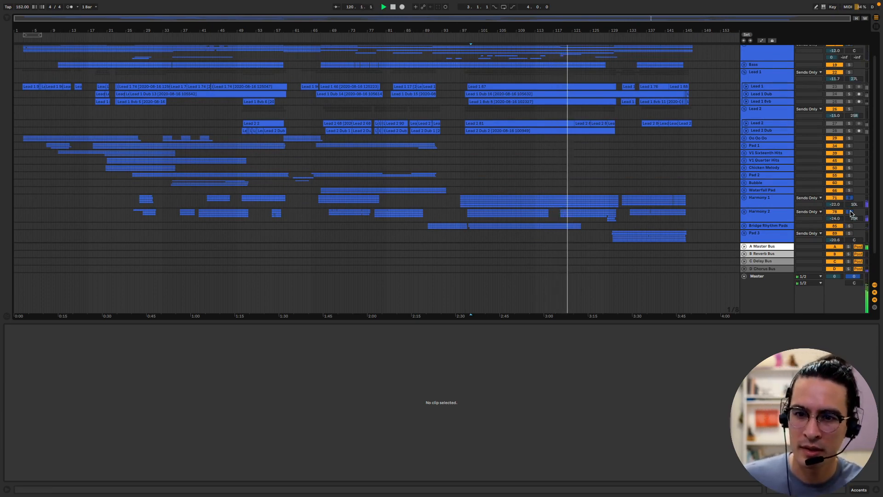
left_click(849, 211, "super")
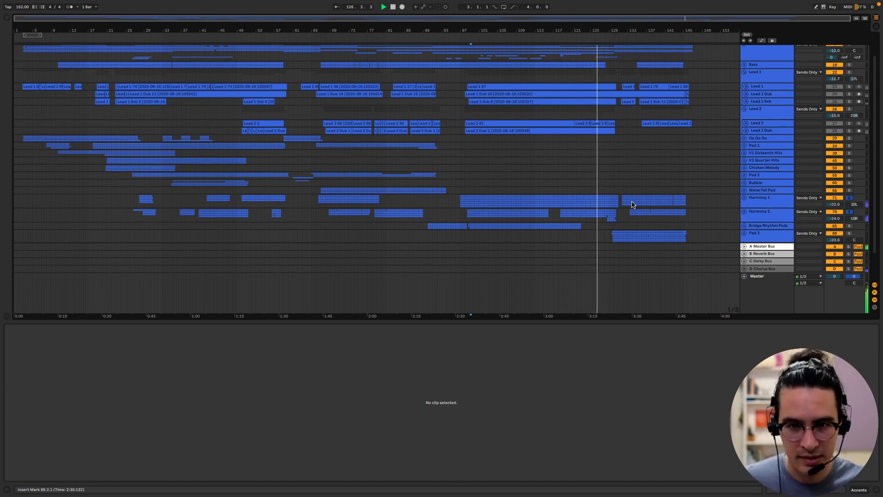
Unfold the soloed Harmony 2 group and play its individual tracks from around bar 128.
scroll(623, 197, "up", 1)
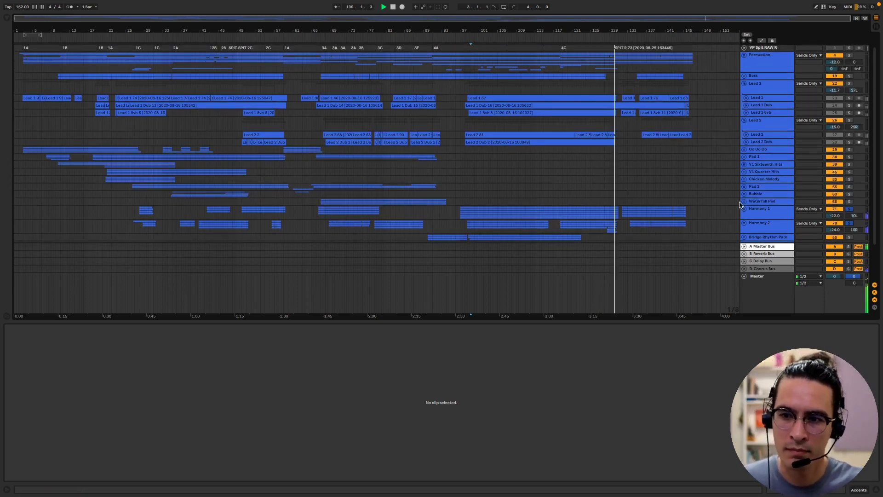
scroll(709, 205, "down", 4)
left_click(774, 185)
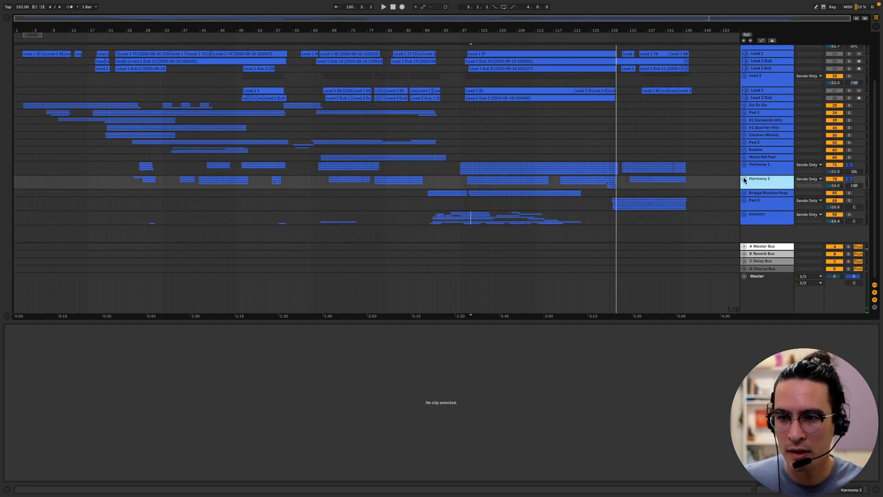
left_click(743, 178)
scroll(688, 219, "down", 6)
left_click(608, 182)
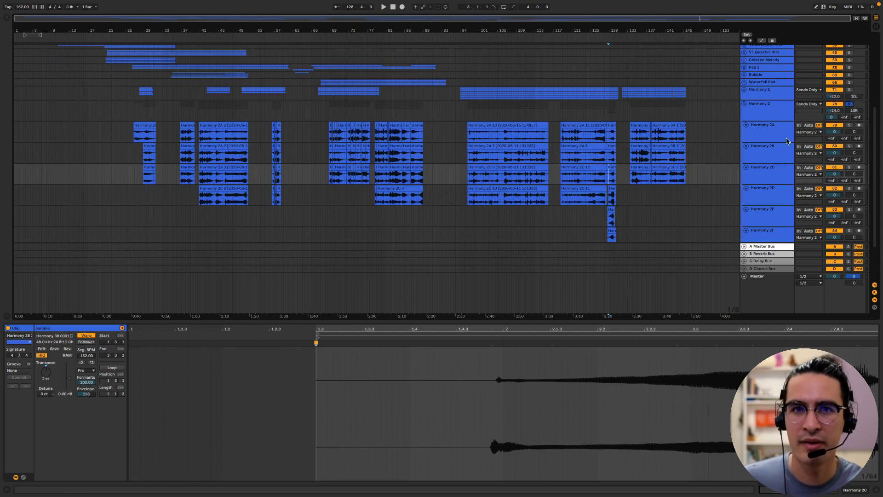
key("space")
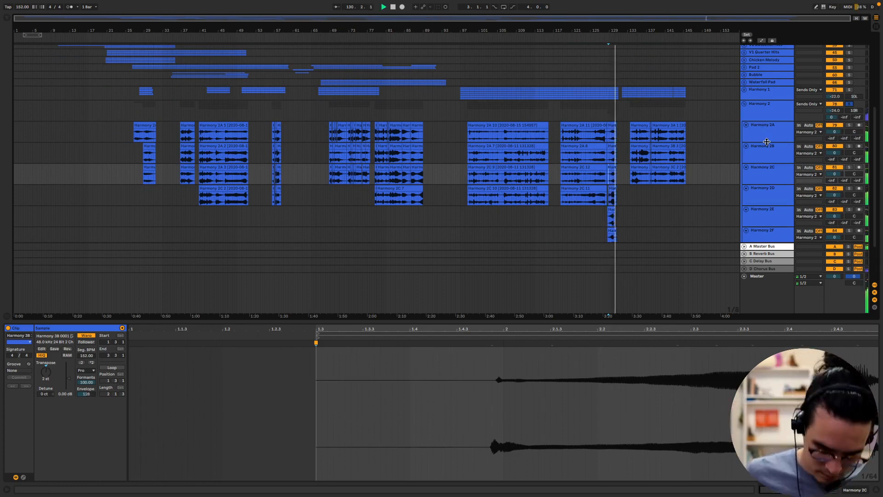
Fold the Harmony 2 group.
scroll(686, 119, "up", 9)
scroll(699, 145, "down", 7)
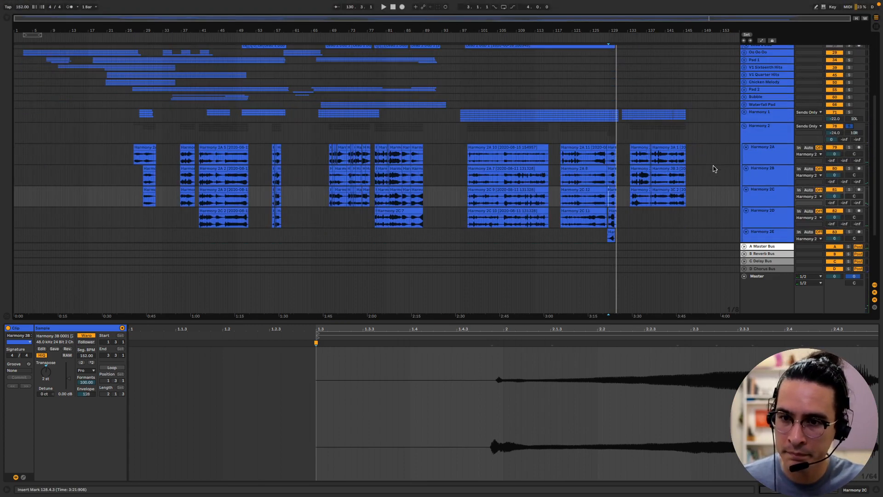
left_click(744, 127)
scroll(728, 168, "up", 7)
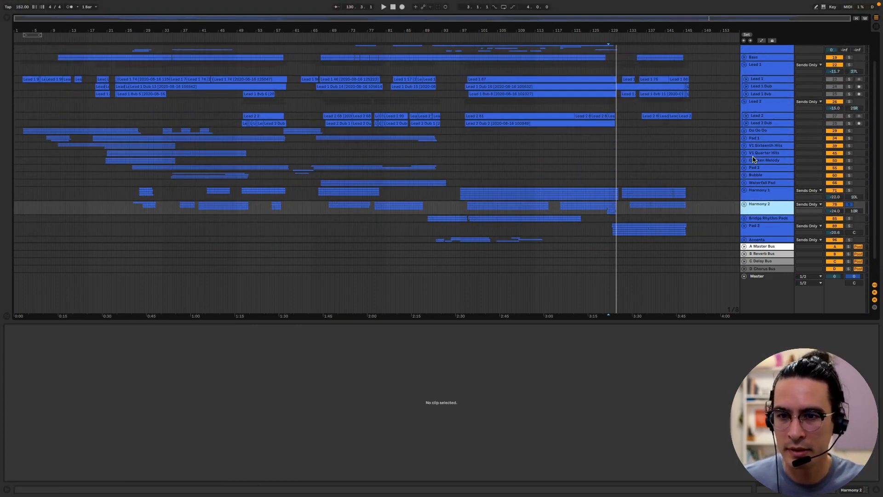
Play from bar 130 and clear the Harmony 2 solo to hear the full arrangement.
scroll(634, 152, "up", 1)
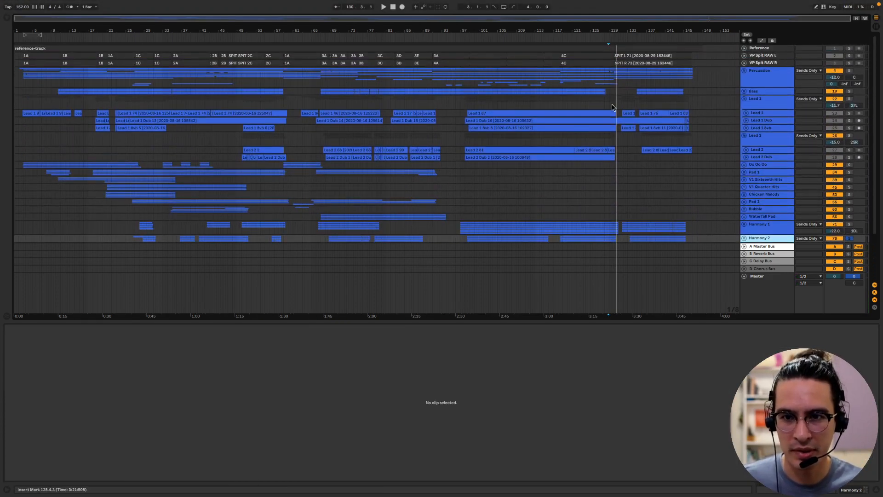
left_click(614, 113)
left_click(617, 114)
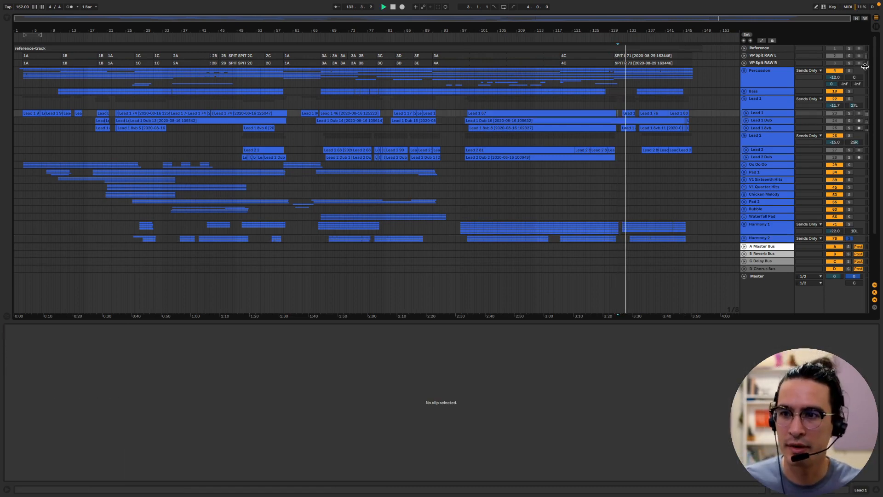
left_click(849, 239)
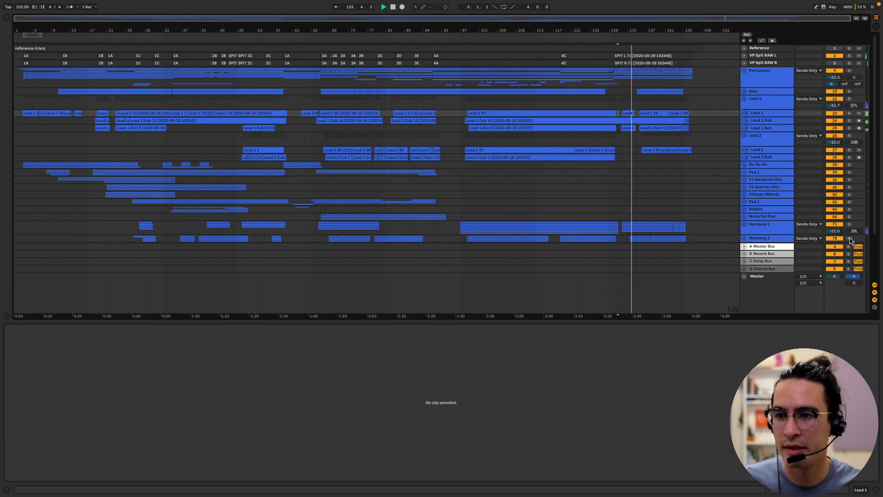
scroll(706, 183, "down", 3)
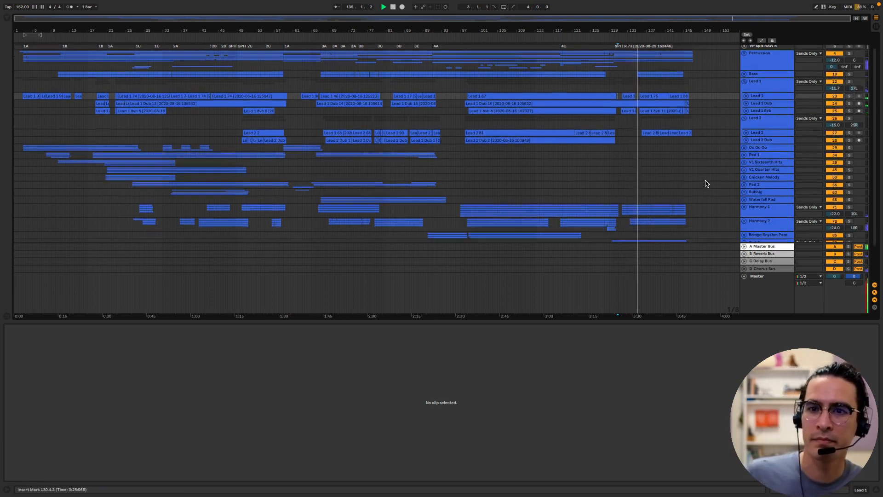
scroll(711, 182, "up", 3)
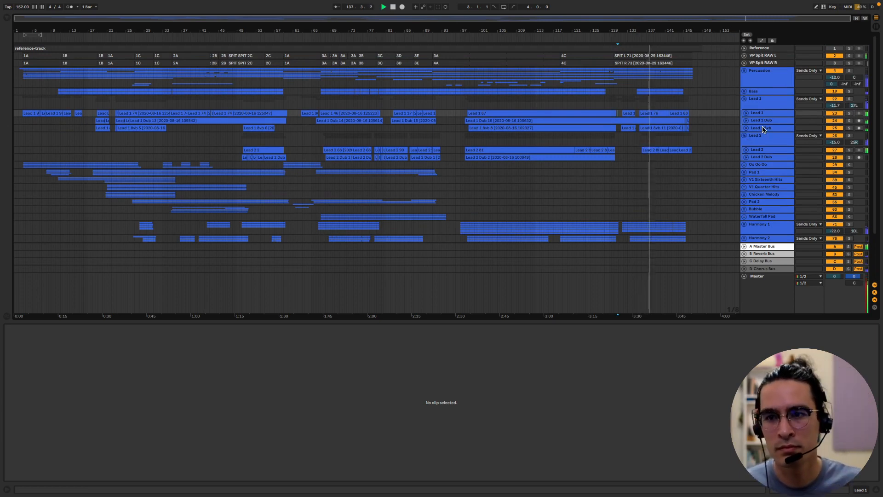
Unfold the Percussion group and its Bridge Spit track while playback continues.
left_click(746, 71)
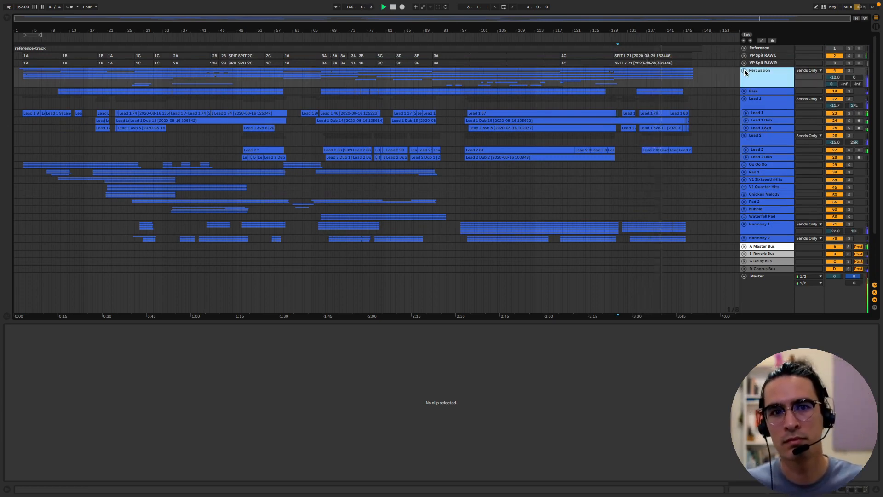
left_click(744, 71)
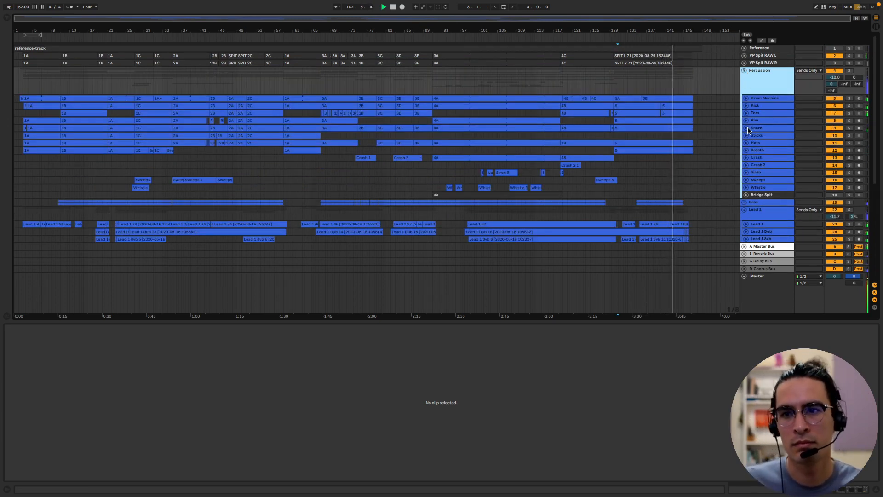
left_click(746, 195)
scroll(805, 180, "down", 2)
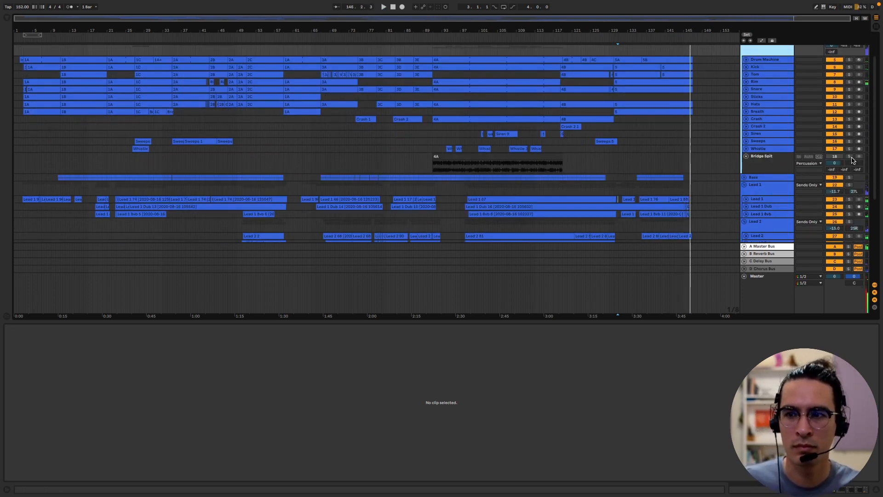
Solo the Bridge Spit track and play it from the start of its 4A clip.
left_click(850, 158)
left_click(432, 165)
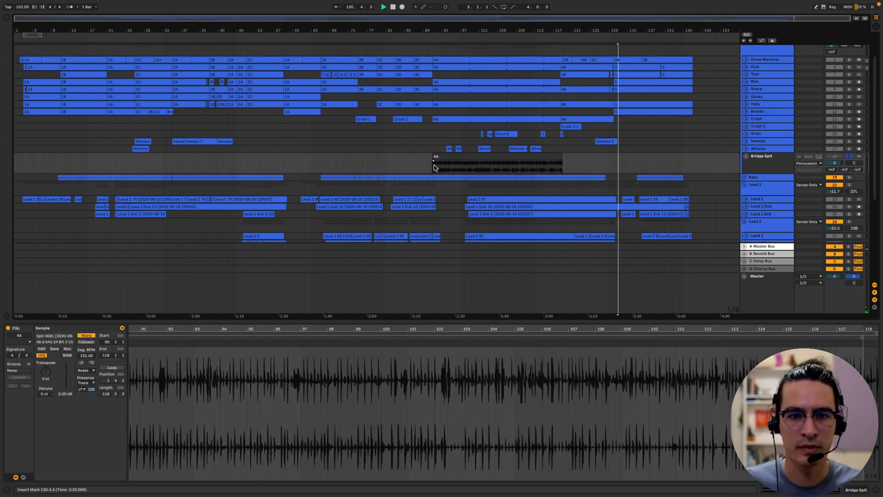
key("space")
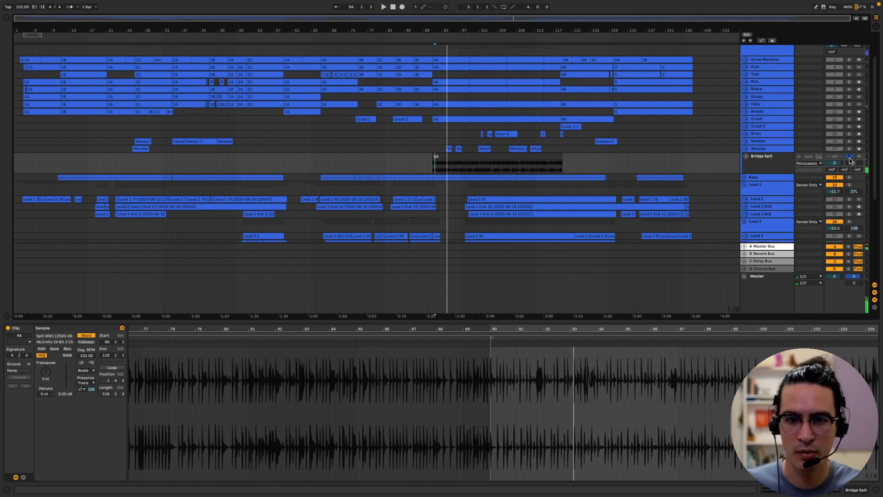
Clear the Bridge Spit solo, and select bars 130 to 142 across the tracks from Sticks to Bridge Spit.
left_click(849, 160)
left_click(657, 162)
key("space")
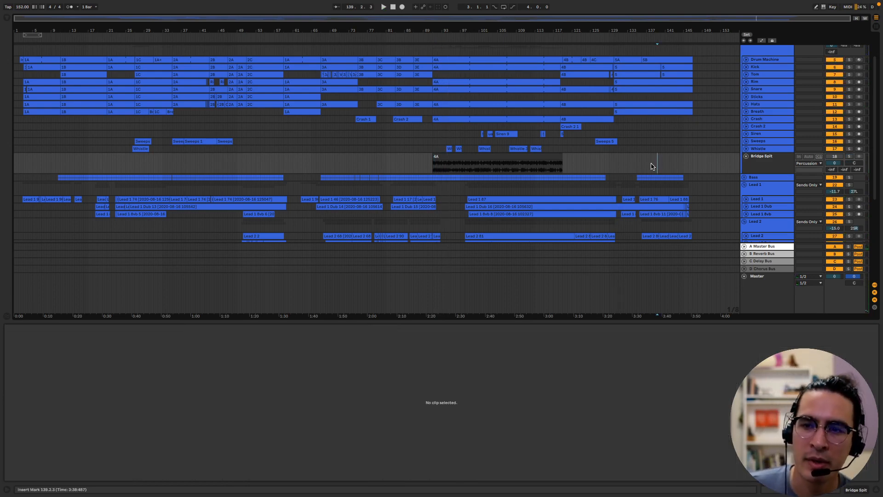
left_click_drag(616, 100, 674, 191)
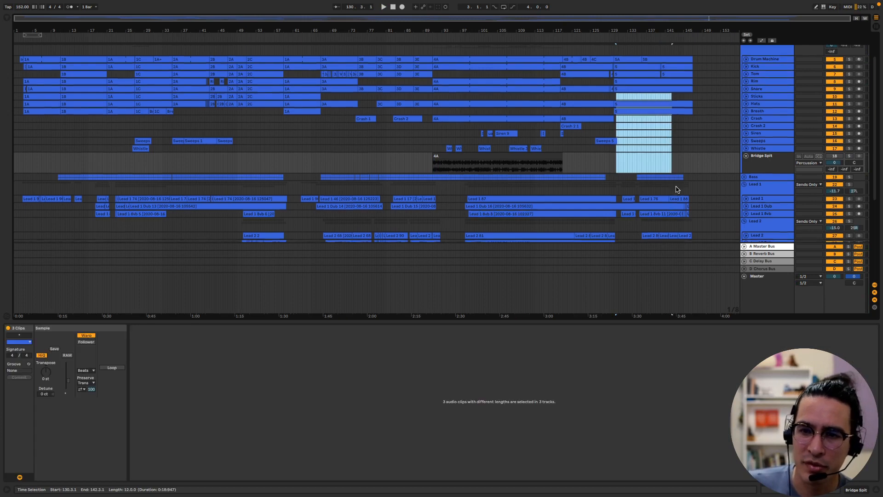
Unfold the Pad 3 group and play it soloed from the start of its clips.
scroll(674, 191, "down", 6)
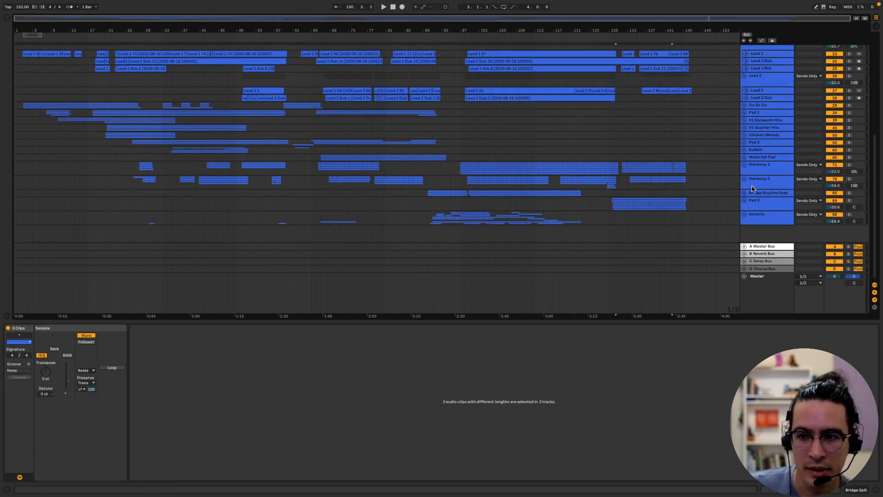
left_click(744, 201)
scroll(746, 203, "down", 3)
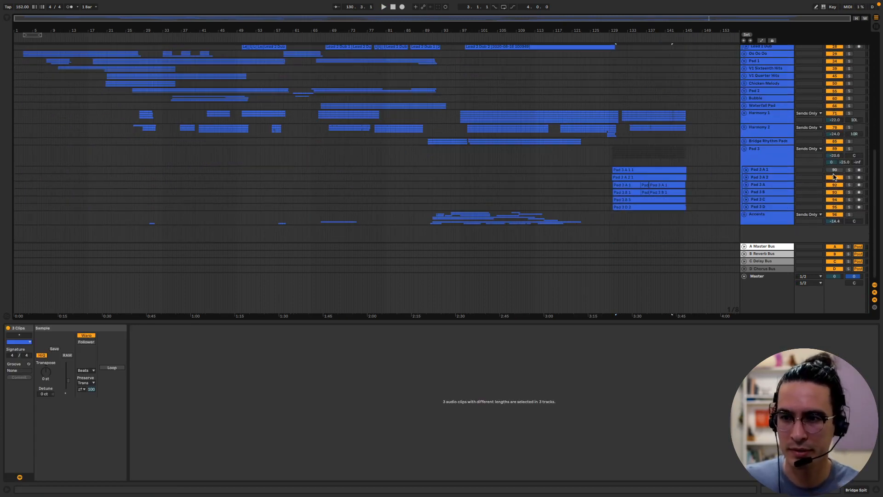
left_click(643, 177)
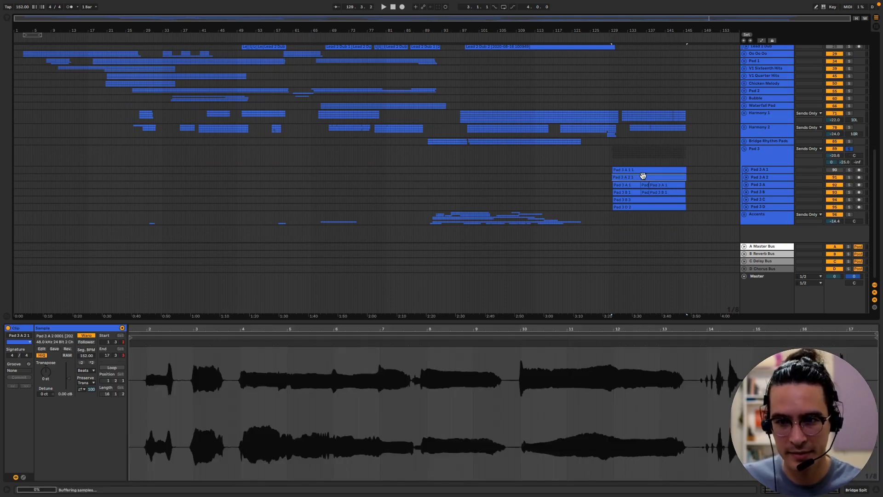
key("space")
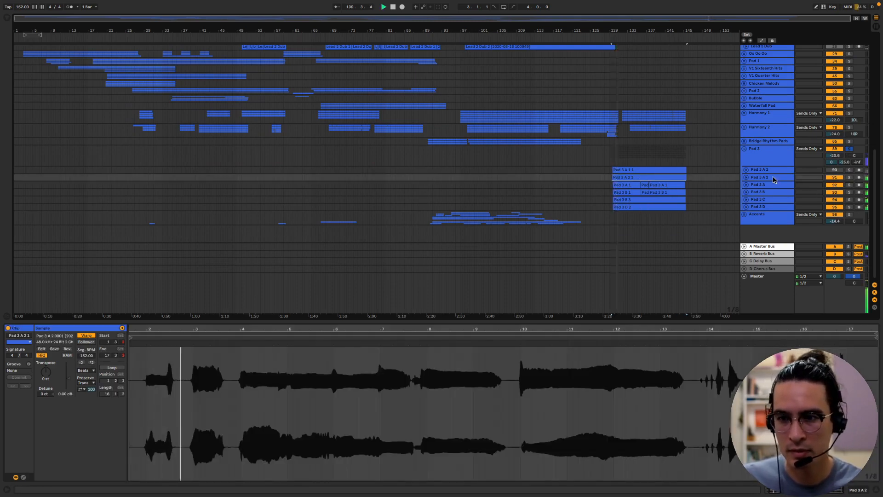
Select all six tracks in the Pad 3 group and expand them to show their waveforms.
key("Up")
left_click(757, 206, "shift")
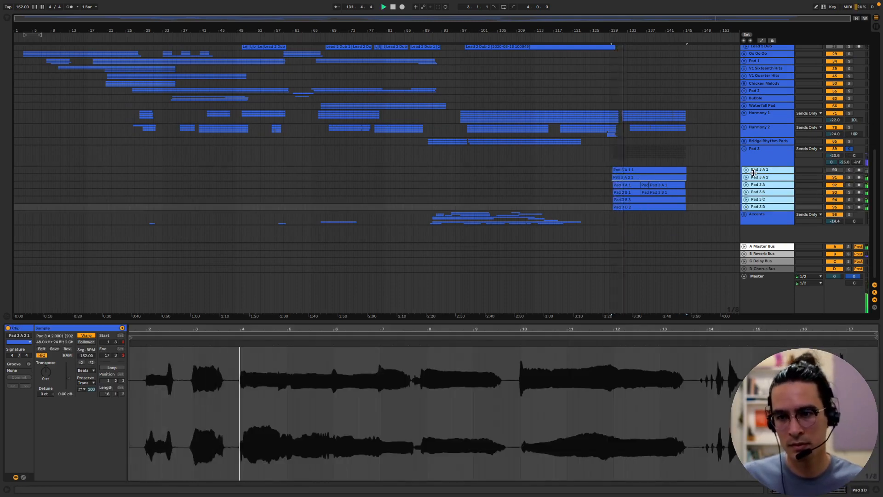
key("z")
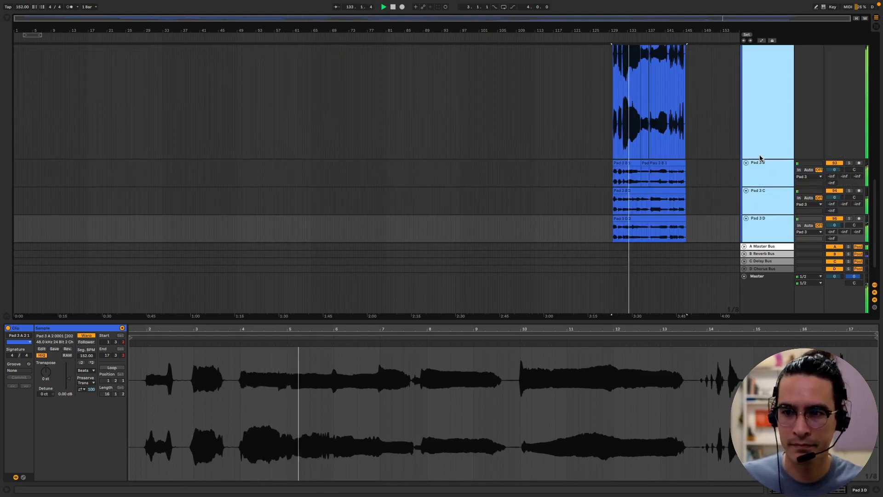
key("x")
scroll(715, 193, "up", 3)
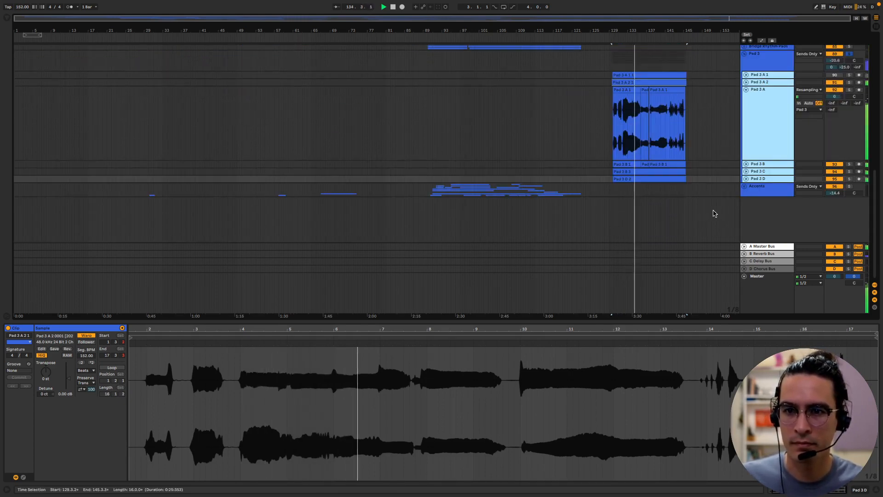
left_click_drag(765, 159, 752, 77)
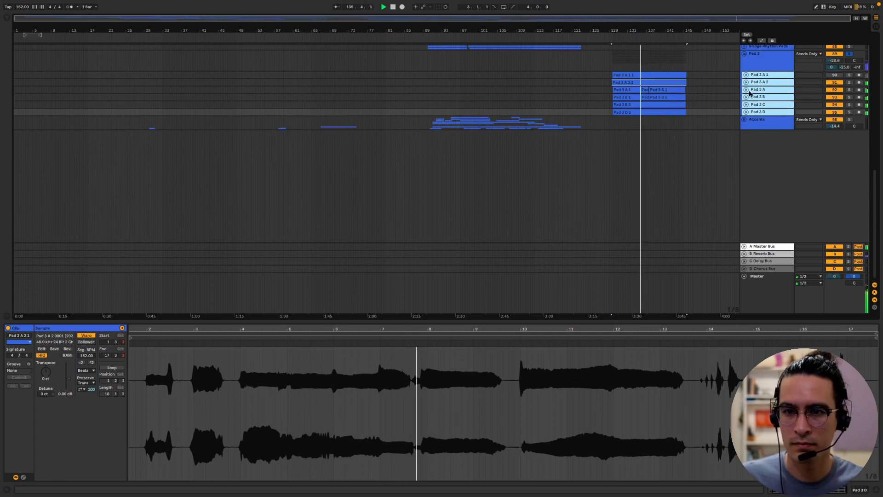
key("z")
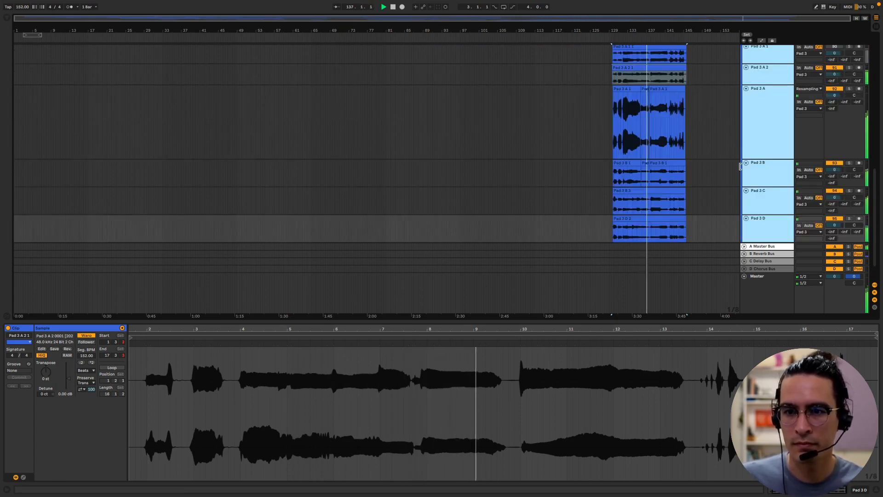
Reduce the height of the Pad 3 A track to about that of the other Pad 3 tracks.
left_click(769, 130)
key("z")
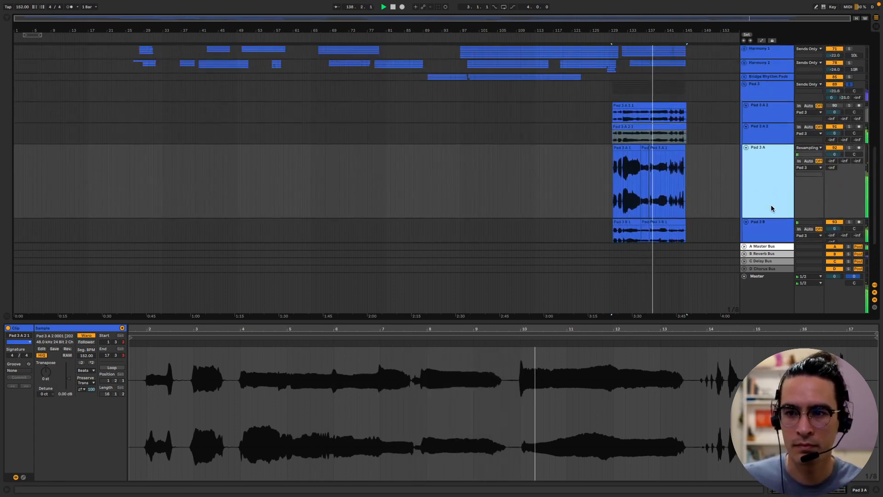
left_click_drag(766, 188, 766, 167)
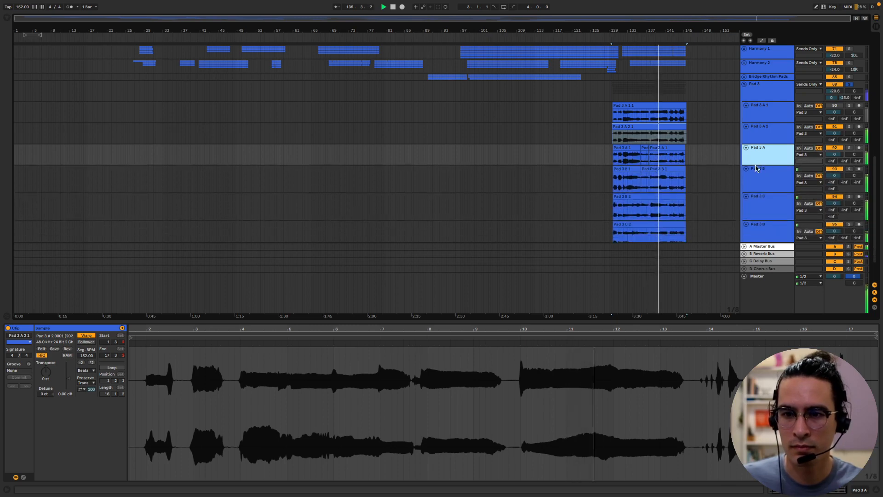
scroll(713, 179, "down", 3)
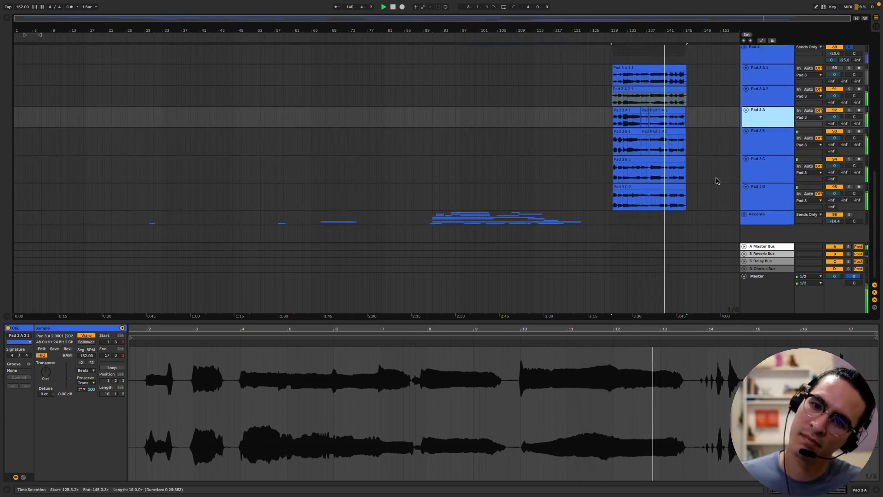
scroll(701, 162, "up", 5)
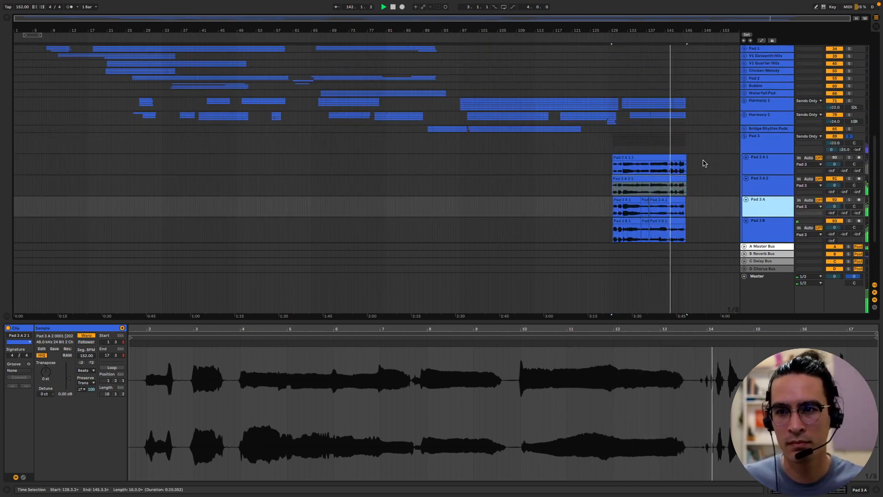
Add the Harmony 1 and Harmony 2 groups to the soloed Pad 3 group.
scroll(703, 163, "up", 1)
left_click(849, 109)
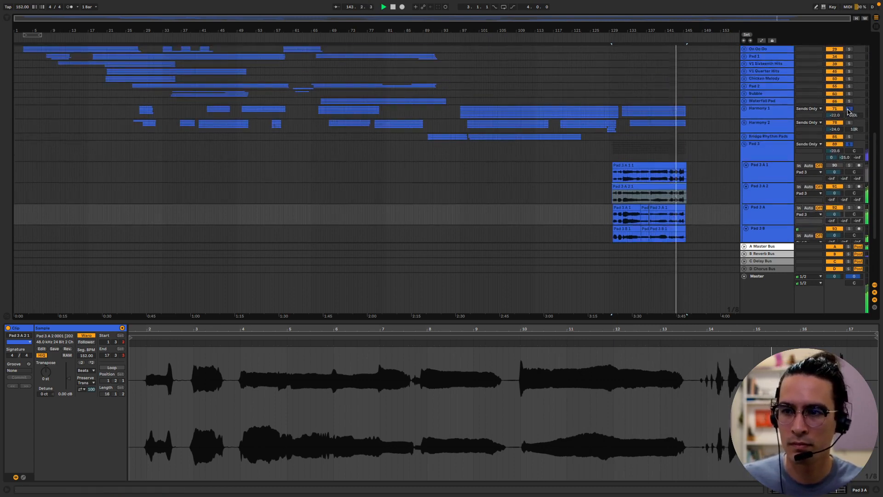
left_click(850, 123)
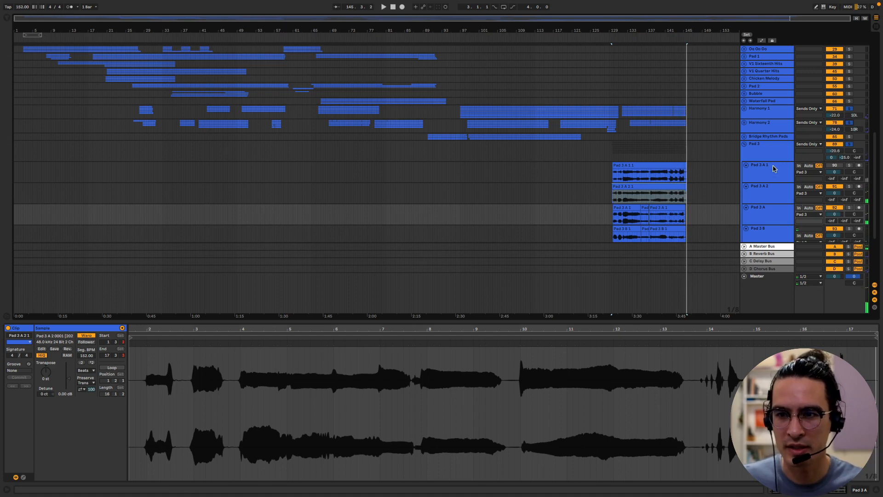
Fold the Pad 3 group and the Bridge Spit track in the Percussion group.
left_click(744, 144)
left_click(577, 177)
scroll(561, 184, "up", 10)
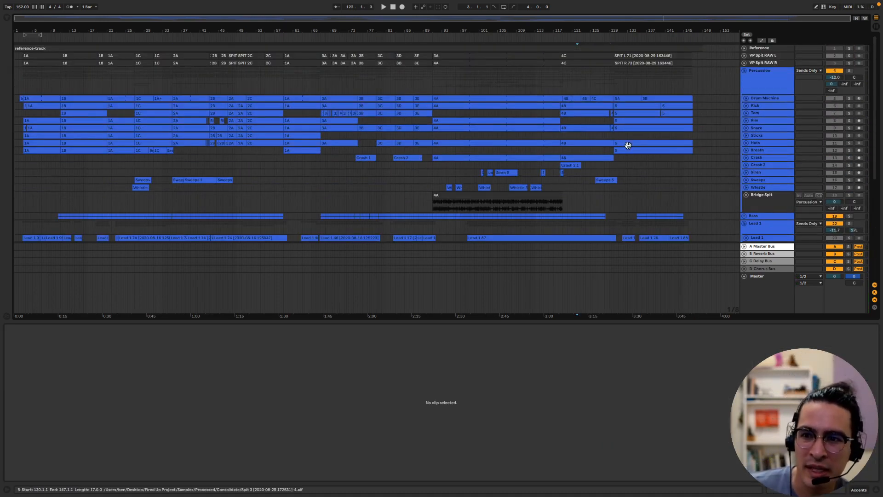
left_click(769, 207)
left_click(746, 195)
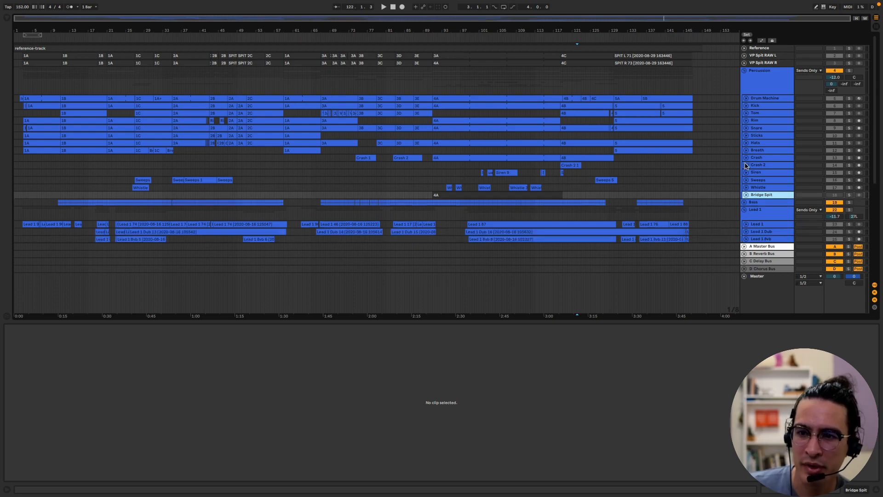
Fold the Percussion, Lead 1 and Lead 2 groups so the arrangement shows compact group overviews.
left_click(744, 71)
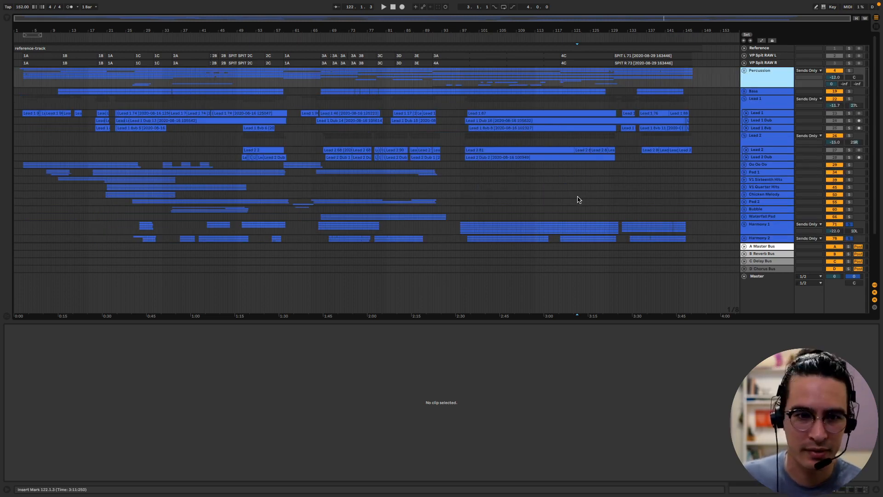
scroll(578, 199, "down", 1)
left_click(744, 133)
left_click(745, 96)
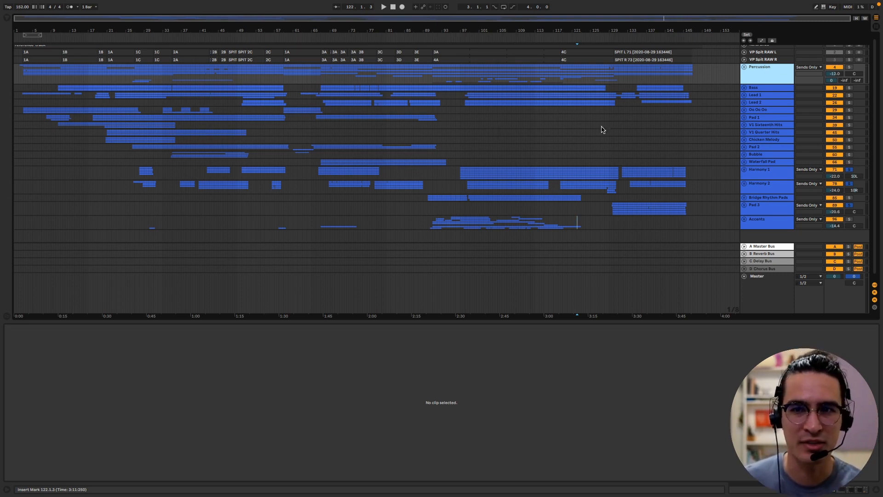
Highlight the stretch from about bar 97 to 130 and the closing section from about bar 130 to 147 across the groups.
left_click(759, 89)
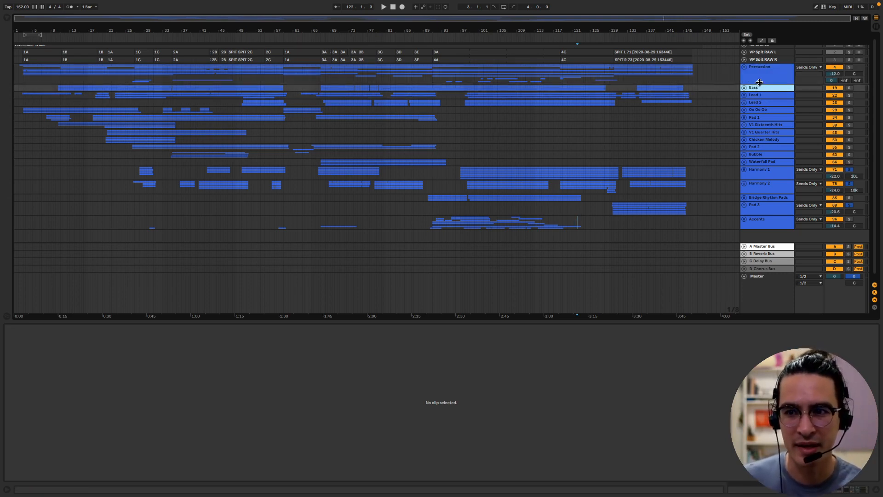
left_click(761, 69)
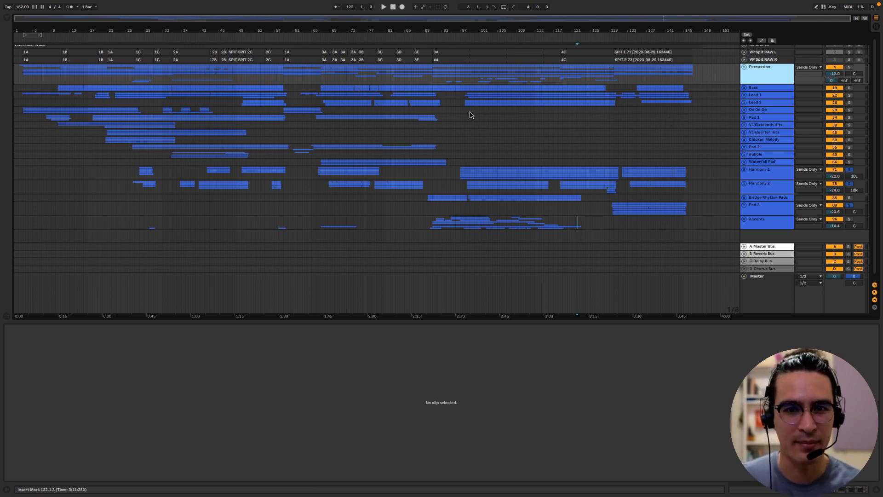
left_click_drag(460, 109, 616, 193)
left_click(617, 159)
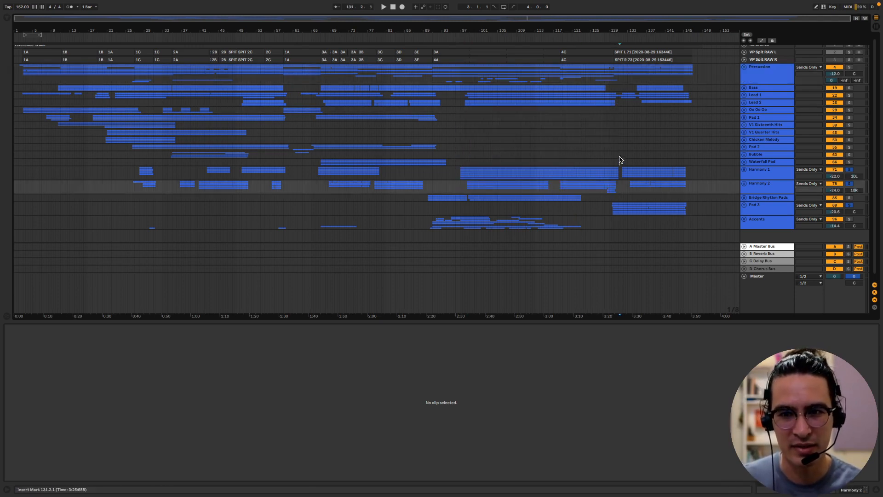
left_click_drag(612, 76, 694, 212)
left_click(707, 205)
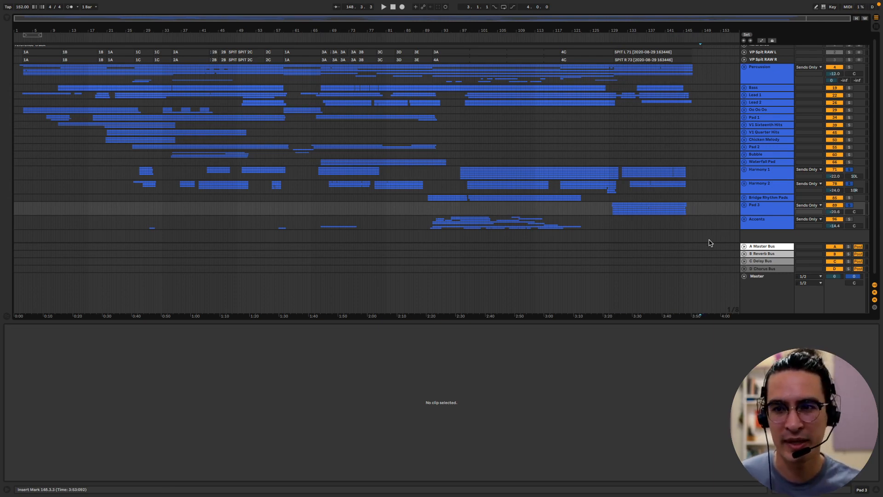
Shrink the clip detail area to enlarge the arrangement so all groups from Reference to Accents fit.
scroll(710, 243, "up", 1)
scroll(710, 243, "down", 2)
scroll(710, 243, "up", 1)
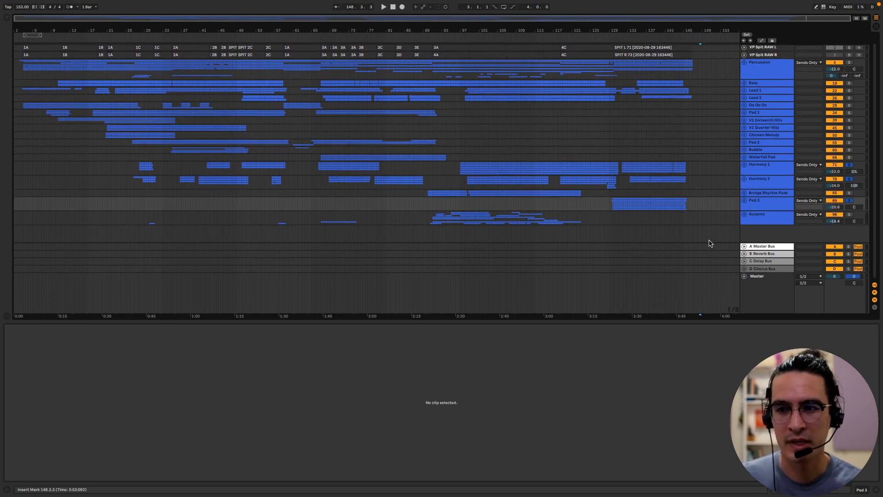
left_click_drag(657, 322, 638, 449)
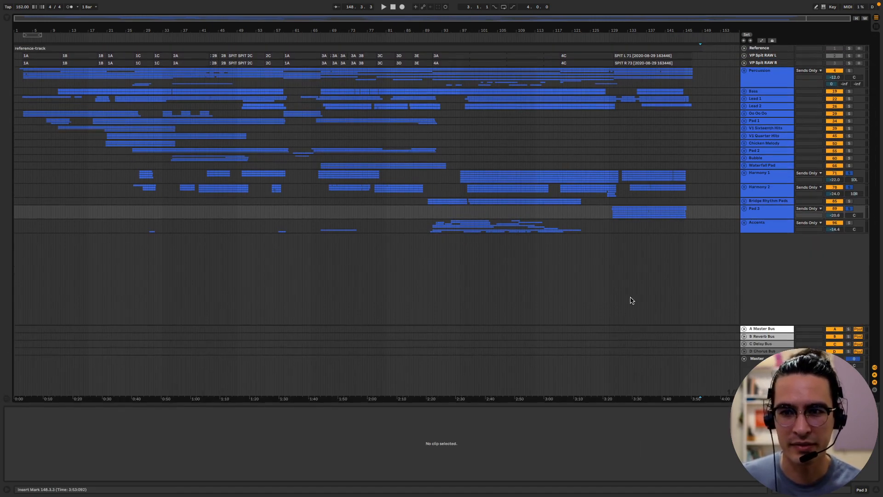